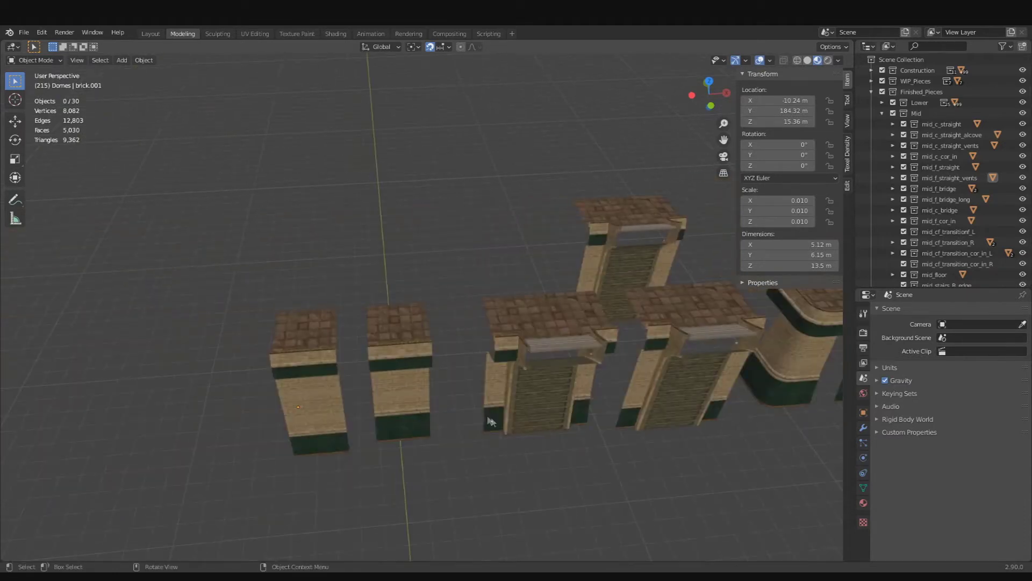
Inspect the row of modular wall pieces, selecting straight walls and doorway pieces one after another.
{"action": "middle_click_drag", "start_coordinate": [453, 409], "coordinate": [492, 392]}
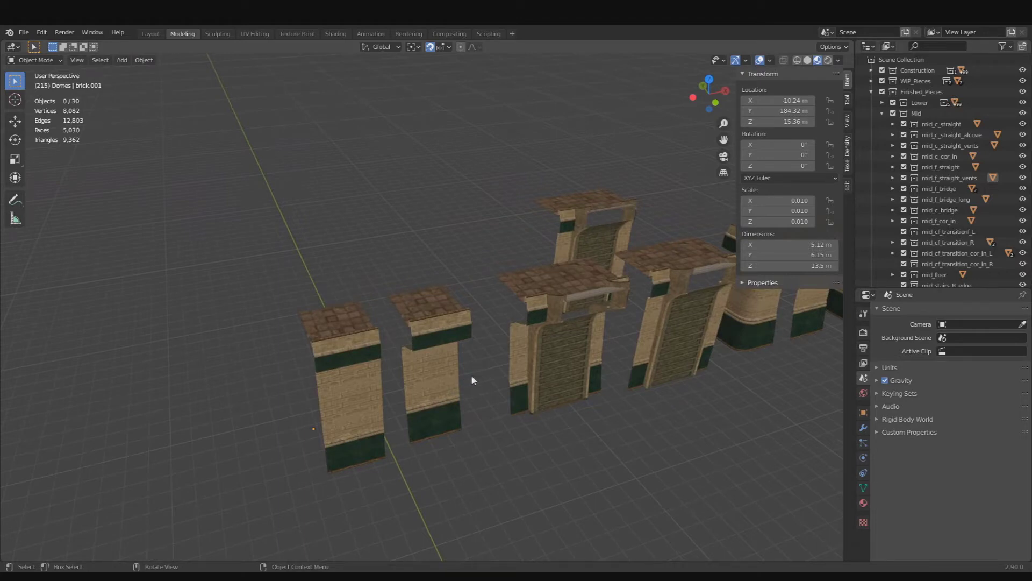
{"action": "middle_click_drag", "start_coordinate": [433, 414], "coordinate": [394, 404]}
{"action": "left_click", "coordinate": [385, 385]}
{"action": "key", "text": "KP_Decimal"}
{"action": "scroll", "coordinate": [541, 272], "scroll_direction": "down", "scroll_amount": 5}
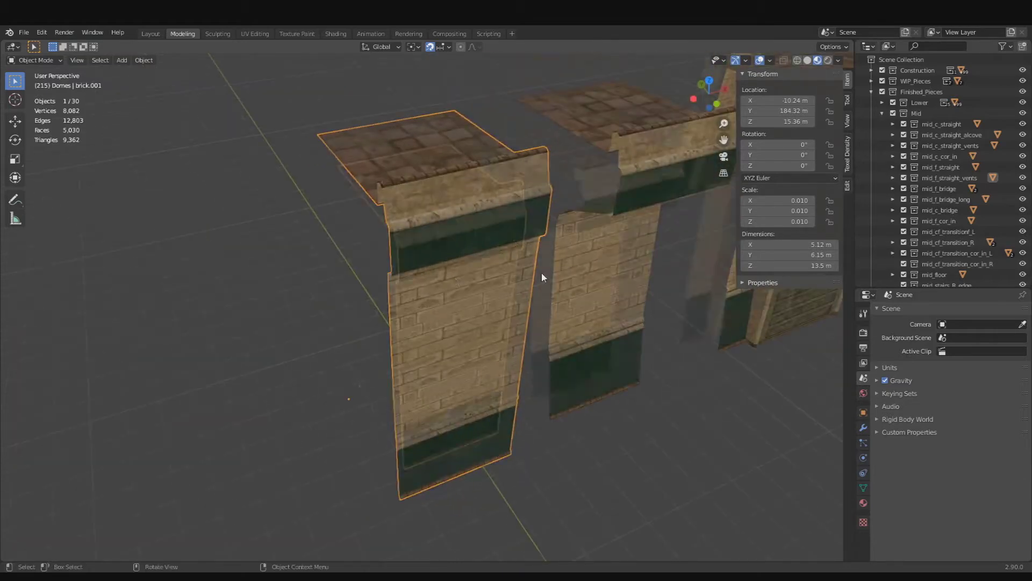
{"action": "left_click", "coordinate": [521, 288]}
{"action": "middle_click_drag", "start_coordinate": [613, 277], "coordinate": [456, 344], "text": "shift"}
{"action": "left_click", "coordinate": [456, 344]}
{"action": "middle_click_drag", "start_coordinate": [536, 322], "coordinate": [452, 344], "text": "shift"}
{"action": "left_click", "coordinate": [453, 344]}
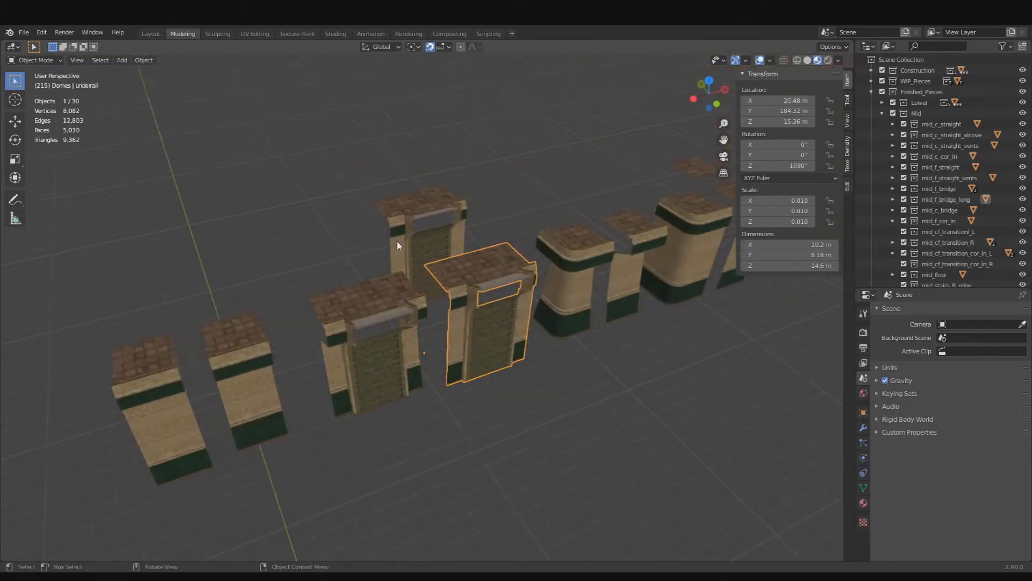
{"action": "left_click", "coordinate": [396, 244]}
{"action": "middle_click_drag", "start_coordinate": [449, 276], "coordinate": [521, 287], "text": "shift"}
{"action": "middle_click_drag", "start_coordinate": [415, 376], "coordinate": [433, 424]}
{"action": "left_click", "coordinate": [452, 413]}
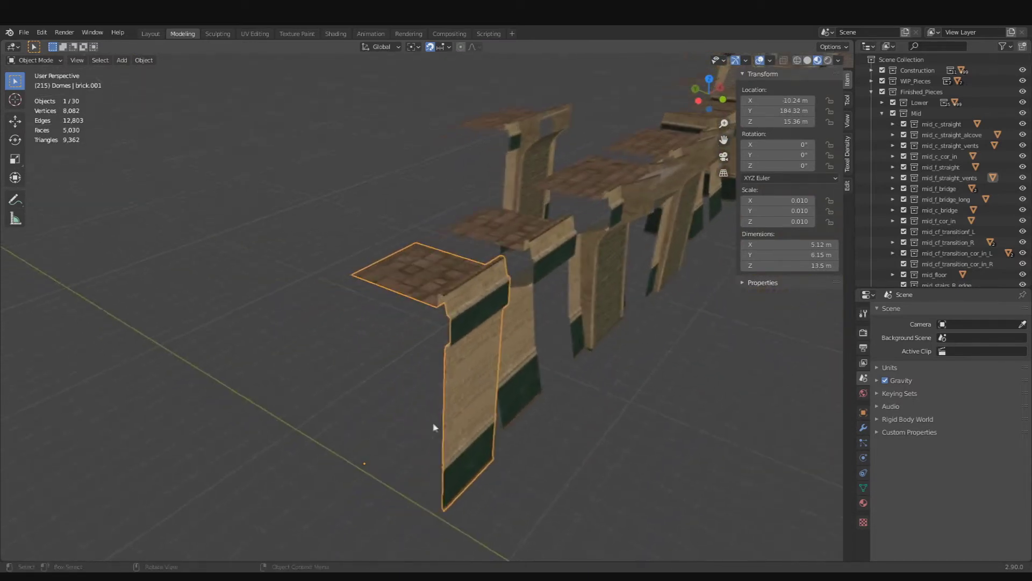
Examine where the origin points of the straight wall, doorway and corner pieces sit along the row.
{"action": "key", "text": "b"}
{"action": "mouse_move", "coordinate": [346, 445]}
{"action": "left_mouse_down"}
{"action": "mouse_move", "coordinate": [387, 480]}
{"action": "mouse_move", "coordinate": [344, 449]}
{"action": "left_mouse_up"}
{"action": "middle_click_drag", "start_coordinate": [604, 365], "coordinate": [404, 404], "text": "shift"}
{"action": "left_click", "coordinate": [463, 392]}
{"action": "left_click", "coordinate": [434, 406]}
{"action": "left_click_drag", "start_coordinate": [388, 398], "coordinate": [402, 419]}
{"action": "middle_click_drag", "start_coordinate": [619, 376], "coordinate": [491, 386], "text": "shift"}
{"action": "left_click", "coordinate": [491, 385]}
{"action": "middle_click_drag", "start_coordinate": [559, 377], "coordinate": [392, 407], "text": "shift"}
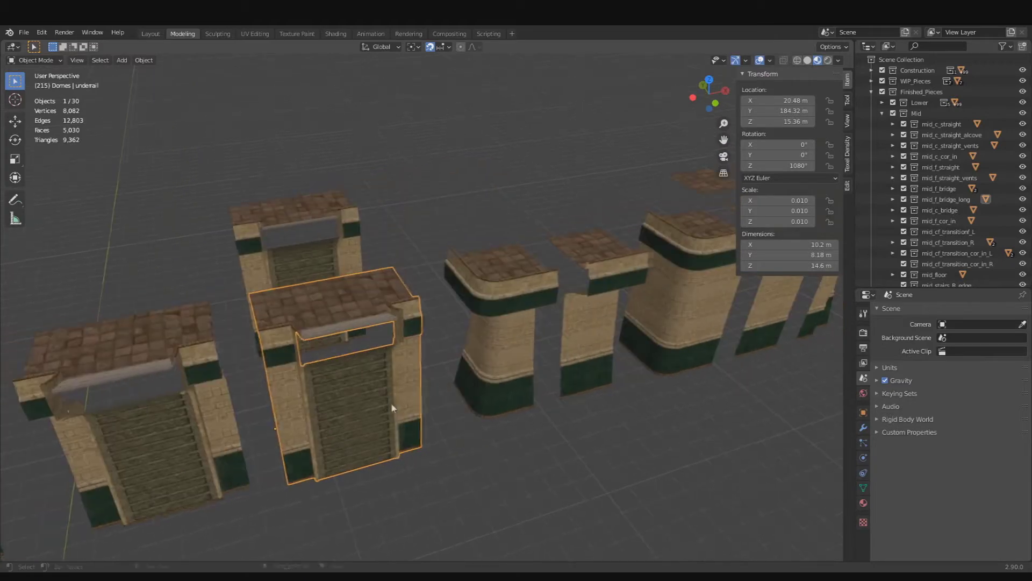
{"action": "left_click", "coordinate": [503, 373]}
{"action": "middle_click_drag", "start_coordinate": [601, 362], "coordinate": [368, 398]}
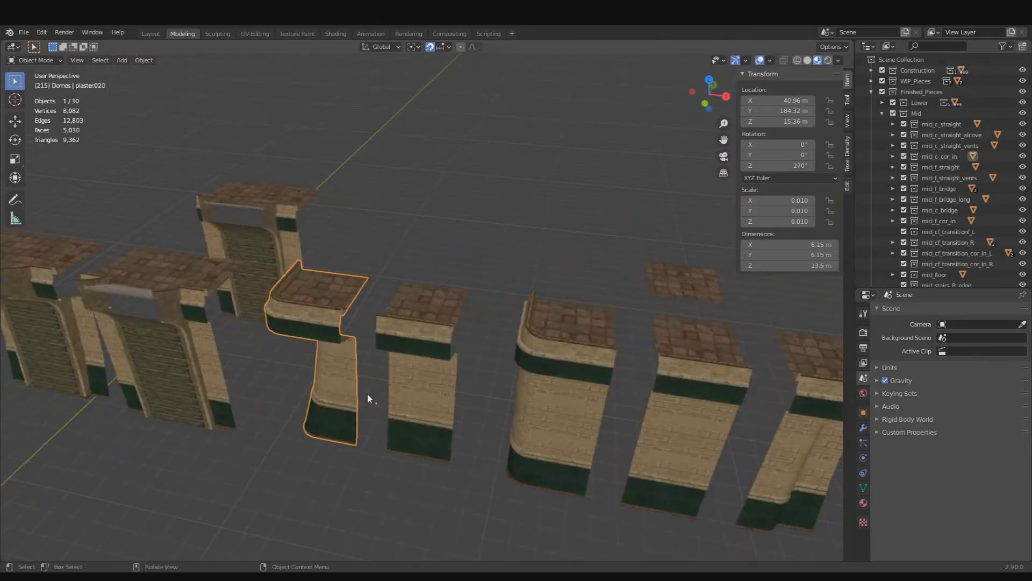
{"action": "left_click_drag", "start_coordinate": [383, 413], "coordinate": [384, 414]}
{"action": "left_click", "coordinate": [403, 414]}
{"action": "middle_click_drag", "start_coordinate": [403, 414], "coordinate": [361, 433], "text": "shift"}
{"action": "left_click", "coordinate": [304, 423]}
{"action": "middle_click_drag", "start_coordinate": [534, 413], "coordinate": [241, 427], "text": "shift"}
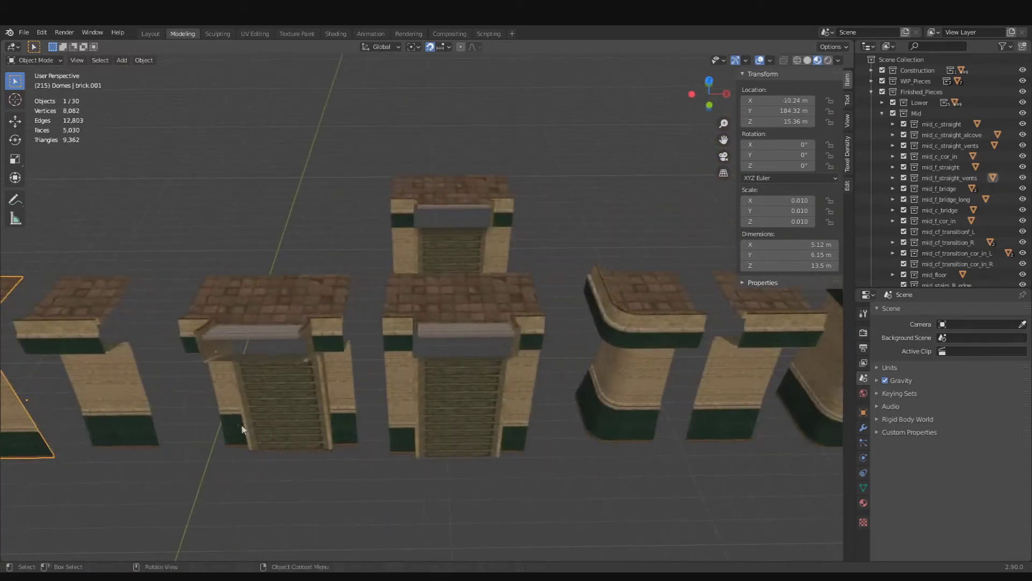
{"action": "key", "text": "g"}
{"action": "key", "text": "x"}
{"action": "right_click", "coordinate": [165, 429]}
{"action": "middle_click_drag", "start_coordinate": [270, 458], "coordinate": [566, 403], "text": "shift"}
{"action": "key", "text": "g"}
{"action": "key", "text": "z"}
{"action": "right_click", "coordinate": [285, 413]}
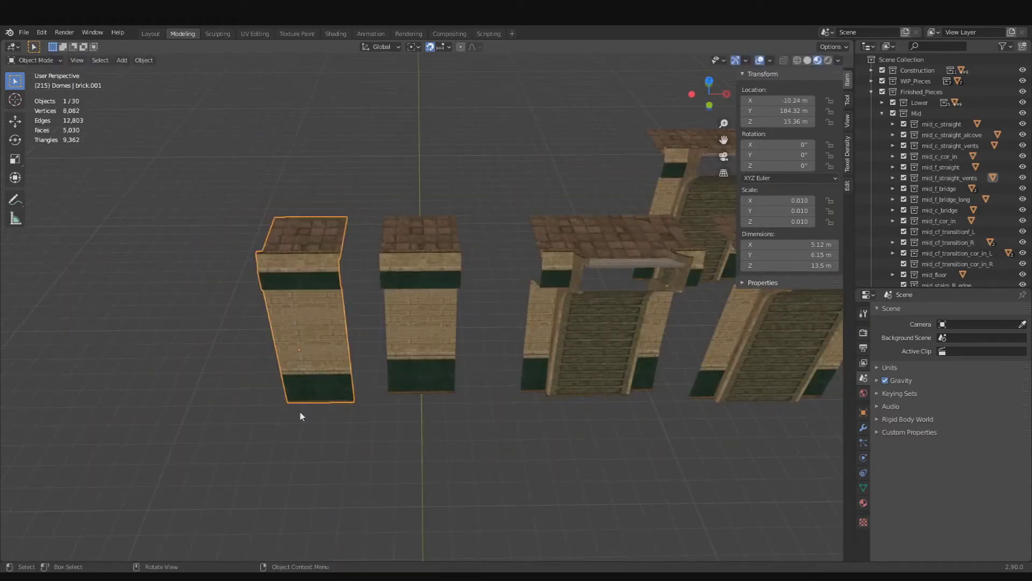
Move the end straight wall along X to -30.72 m and place a doorway piece flush beside it along X.
{"action": "key", "text": "g"}
{"action": "key", "text": "x"}
{"action": "left_click", "coordinate": [432, 383]}
{"action": "left_click", "coordinate": [745, 334]}
{"action": "middle_click_drag", "start_coordinate": [460, 393], "coordinate": [668, 376], "text": "shift"}
{"action": "key", "text": "g"}
{"action": "key", "text": "x"}
{"action": "left_click", "coordinate": [144, 357]}
{"action": "key", "text": "alt+a"}
Duplicate the straight wall along X and place the copy flush against the doorway's other side.
{"action": "middle_click_drag", "start_coordinate": [338, 391], "coordinate": [415, 452], "text": "shift"}
{"action": "left_click", "coordinate": [301, 383]}
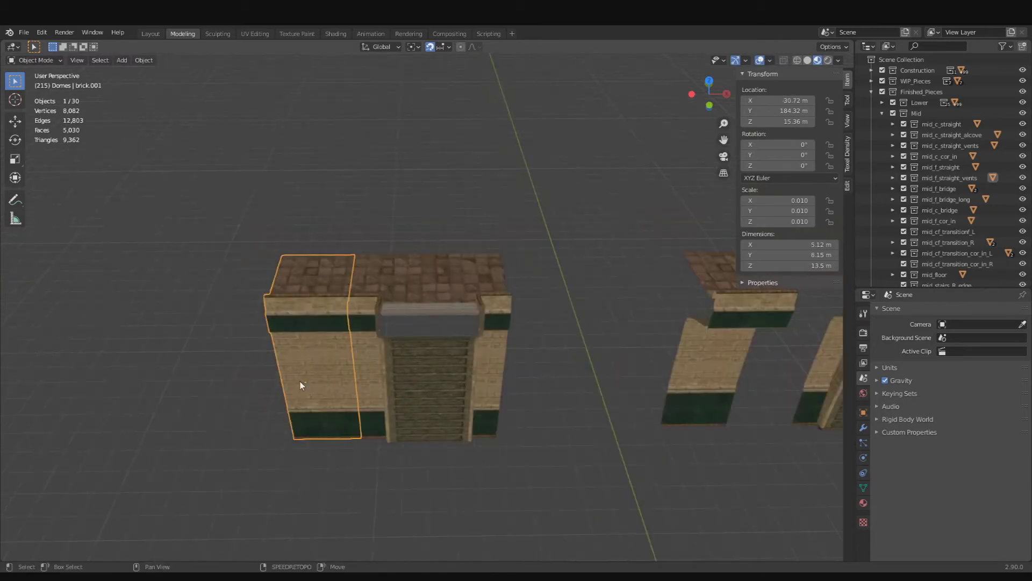
{"action": "key", "text": "shift+d"}
{"action": "key", "text": "x"}
{"action": "left_click", "coordinate": [498, 463]}
{"action": "middle_click_drag", "start_coordinate": [498, 463], "coordinate": [537, 373]}
{"action": "middle_click_drag", "start_coordinate": [358, 310], "coordinate": [503, 400]}
Duplicate the straight wall at the outer end of the assembled section, offsetting the copy -23.04 m along X.
{"action": "left_click", "coordinate": [429, 373]}
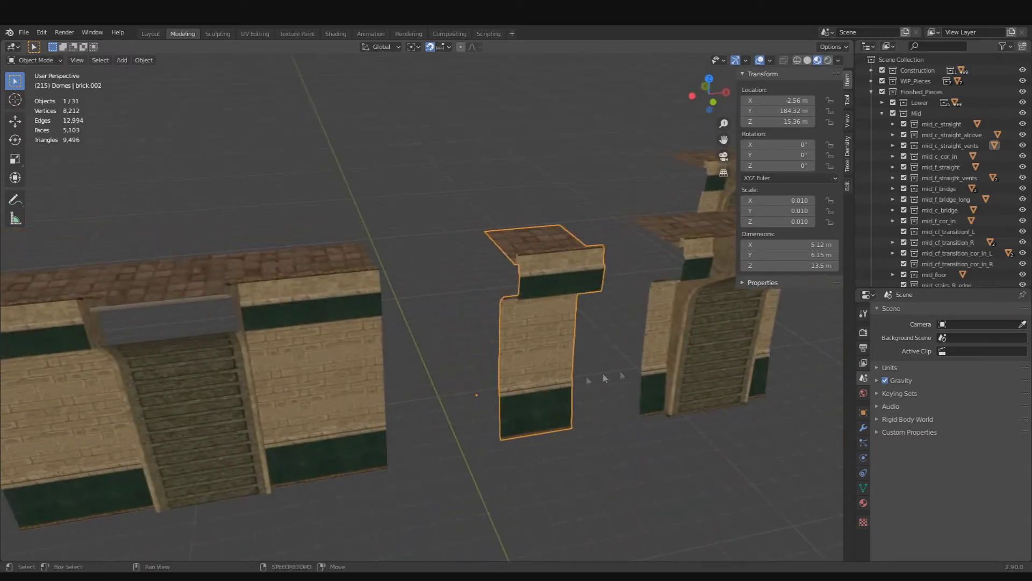
{"action": "middle_click_drag", "start_coordinate": [605, 378], "coordinate": [645, 379]}
{"action": "left_click", "coordinate": [258, 403]}
{"action": "middle_click_drag", "start_coordinate": [258, 404], "coordinate": [509, 387], "text": "shift"}
{"action": "key", "text": "shift+d"}
{"action": "key", "text": "x"}
{"action": "left_click", "coordinate": [242, 429]}
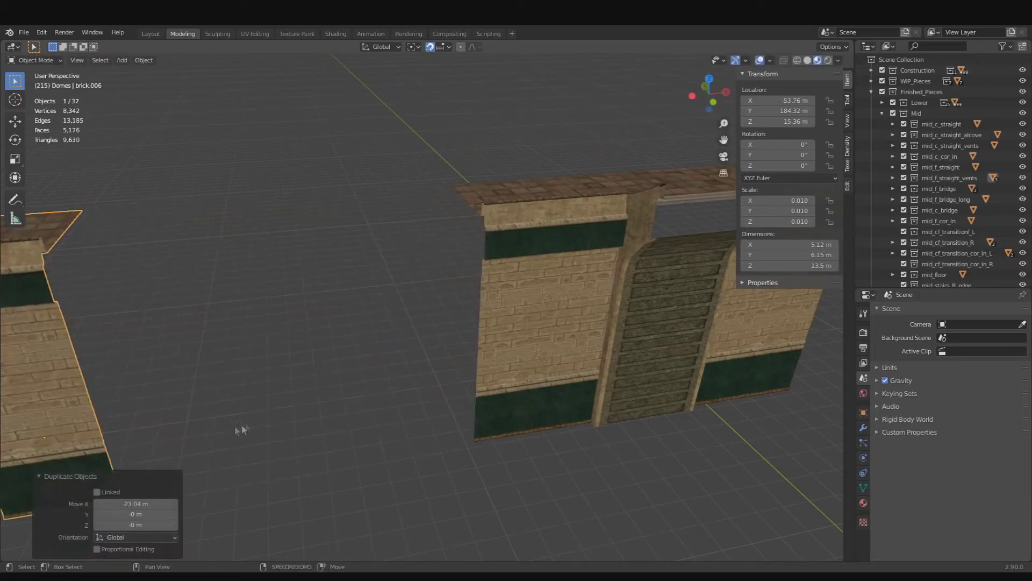
Set the copied wall's origin to its geometry with Bounds Center and compare it with the original wall's origin.
{"action": "middle_click_drag", "start_coordinate": [240, 429], "coordinate": [305, 344]}
{"action": "right_click", "coordinate": [287, 370]}
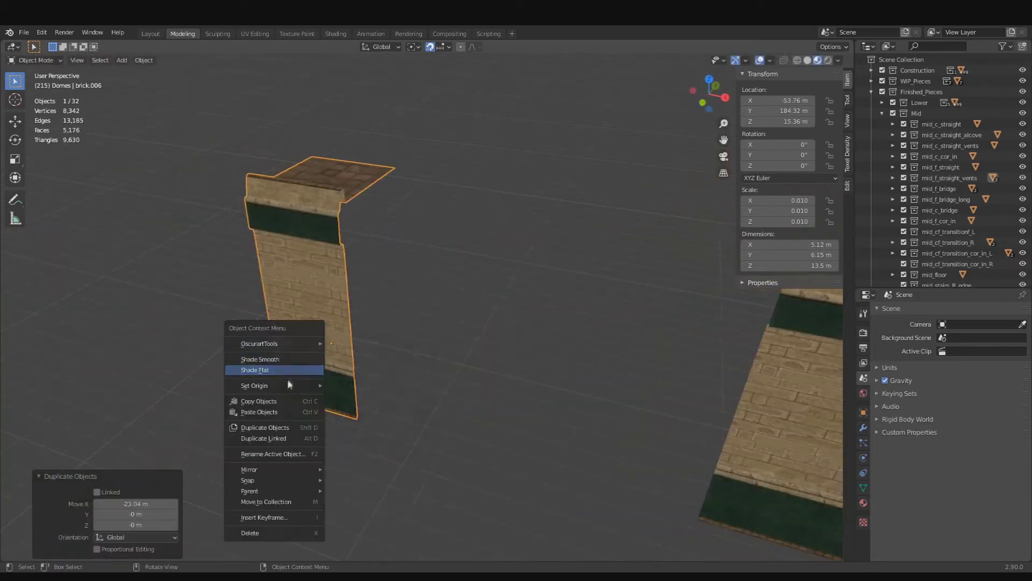
{"action": "mouse_move", "coordinate": [289, 385]}
{"action": "left_click", "coordinate": [368, 393]}
{"action": "middle_click_drag", "start_coordinate": [368, 393], "coordinate": [413, 374]}
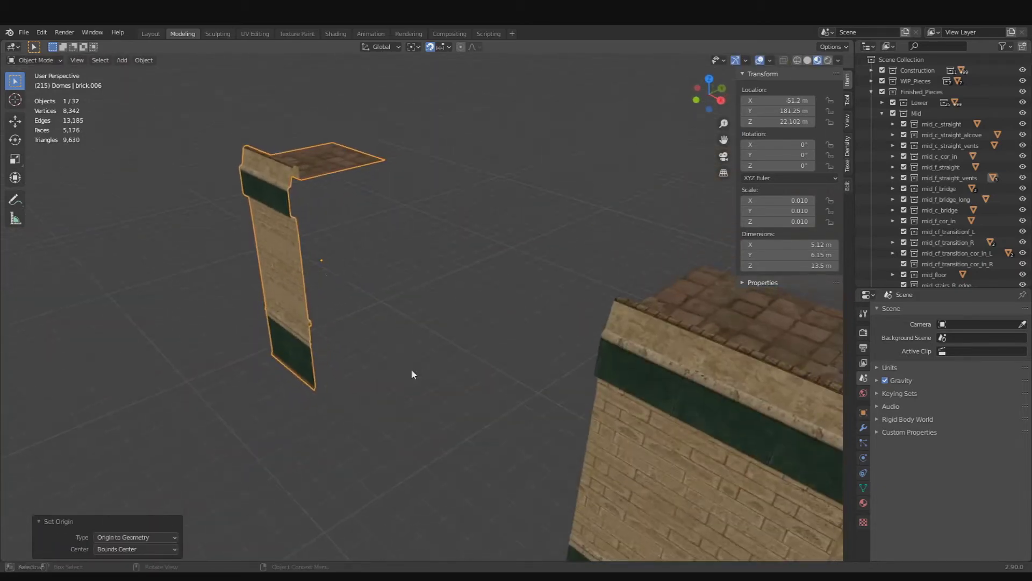
{"action": "middle_click_drag", "start_coordinate": [457, 349], "coordinate": [602, 347]}
{"action": "left_click", "coordinate": [718, 377]}
{"action": "middle_click_drag", "start_coordinate": [495, 355], "coordinate": [510, 335]}
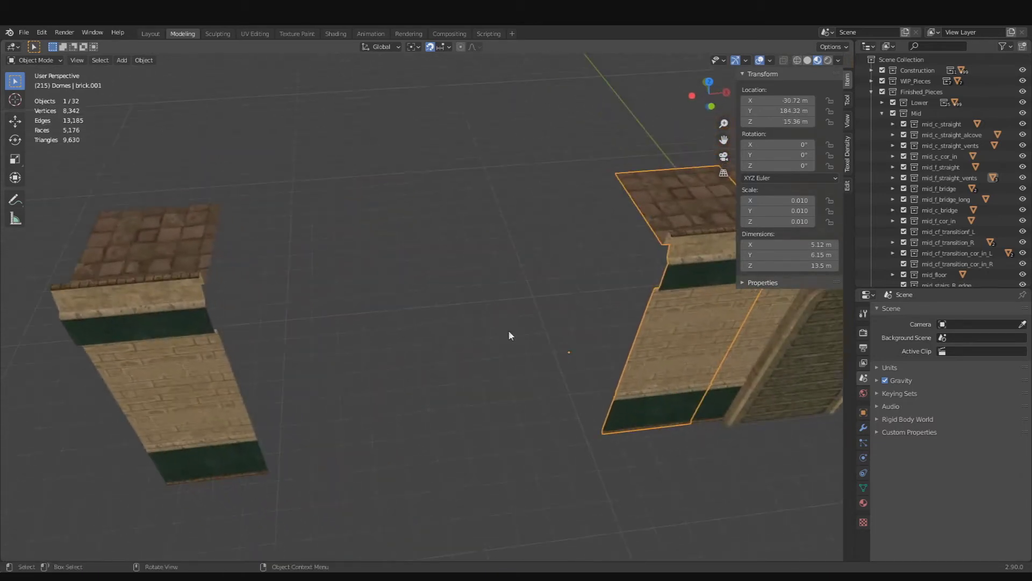
{"action": "middle_click_drag", "start_coordinate": [570, 356], "coordinate": [528, 359]}
{"action": "left_click", "coordinate": [322, 375]}
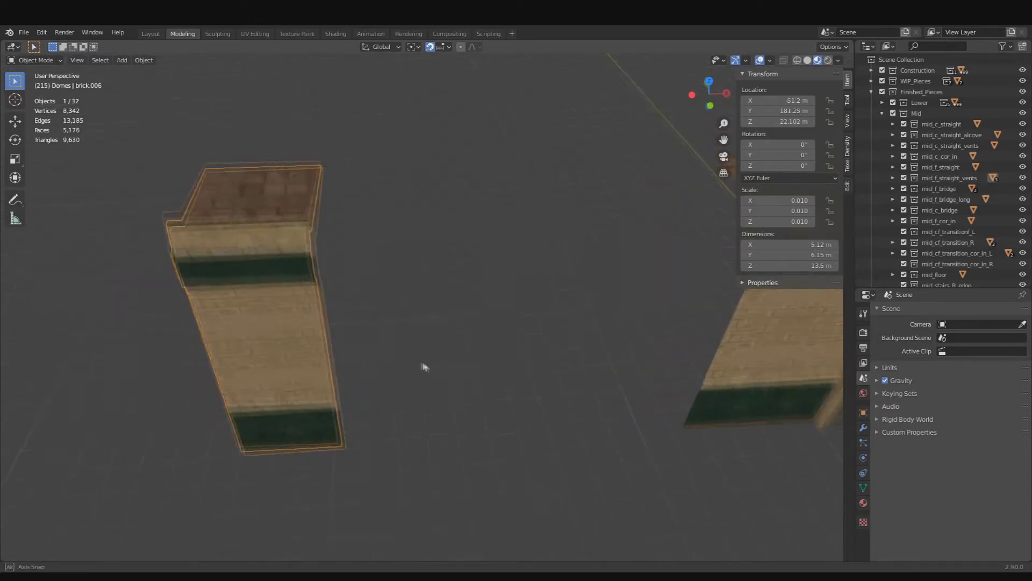
{"action": "middle_click_drag", "start_coordinate": [424, 364], "coordinate": [445, 327]}
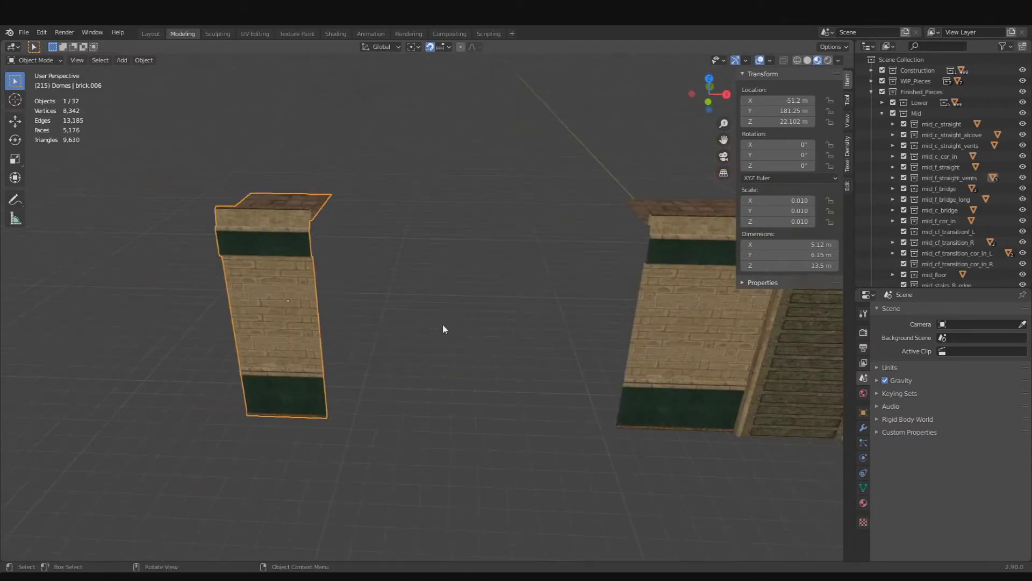
{"action": "key", "text": "g"}
{"action": "key", "text": "x"}
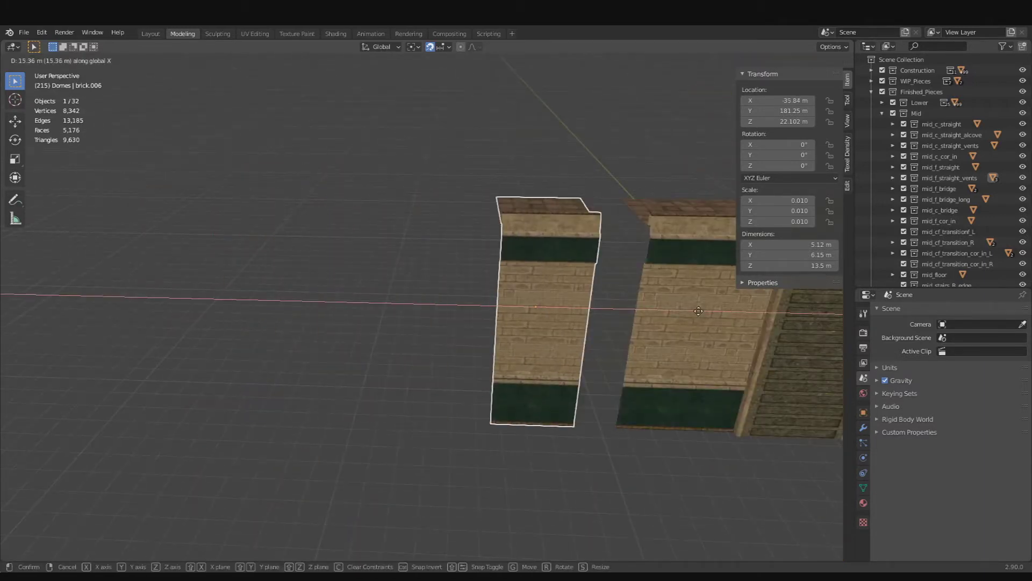
{"action": "key", "text": "z"}
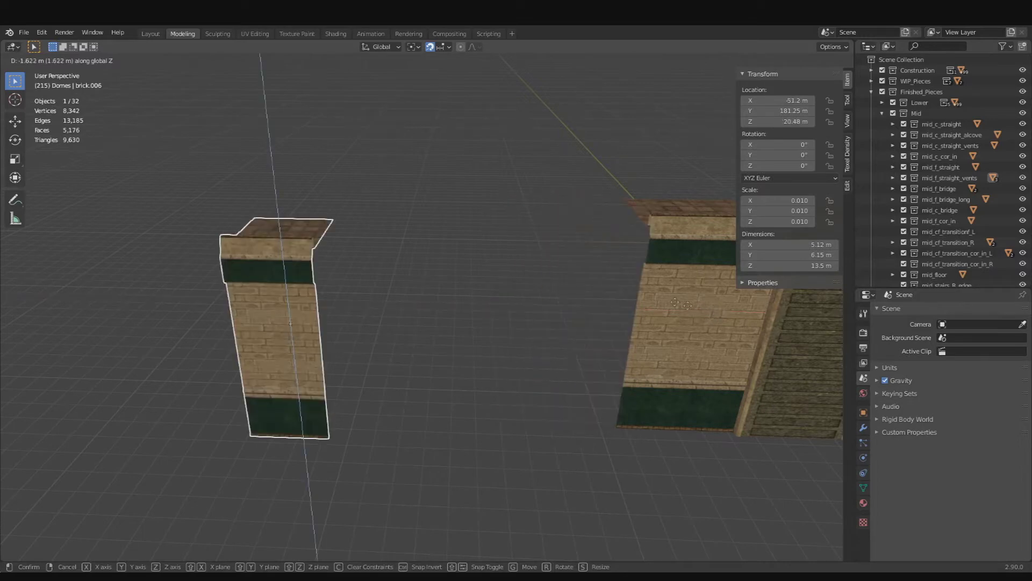
{"action": "right_click", "coordinate": [629, 289]}
Offset the copied wall's entire mesh from its origin along X and Z in Edit Mode.
{"action": "middle_click_drag", "start_coordinate": [427, 299], "coordinate": [350, 323]}
{"action": "key", "text": "KP_Decimal"}
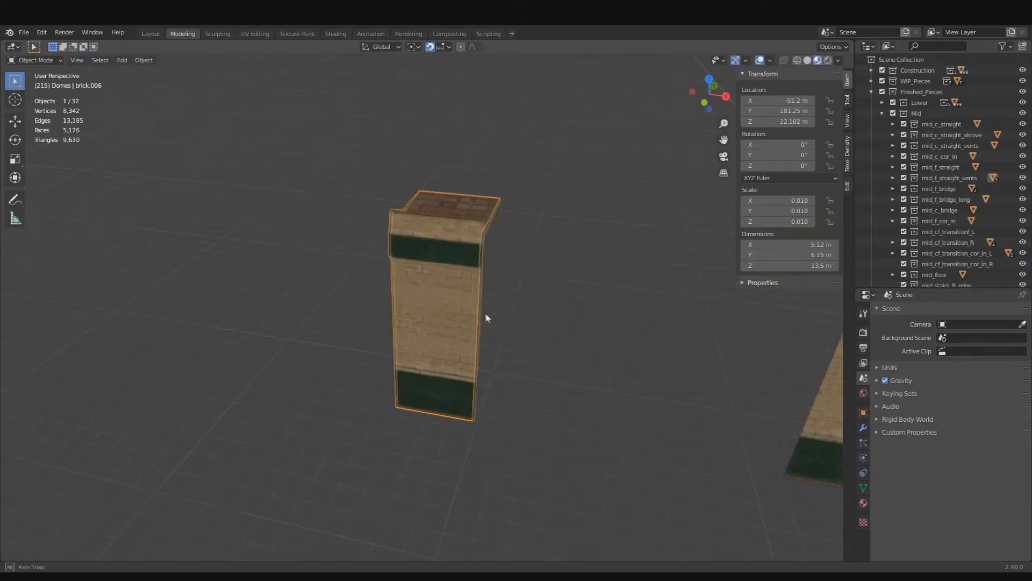
{"action": "key", "text": "Tab"}
{"action": "key", "text": "a"}
{"action": "middle_click_drag", "start_coordinate": [514, 301], "coordinate": [476, 121]}
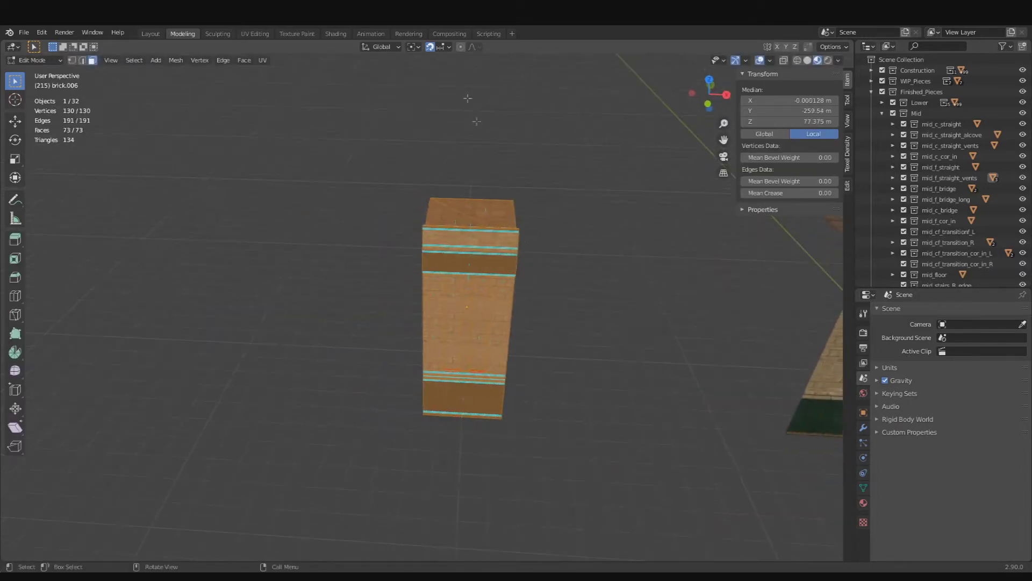
{"action": "key", "text": "g"}
{"action": "key", "text": "x"}
{"action": "left_click", "coordinate": [502, 104]}
{"action": "key", "text": "g"}
{"action": "key", "text": "z"}
{"action": "left_click", "coordinate": [509, 113]}
{"action": "key", "text": "Tab"}
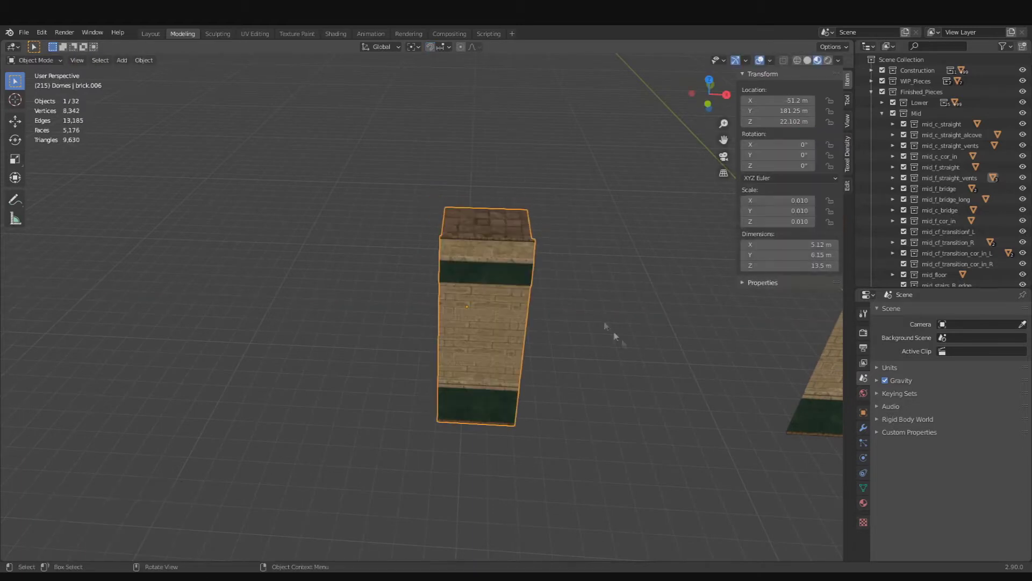
{"action": "middle_click_drag", "start_coordinate": [682, 359], "coordinate": [433, 334], "text": "shift"}
{"action": "middle_click_drag", "start_coordinate": [433, 334], "coordinate": [424, 308]}
{"action": "key", "text": "g"}
{"action": "key", "text": "z"}
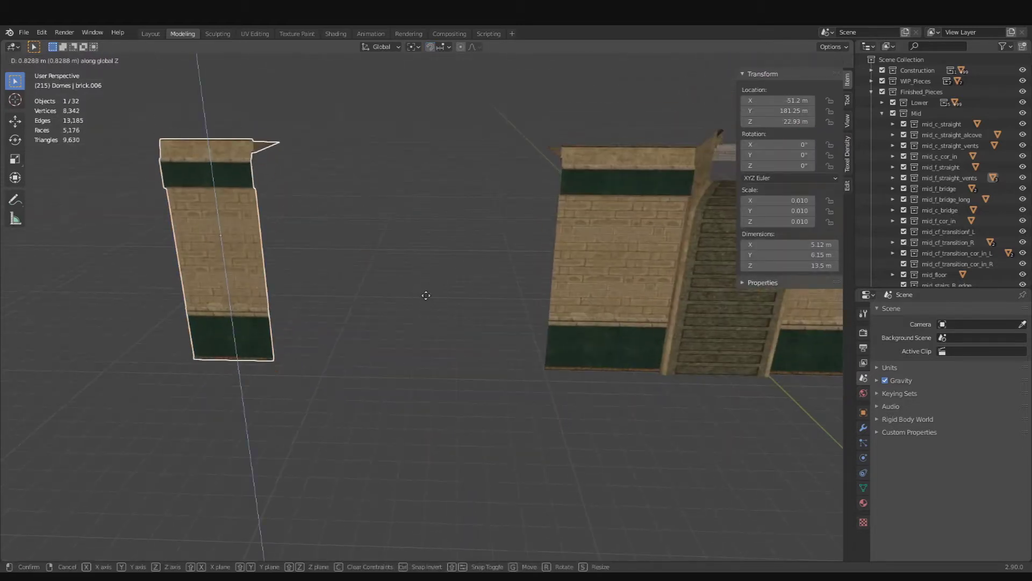
{"action": "right_click", "coordinate": [427, 296]}
Turn snapping on and move the copied wall along X to -33.28 m and along Y to 181.76 m.
{"action": "left_click", "coordinate": [440, 47]}
{"action": "left_click", "coordinate": [430, 47]}
{"action": "key", "text": "g"}
{"action": "key", "text": "x"}
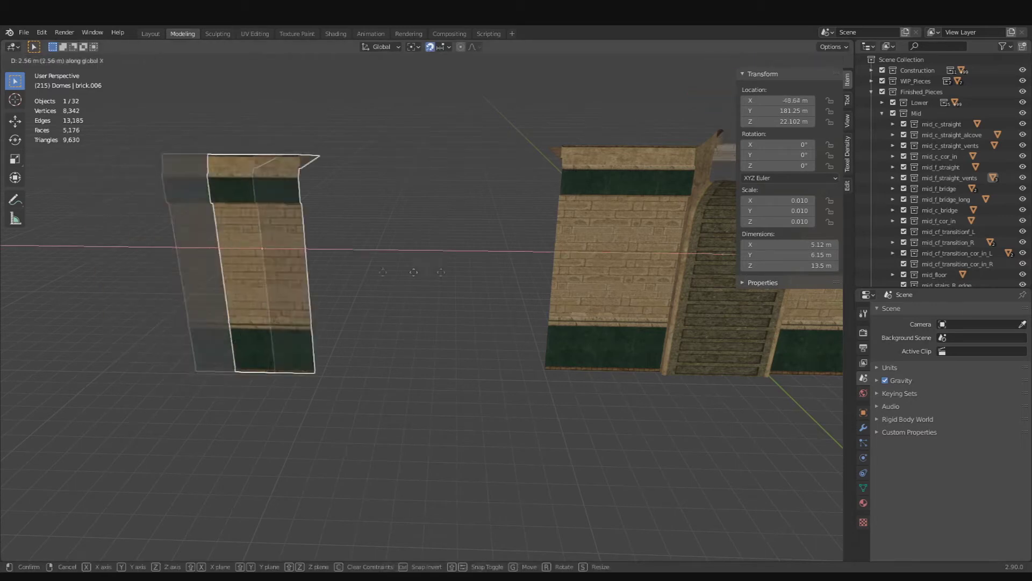
{"action": "left_click", "coordinate": [596, 273]}
{"action": "key", "text": "g"}
{"action": "key", "text": "x"}
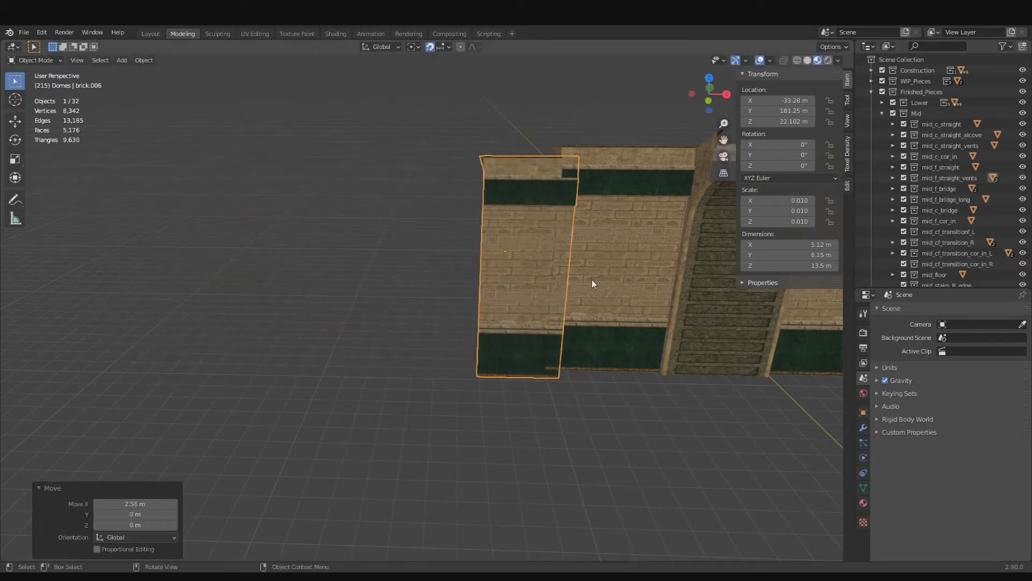
{"action": "key", "text": "y"}
{"action": "left_click", "coordinate": [596, 274]}
Move the copied wall with snapping along Z to 23.04 m and along X to -46.08 m.
{"action": "middle_click_drag", "start_coordinate": [596, 273], "coordinate": [496, 344]}
{"action": "key", "text": "g"}
{"action": "key", "text": "z"}
{"action": "left_click", "coordinate": [650, 265]}
{"action": "key", "text": "g"}
{"action": "key", "text": "x"}
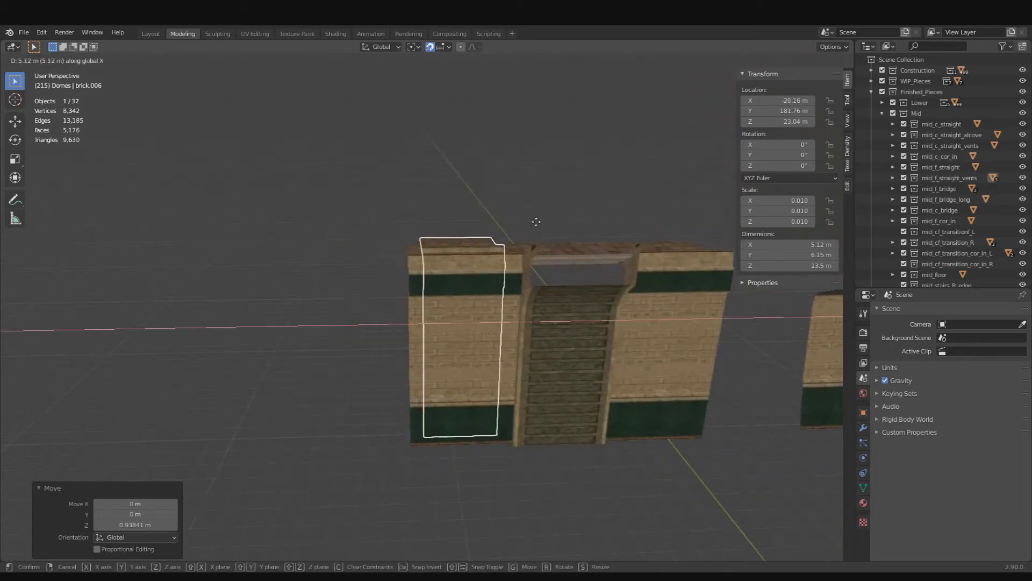
{"action": "left_click", "coordinate": [276, 296]}
{"action": "middle_click_drag", "start_coordinate": [277, 295], "coordinate": [533, 331]}
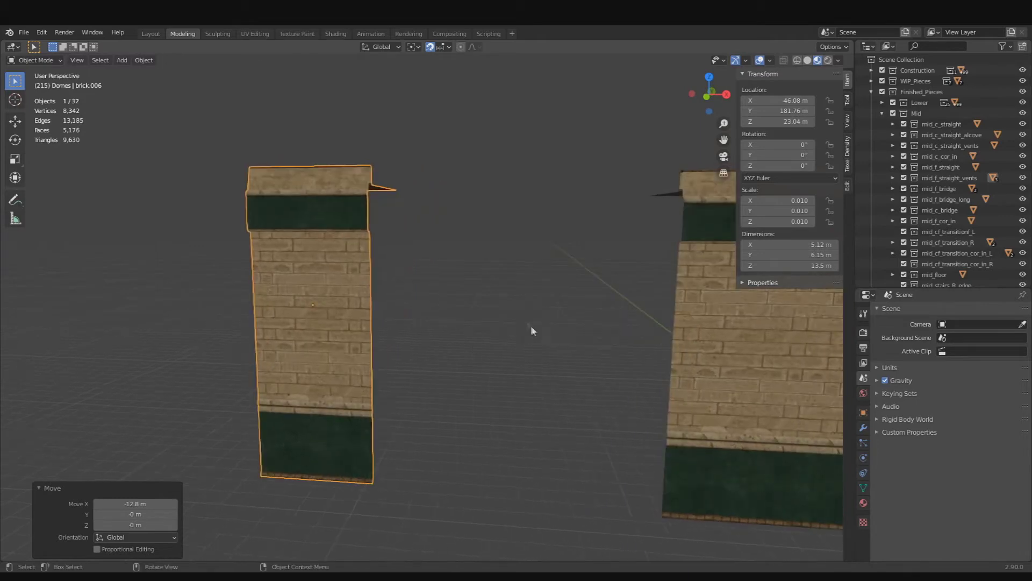
Check the scene's unit settings and turn snapping off.
{"action": "left_click", "coordinate": [876, 380]}
{"action": "left_click", "coordinate": [878, 381]}
{"action": "left_click", "coordinate": [877, 367]}
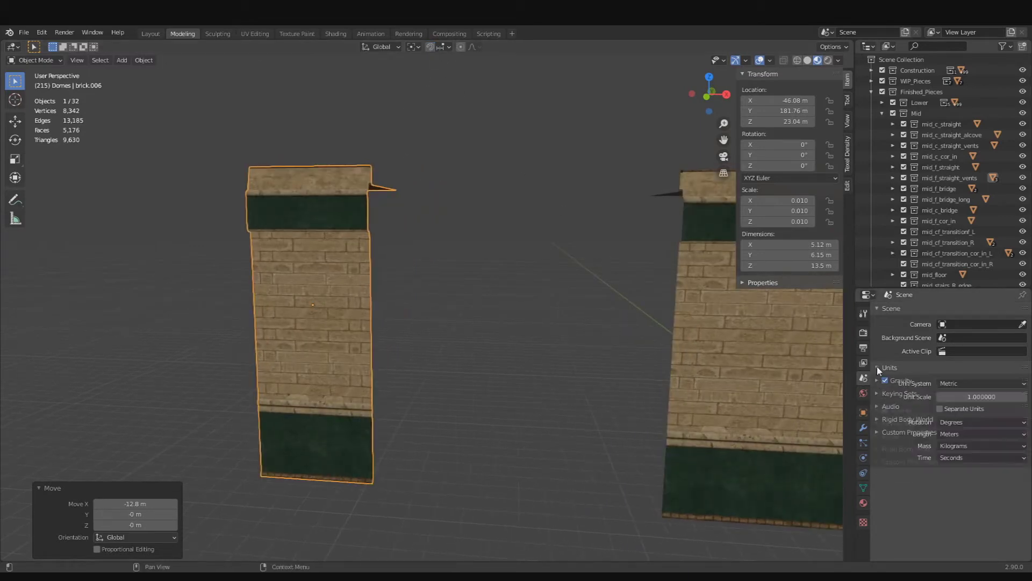
{"action": "left_click", "coordinate": [430, 47]}
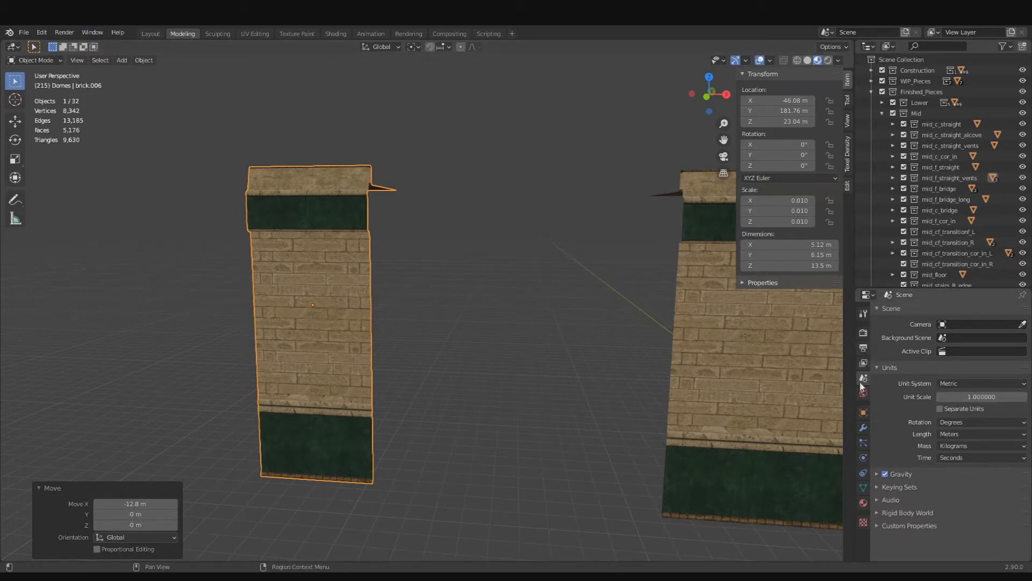
{"action": "left_click", "coordinate": [885, 369]}
{"action": "left_click", "coordinate": [885, 370]}
{"action": "left_click", "coordinate": [983, 367]}
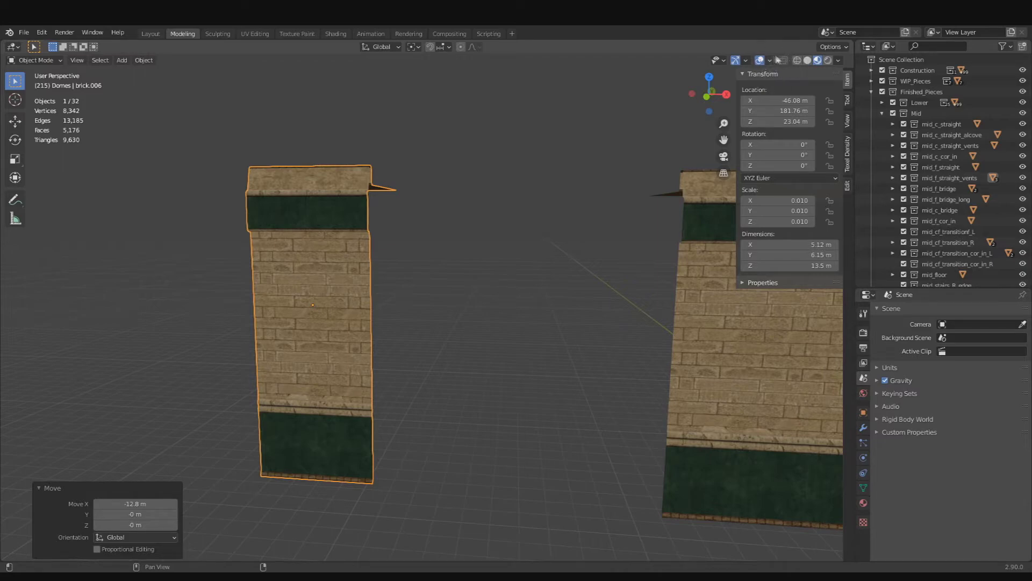
{"action": "left_click", "coordinate": [158, 32]}
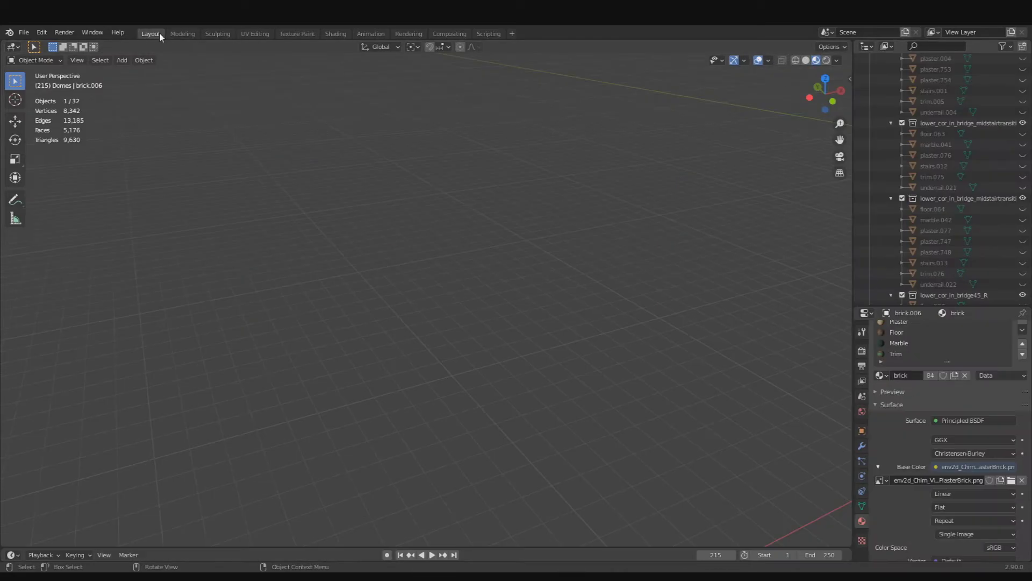
{"action": "left_click", "coordinate": [183, 34]}
{"action": "left_click", "coordinate": [218, 34]}
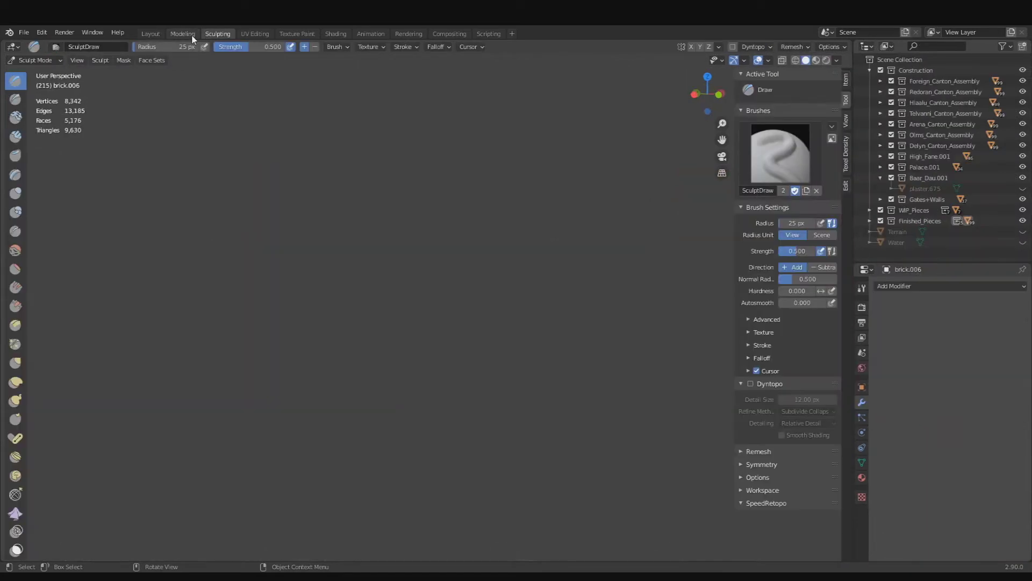
{"action": "left_click", "coordinate": [182, 34]}
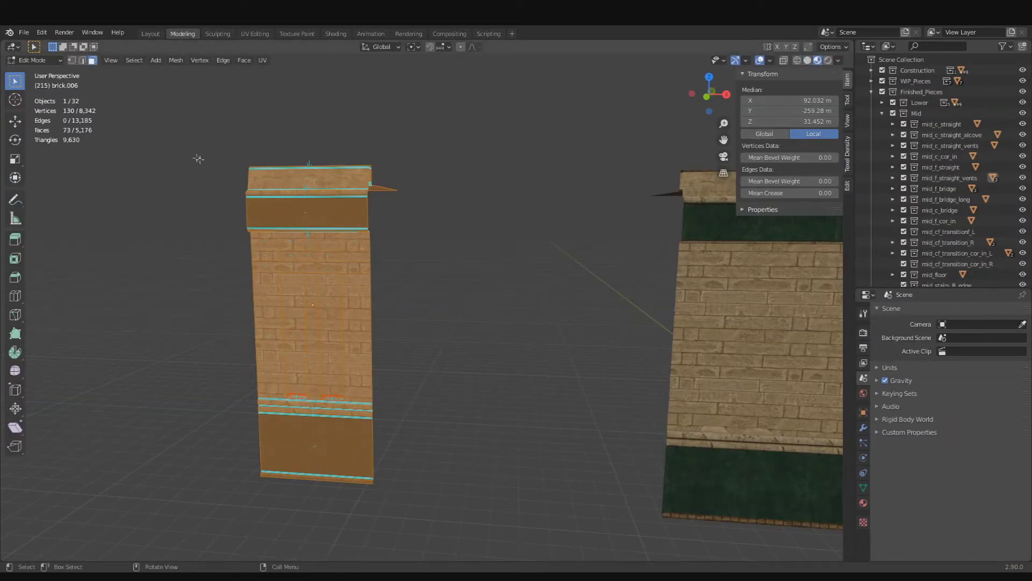
{"action": "key", "text": "Tab"}
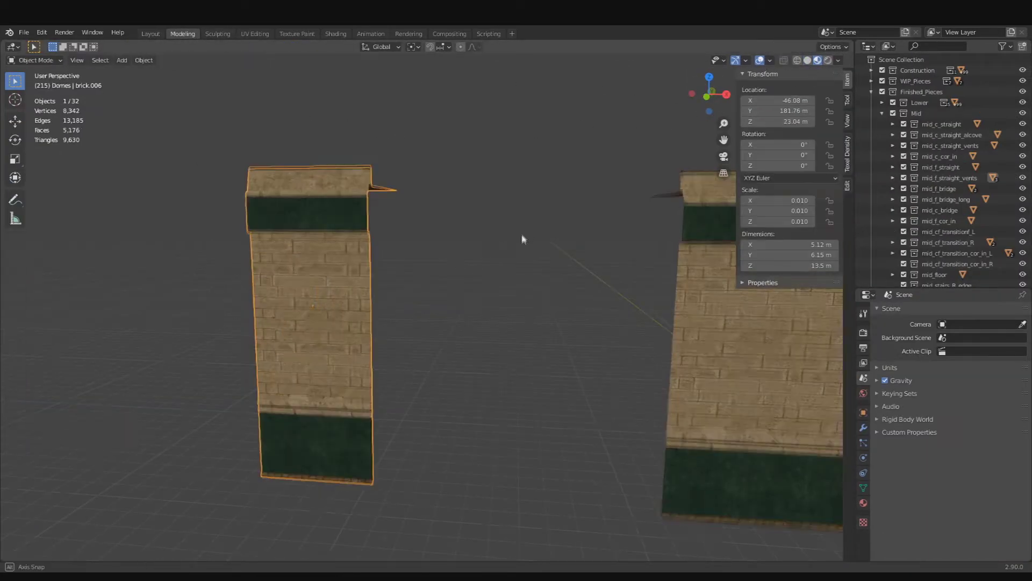
Open the viewport overlay settings and check the grid Scale value.
{"action": "middle_click_drag", "start_coordinate": [523, 240], "coordinate": [564, 204]}
{"action": "left_click", "coordinate": [772, 60]}
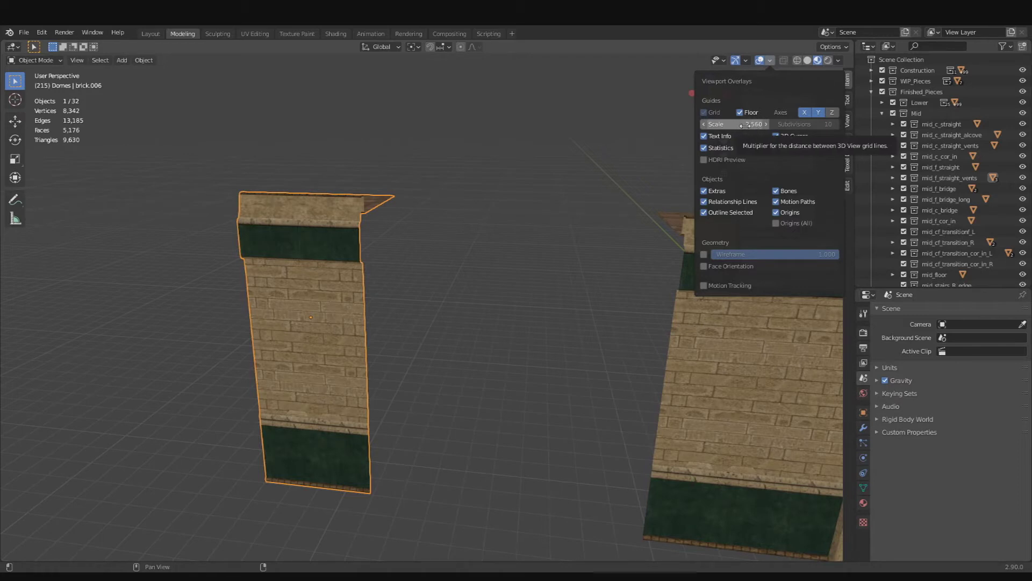
{"action": "left_click_drag", "start_coordinate": [749, 124], "coordinate": [755, 124]}
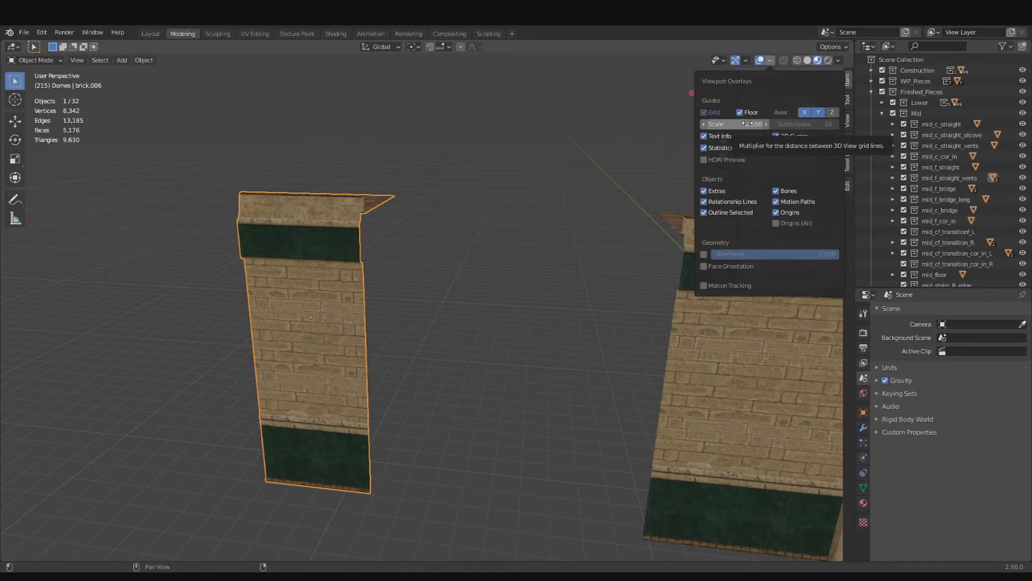
Review the scene's unit settings and the viewport's snap-to options for increment and absolute grid snapping.
{"action": "left_click", "coordinate": [770, 58]}
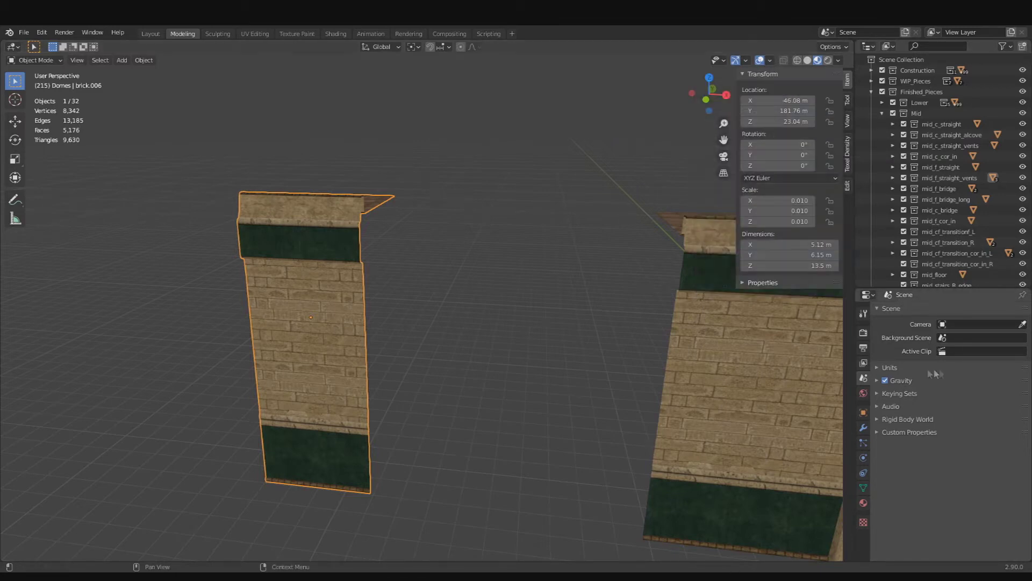
{"action": "left_click", "coordinate": [899, 366]}
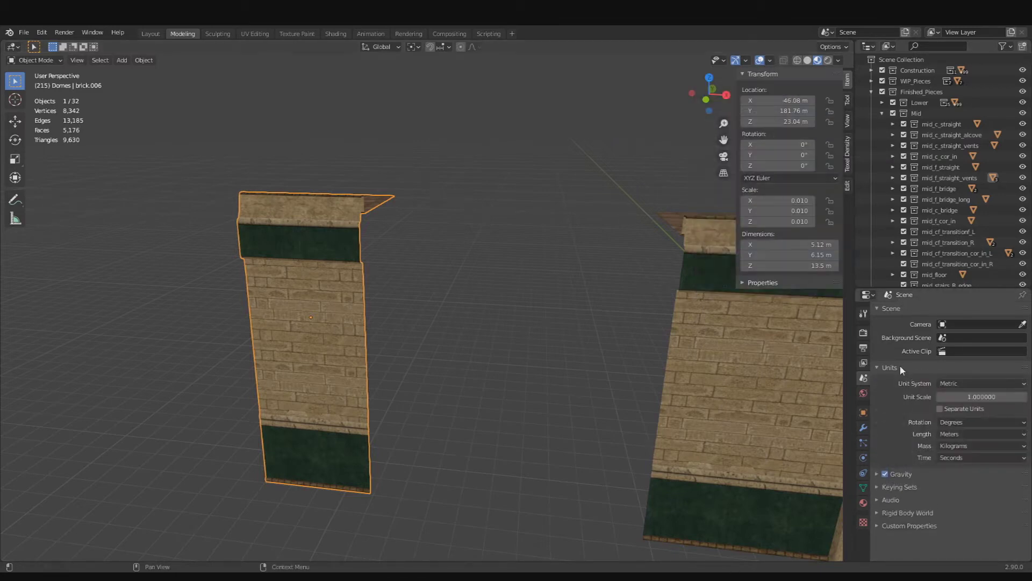
{"action": "left_click", "coordinate": [441, 49]}
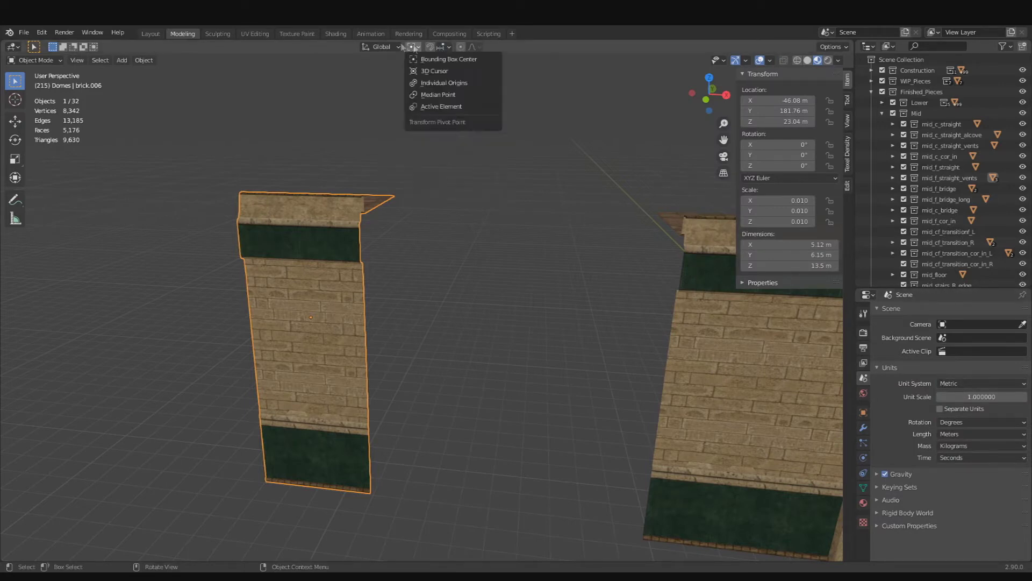
{"action": "left_click", "coordinate": [440, 48]}
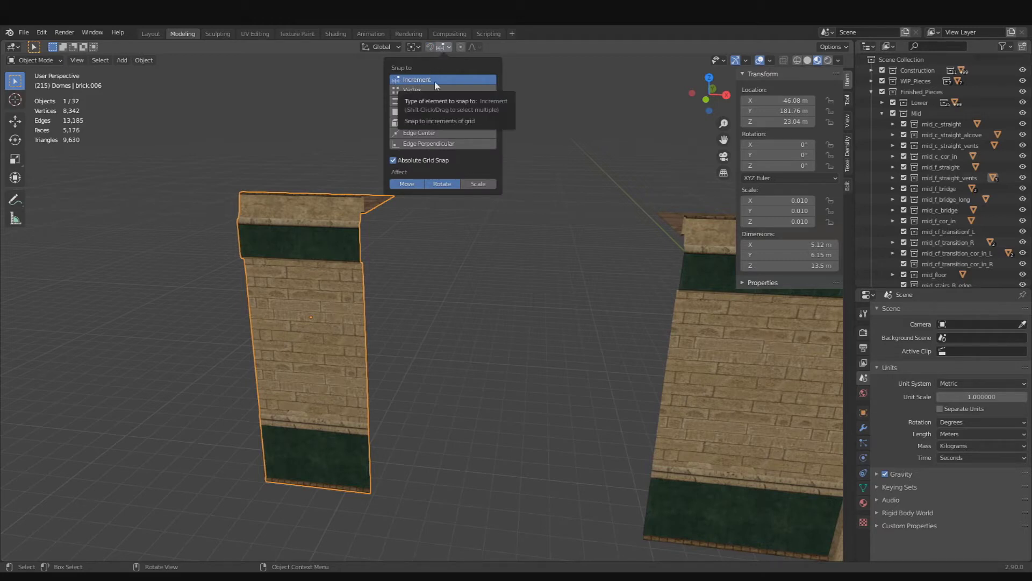
{"action": "left_click", "coordinate": [772, 60]}
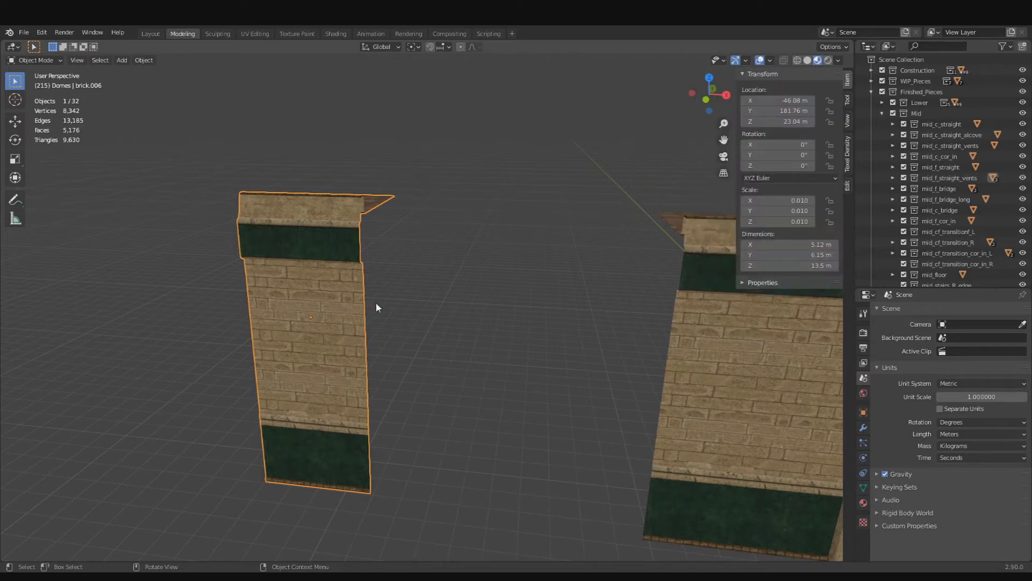
Turn snapping on and try moving the copied wall along X with and without it.
{"action": "key", "text": "g"}
{"action": "key", "text": "x"}
{"action": "right_click", "coordinate": [346, 299]}
{"action": "left_click", "coordinate": [430, 47]}
{"action": "key", "text": "g"}
{"action": "key", "text": "x"}
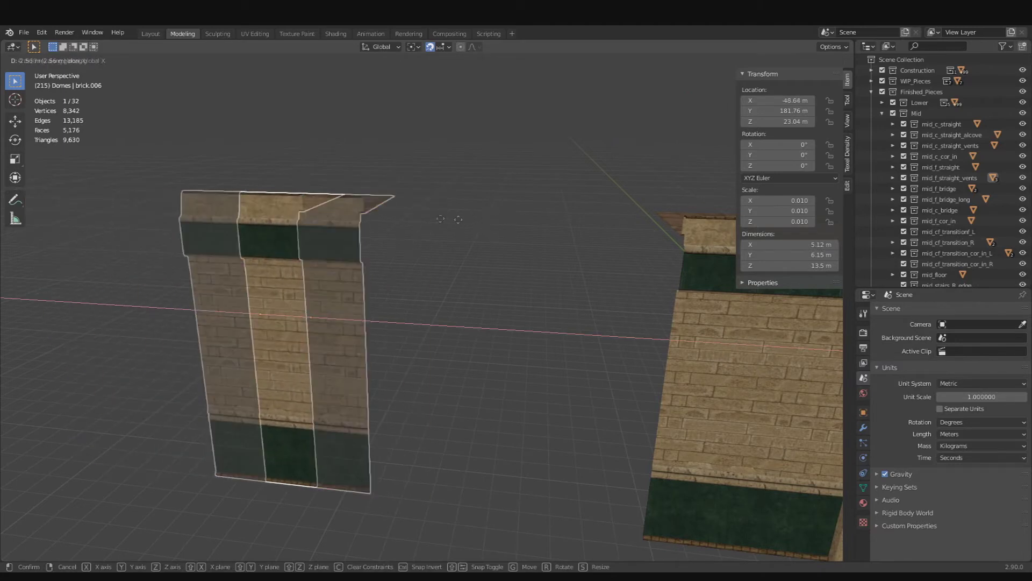
{"action": "right_click", "coordinate": [454, 161]}
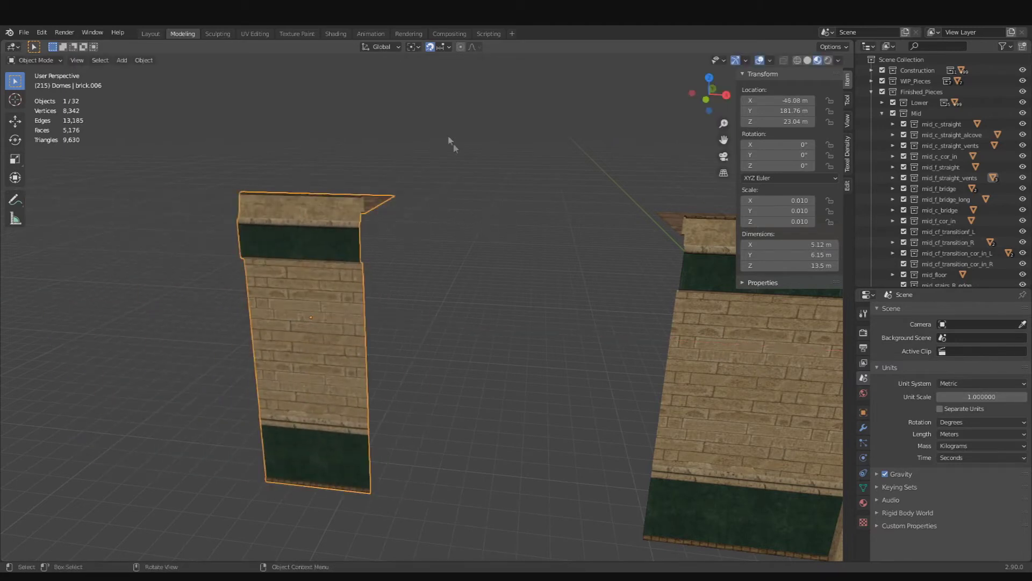
Check the snapping options, then try rotating the copied wall about Z and moving it along X with snapping.
{"action": "left_click", "coordinate": [442, 47]}
{"action": "key", "text": "r"}
{"action": "key", "text": "z"}
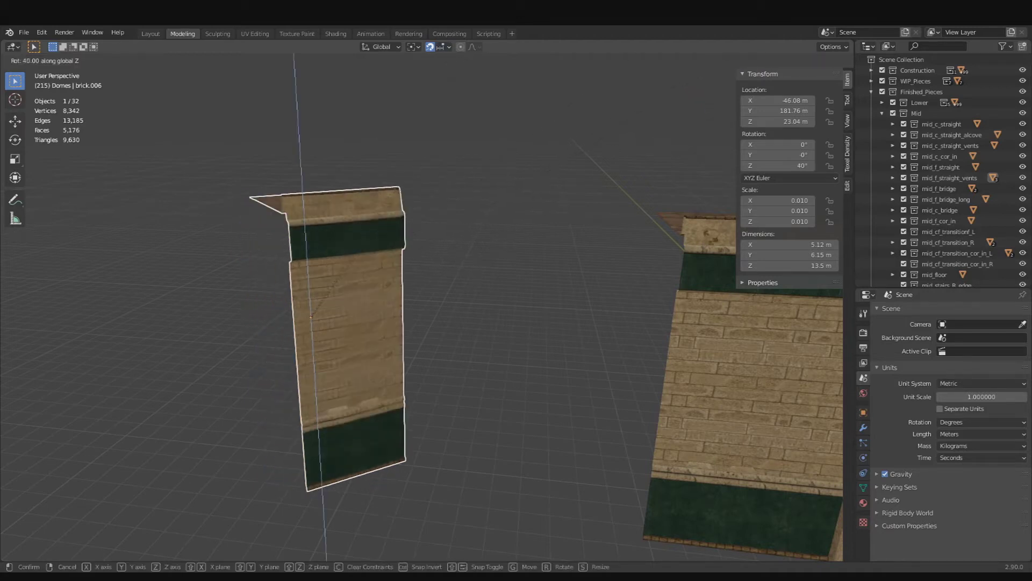
{"action": "right_click", "coordinate": [349, 476]}
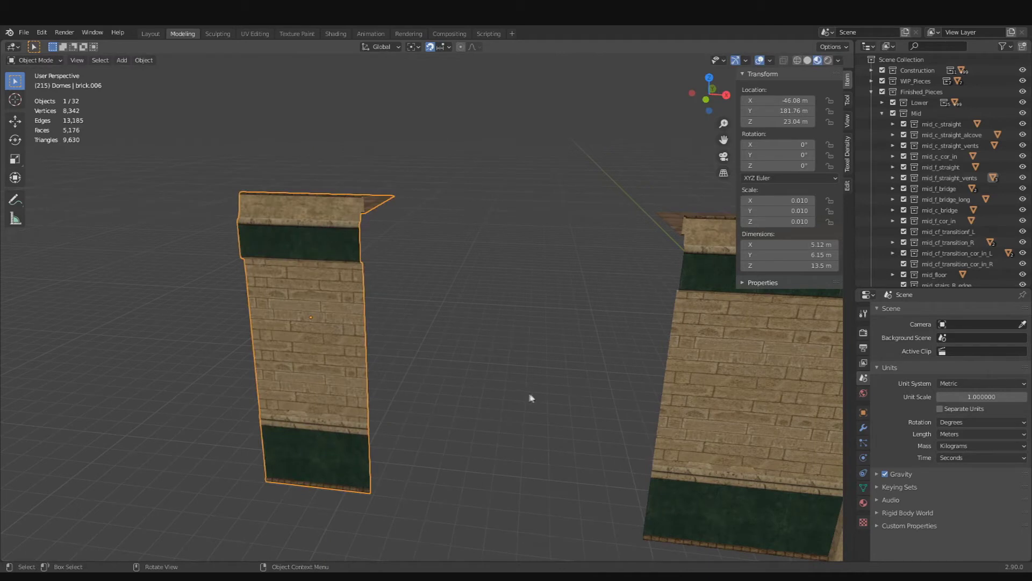
{"action": "key", "text": "g"}
{"action": "key", "text": "x"}
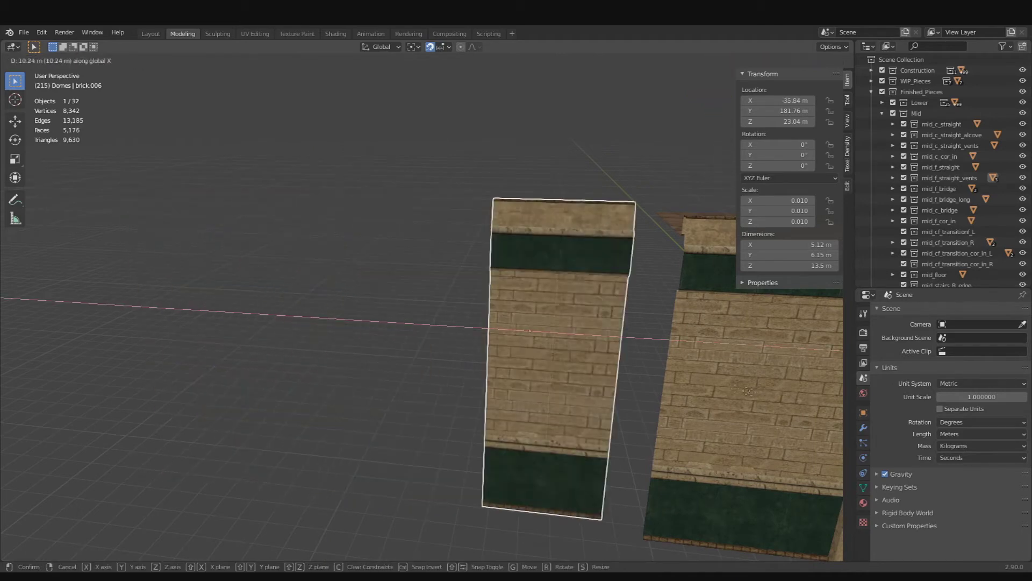
{"action": "right_click", "coordinate": [564, 369]}
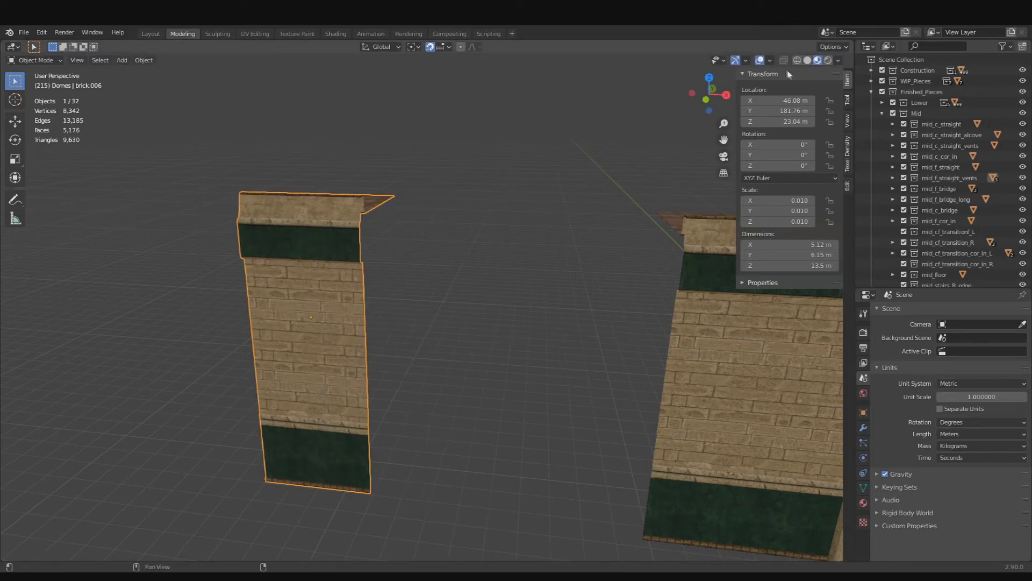
Compare the overlay's grid Scale value with the Increment and Absolute Grid Snap settings.
{"action": "left_click", "coordinate": [770, 60]}
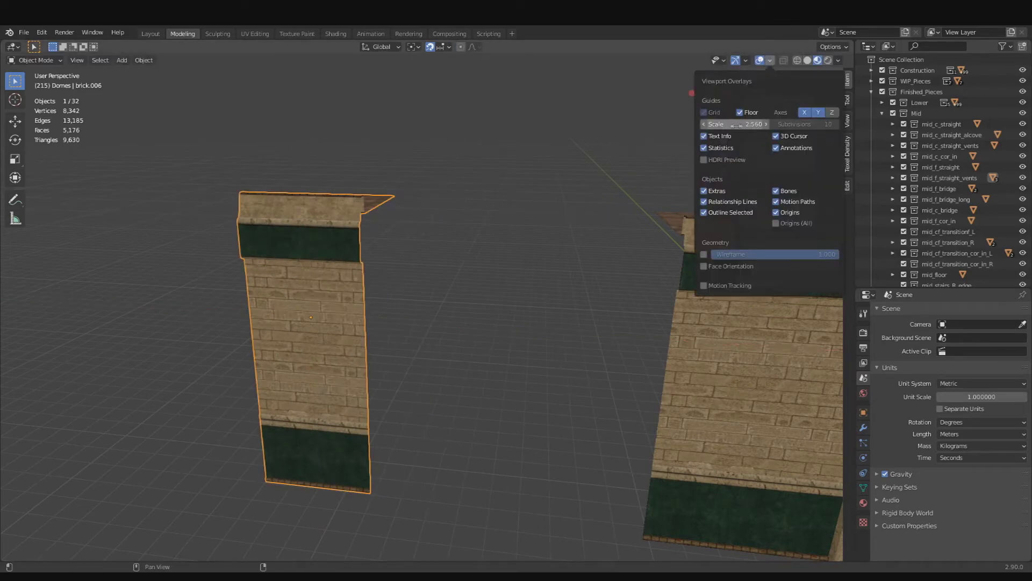
{"action": "left_click", "coordinate": [444, 49]}
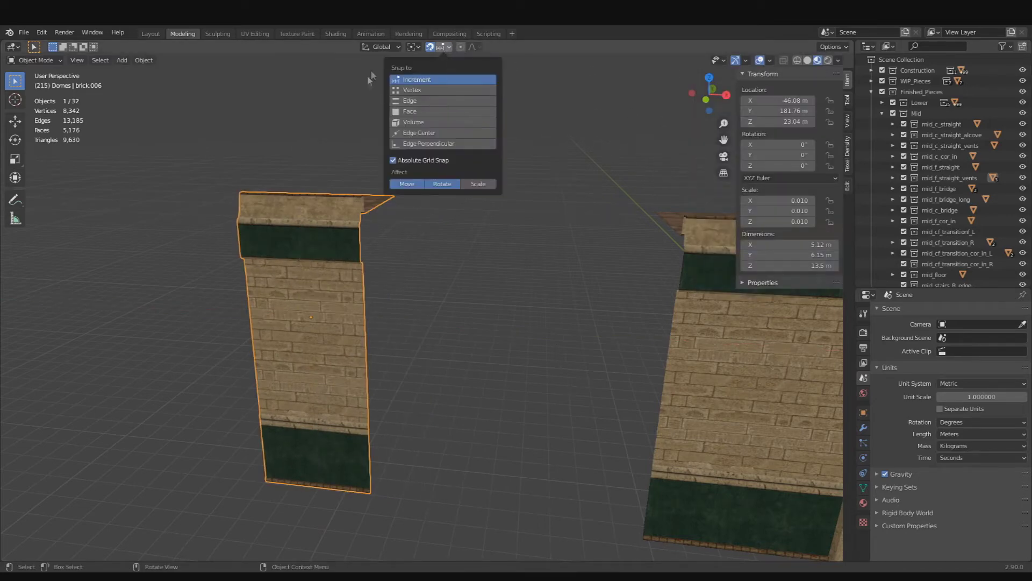
{"action": "left_click", "coordinate": [430, 48]}
Move the straight wall beside the arched bridge piece -10.24 m along X, then delete that wall.
{"action": "scroll", "coordinate": [491, 356], "scroll_direction": "down", "scroll_amount": 1}
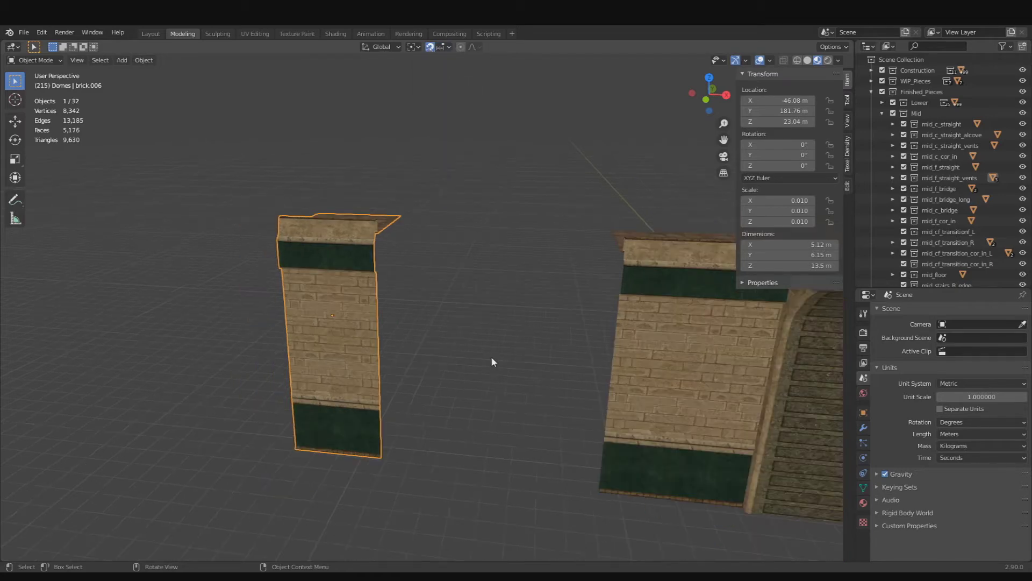
{"action": "middle_click_drag", "start_coordinate": [492, 356], "coordinate": [383, 374]}
{"action": "left_click", "coordinate": [397, 372]}
{"action": "key", "text": "g"}
{"action": "key", "text": "x"}
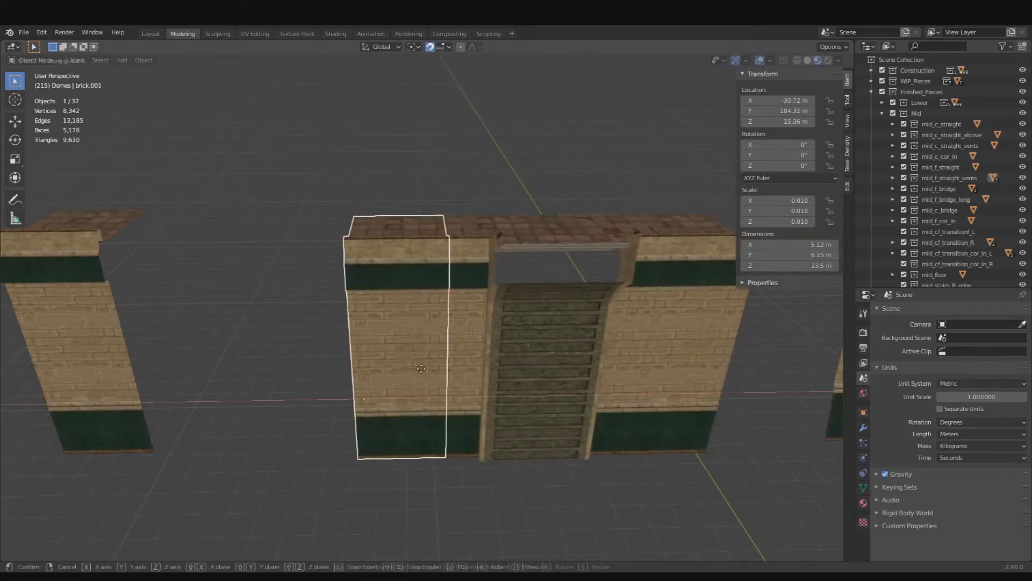
{"action": "left_click", "coordinate": [281, 369]}
{"action": "middle_click_drag", "start_coordinate": [282, 369], "coordinate": [508, 373], "text": "shift"}
{"action": "key", "text": "g"}
{"action": "key", "text": "x"}
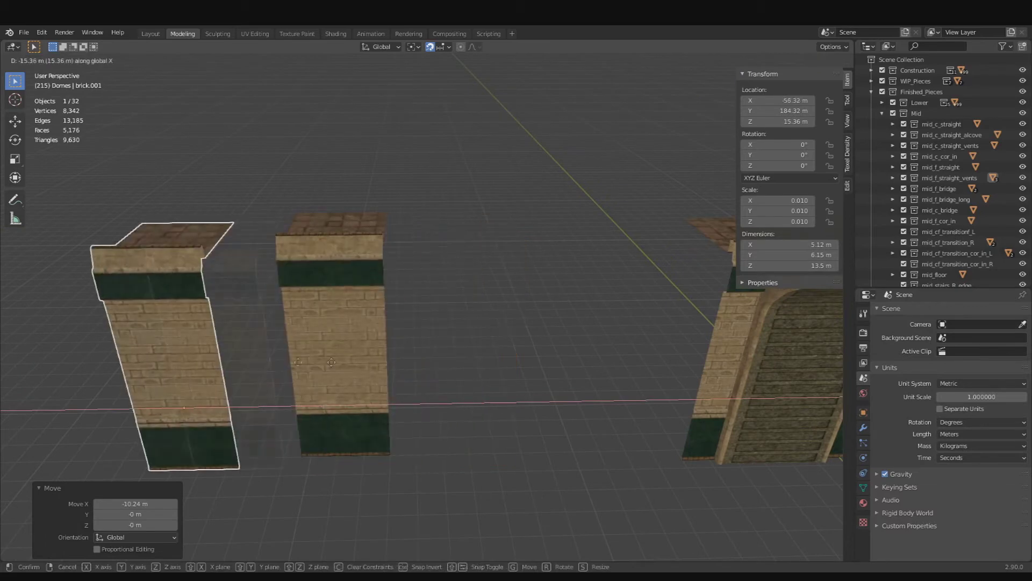
{"action": "right_click", "coordinate": [613, 361]}
{"action": "key", "text": "Delete"}
Move the long arched bridge piece along X to -66.56 m, on the other side of the remaining wall.
{"action": "left_click", "coordinate": [730, 341]}
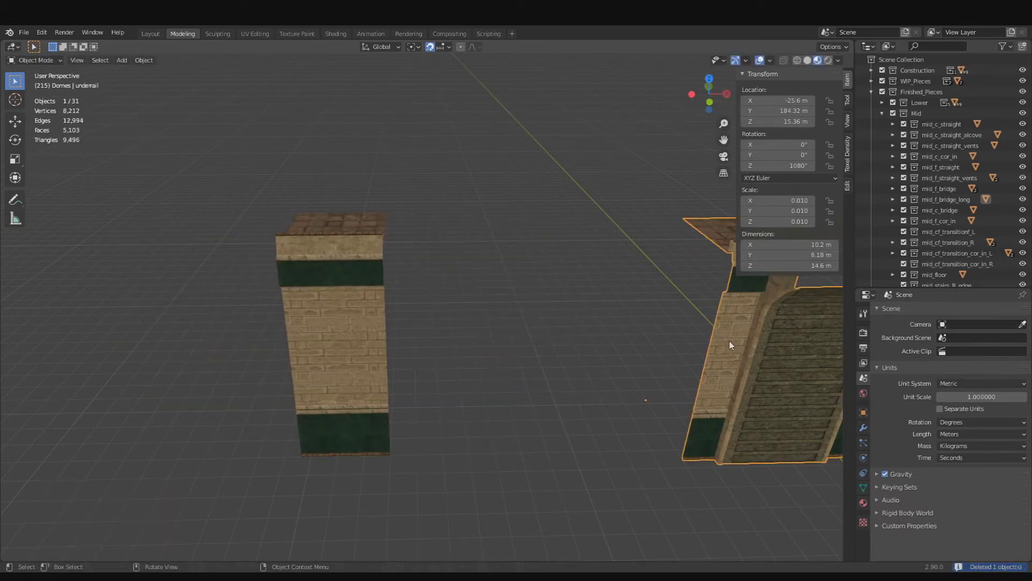
{"action": "key", "text": "g"}
{"action": "key", "text": "x"}
{"action": "left_click", "coordinate": [137, 344]}
Move the remaining straight wall with snapping along X toward the bridge piece to -53.76 m.
{"action": "middle_click_drag", "start_coordinate": [137, 345], "coordinate": [484, 349]}
{"action": "left_click", "coordinate": [484, 350]}
{"action": "key", "text": "g"}
{"action": "key", "text": "x"}
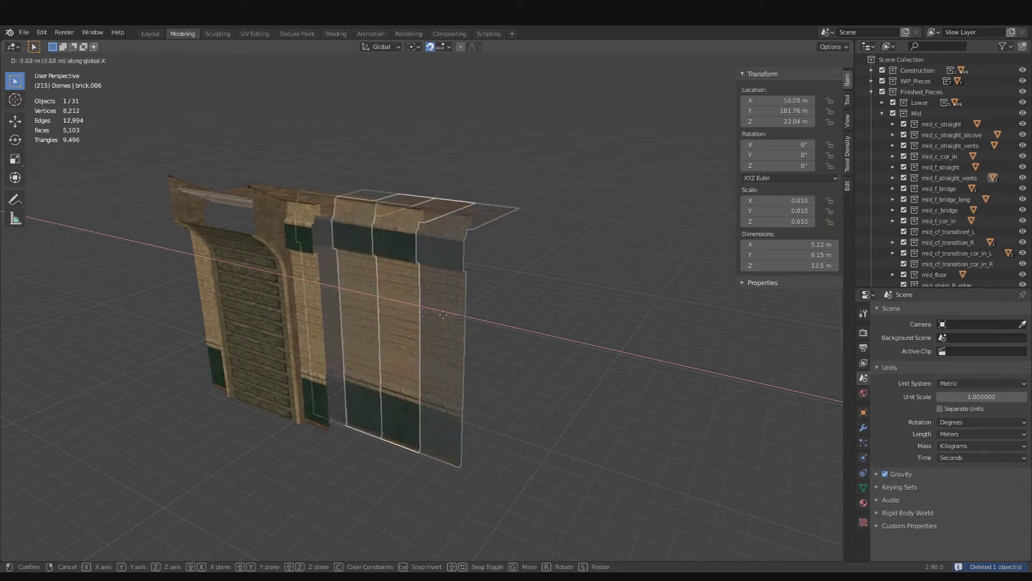
{"action": "left_click", "coordinate": [502, 372]}
{"action": "middle_click_drag", "start_coordinate": [502, 372], "coordinate": [598, 330]}
{"action": "left_click", "coordinate": [269, 324]}
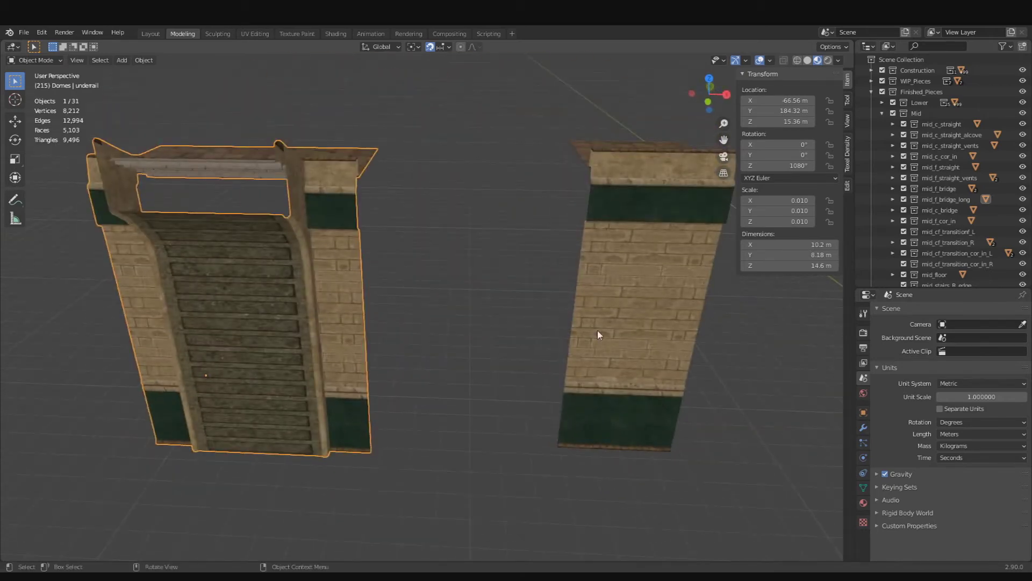
{"action": "left_click", "coordinate": [598, 330]}
{"action": "key", "text": "g"}
{"action": "key", "text": "x"}
{"action": "left_click", "coordinate": [417, 316]}
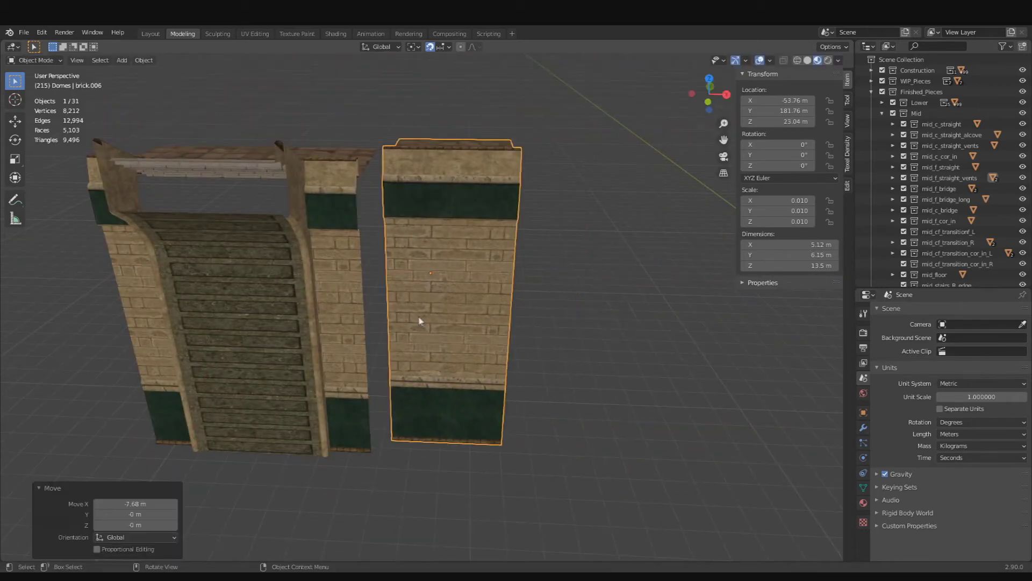
Inspect the wall's origin from the side and move the wall 2.56 m along X to -51.2 m.
{"action": "middle_click_drag", "start_coordinate": [422, 318], "coordinate": [338, 238]}
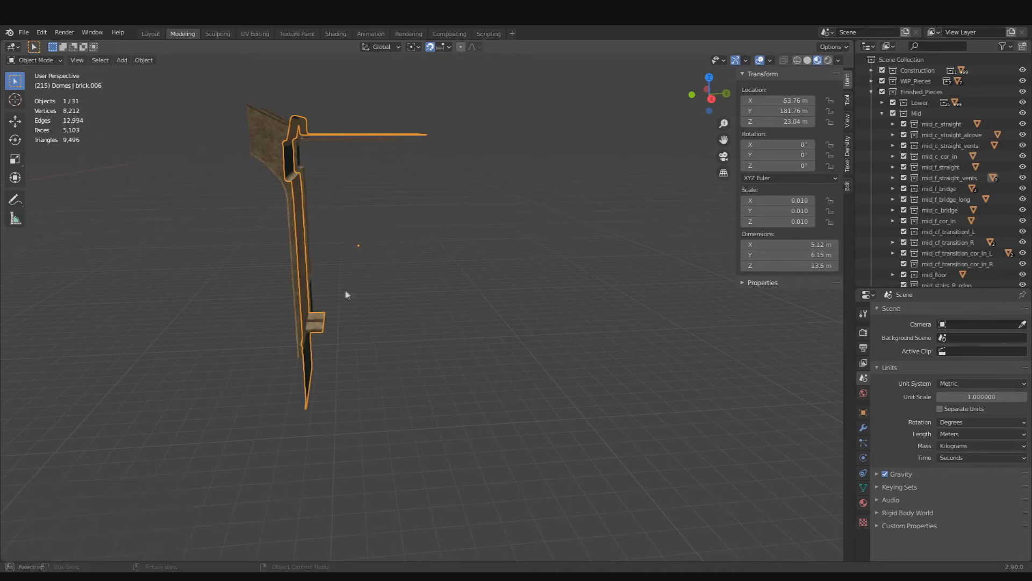
{"action": "middle_click_drag", "start_coordinate": [346, 292], "coordinate": [505, 360]}
{"action": "key", "text": "g"}
{"action": "key", "text": "x"}
{"action": "left_click", "coordinate": [500, 329]}
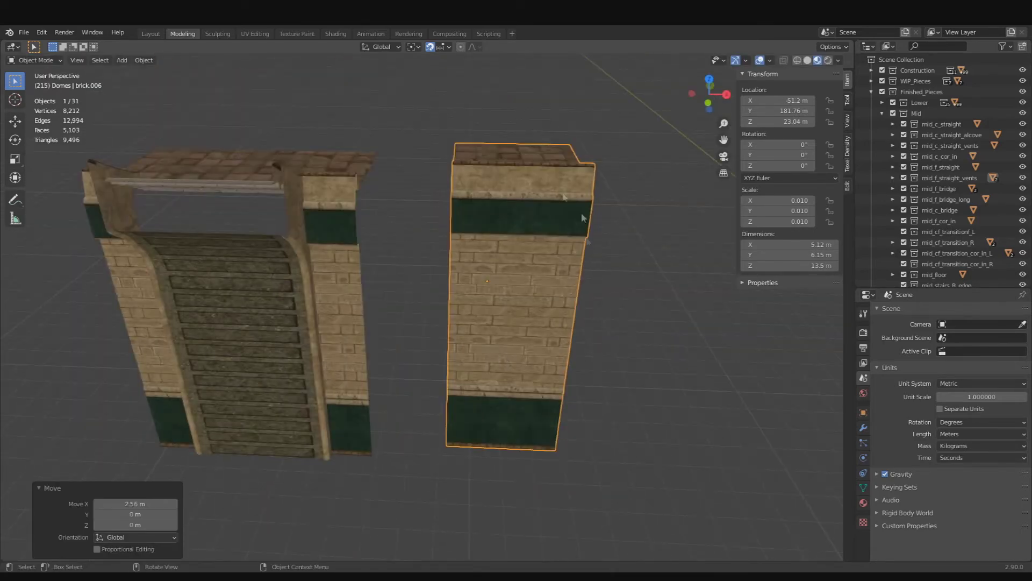
Enter Edit Mode on the straight wall and set snapping to Vertex with Closest as the snap source.
{"action": "key", "text": "Tab"}
{"action": "key", "text": "Tab"}
{"action": "key", "text": "Tab"}
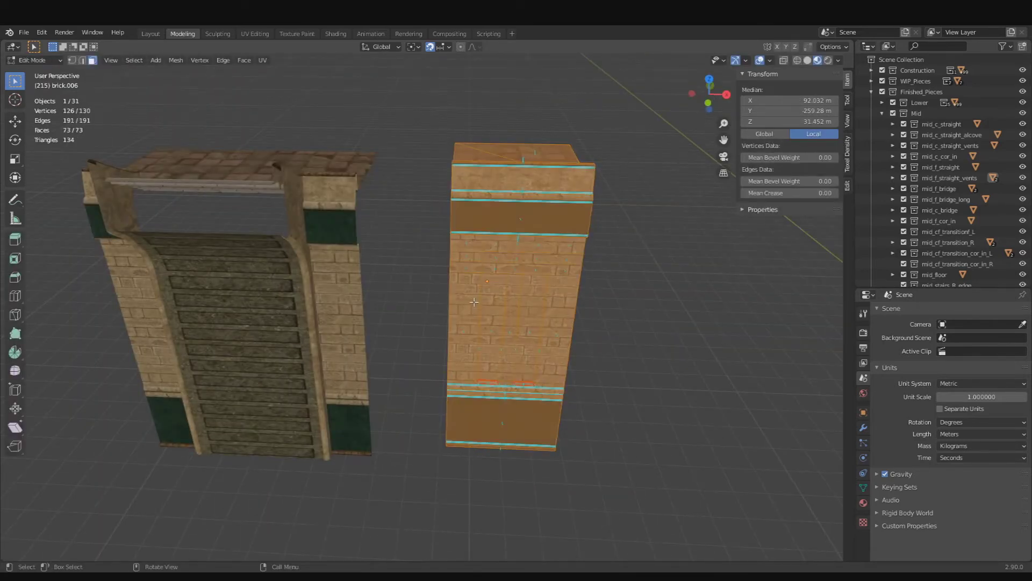
{"action": "middle_click_drag", "start_coordinate": [482, 300], "coordinate": [478, 288]}
{"action": "middle_click_drag", "start_coordinate": [452, 331], "coordinate": [474, 339]}
{"action": "scroll", "coordinate": [446, 307], "scroll_direction": "up", "scroll_amount": 3}
{"action": "left_click", "coordinate": [443, 47]}
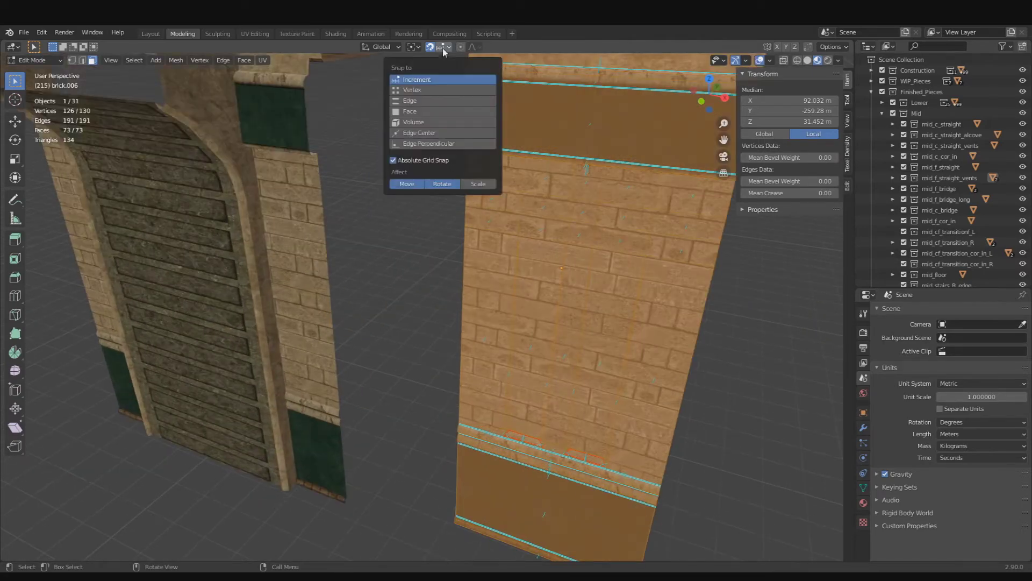
{"action": "left_click", "coordinate": [423, 90]}
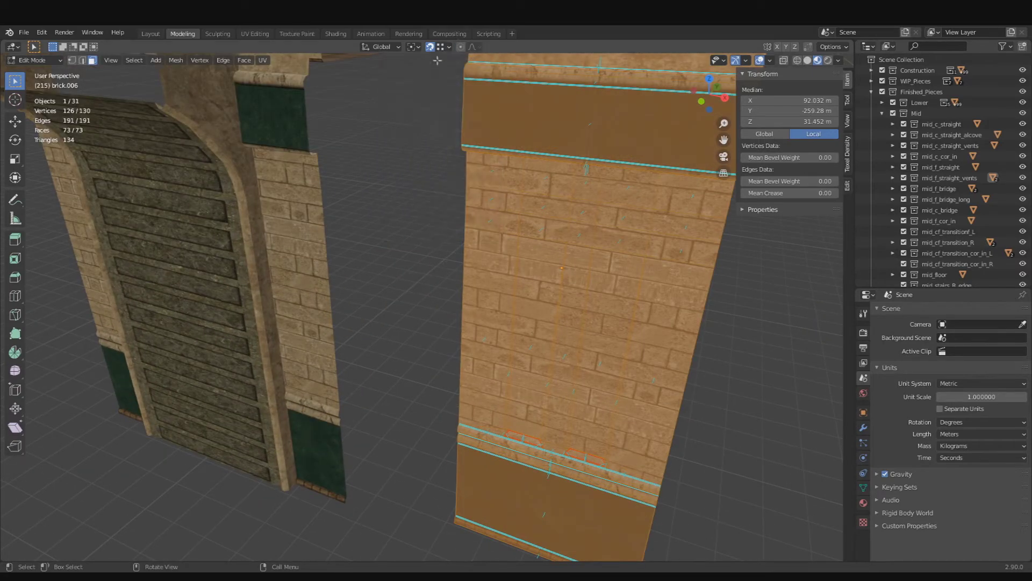
{"action": "left_click", "coordinate": [449, 47]}
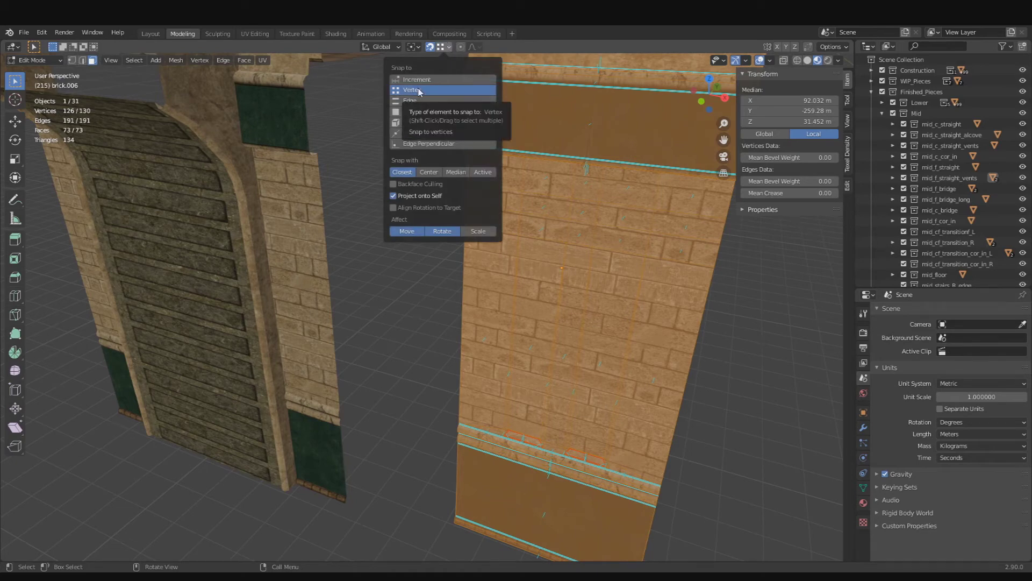
Try to snap the wall mesh's lower corner onto the bridge piece's lower corner vertex.
{"action": "middle_click_drag", "start_coordinate": [434, 455], "coordinate": [495, 348], "text": "shift"}
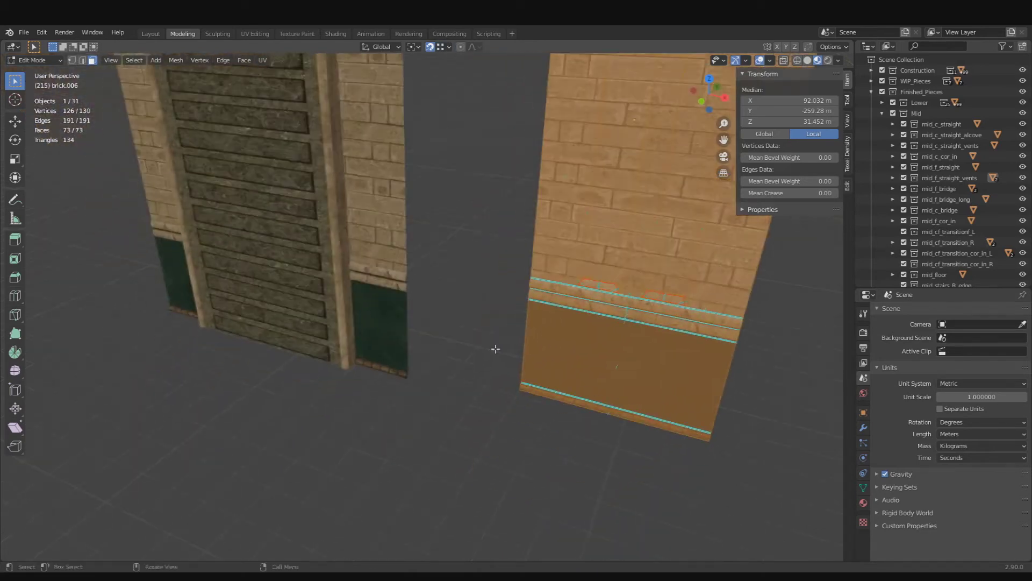
{"action": "scroll", "coordinate": [498, 356], "scroll_direction": "up", "scroll_amount": 3}
{"action": "key", "text": "grave"}
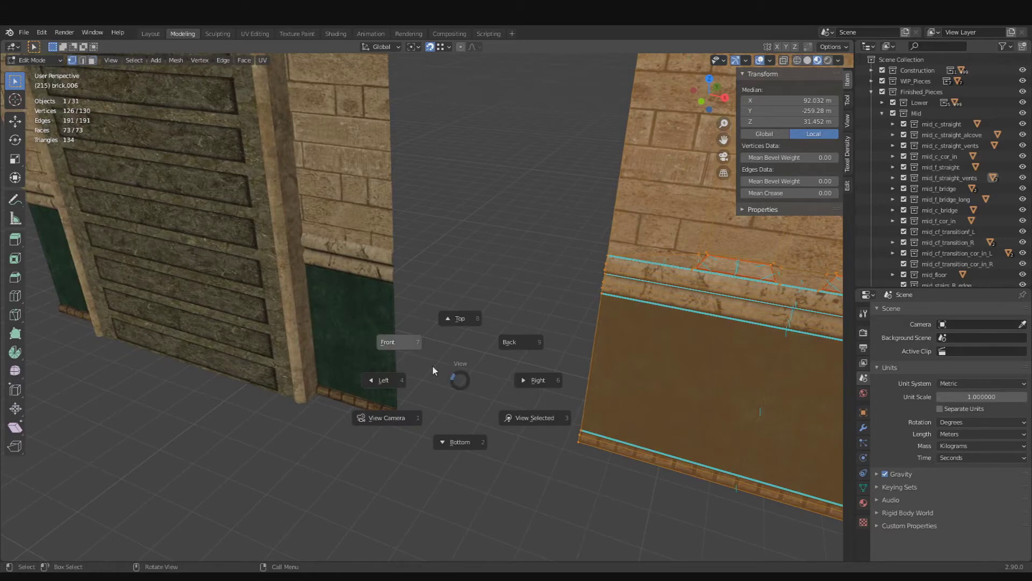
{"action": "key", "text": "Escape"}
{"action": "scroll", "coordinate": [498, 357], "scroll_direction": "down", "scroll_amount": 4}
{"action": "scroll", "coordinate": [491, 350], "scroll_direction": "up", "scroll_amount": 4}
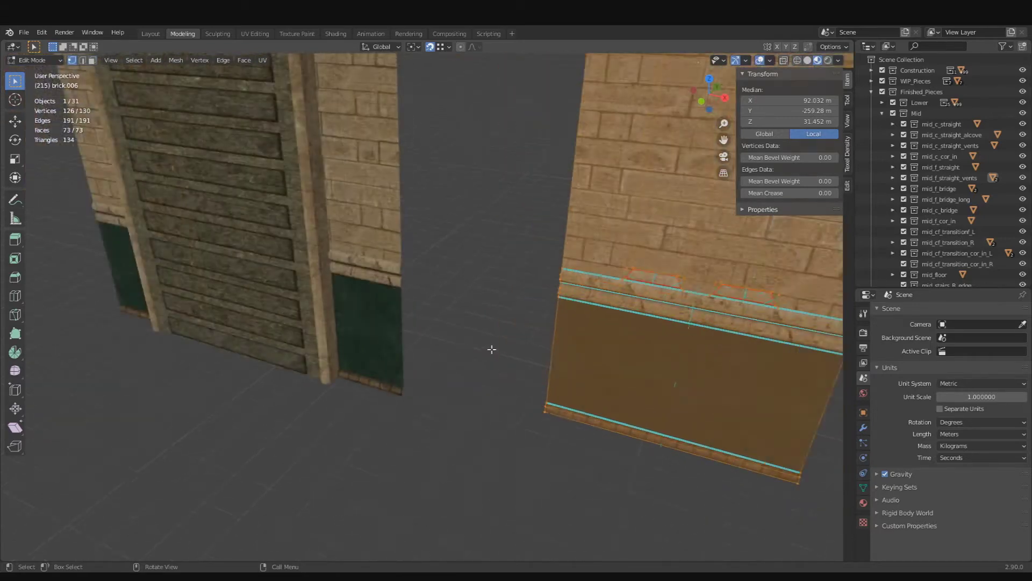
{"action": "key", "text": "g"}
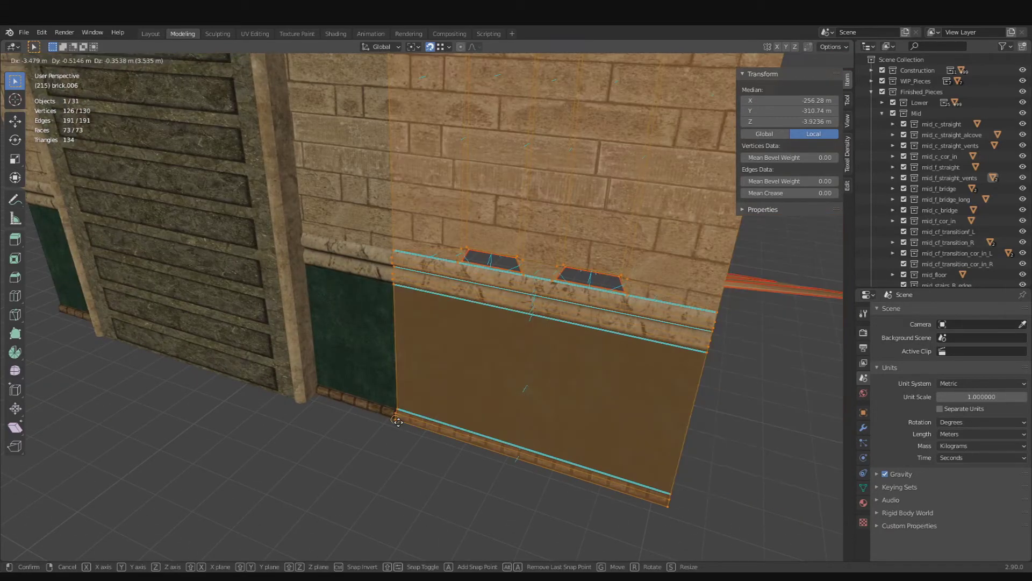
{"action": "right_click", "coordinate": [398, 423]}
Try the vertex-snapped move of the wall mesh against the bridge piece's corner again from a more frontal view.
{"action": "scroll", "coordinate": [509, 388], "scroll_direction": "down", "scroll_amount": 4}
{"action": "middle_click_drag", "start_coordinate": [516, 387], "coordinate": [526, 364]}
{"action": "scroll", "coordinate": [463, 371], "scroll_direction": "up", "scroll_amount": 3}
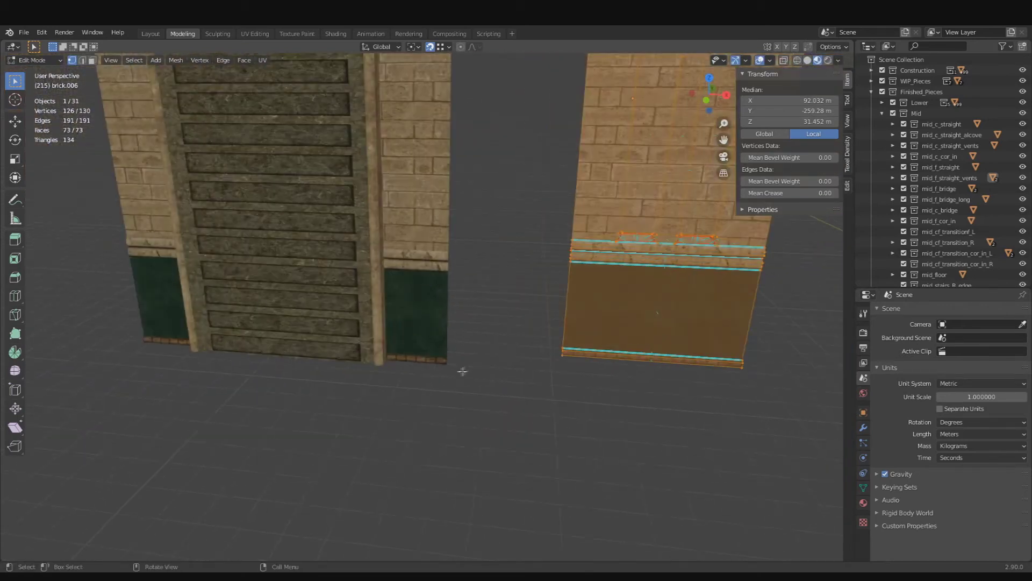
{"action": "middle_click_drag", "start_coordinate": [461, 379], "coordinate": [461, 387]}
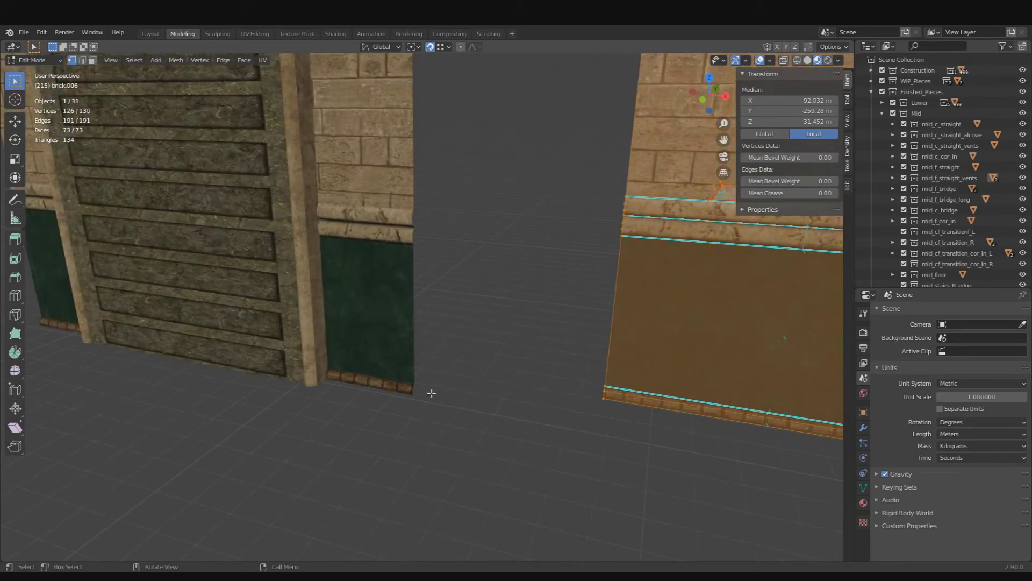
{"action": "key", "text": "g"}
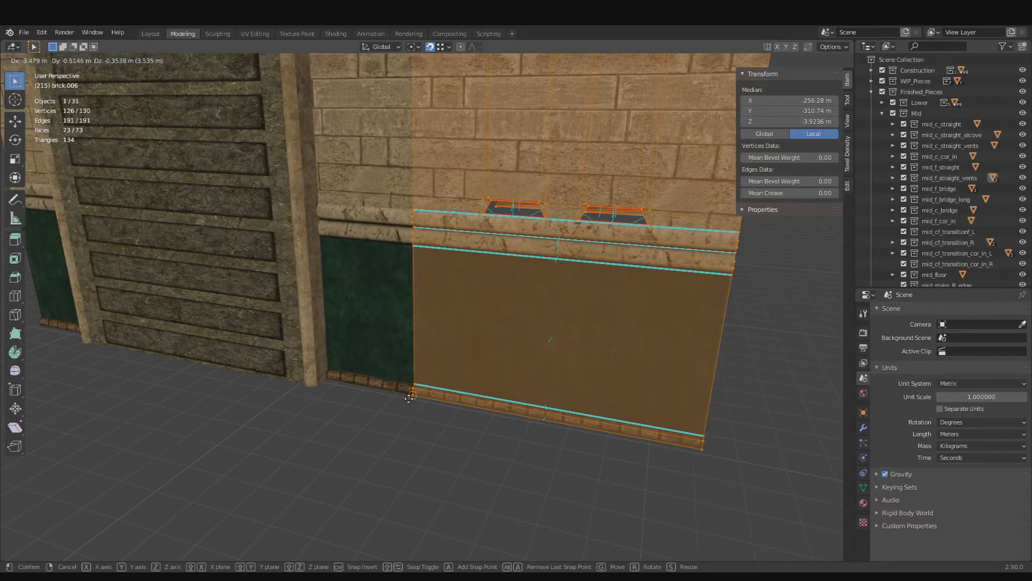
{"action": "right_click", "coordinate": [408, 398]}
{"action": "key", "text": "g"}
{"action": "right_click", "coordinate": [409, 398]}
Select the bridge piece's lower corner vertex in Edit Mode, then return to Object Mode and select the neighbouring wall.
{"action": "key", "text": "Tab"}
{"action": "left_click", "coordinate": [399, 379]}
{"action": "key", "text": "Tab"}
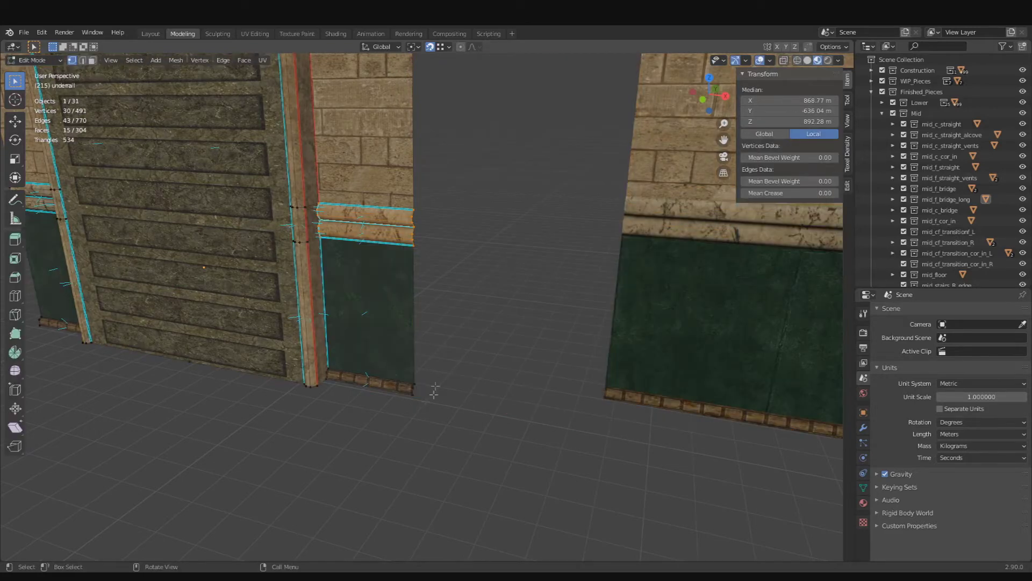
{"action": "left_click", "coordinate": [413, 395]}
{"action": "key", "text": "Tab"}
{"action": "left_click", "coordinate": [666, 355]}
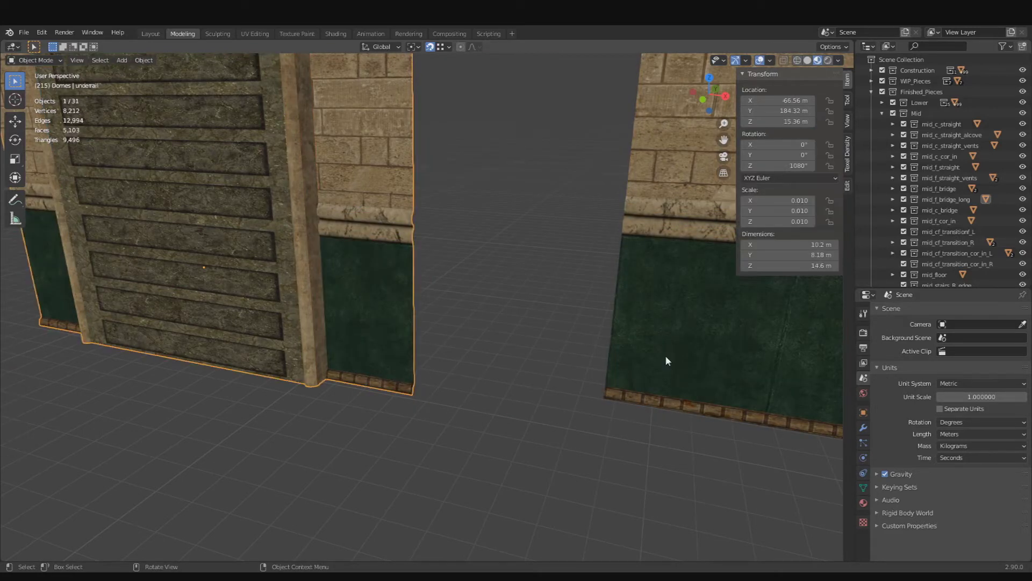
In Edit Mode, select the neighbouring wall's entire mesh and snap its lower corner onto the bridge piece's lower corner vertex.
{"action": "key", "text": "Tab"}
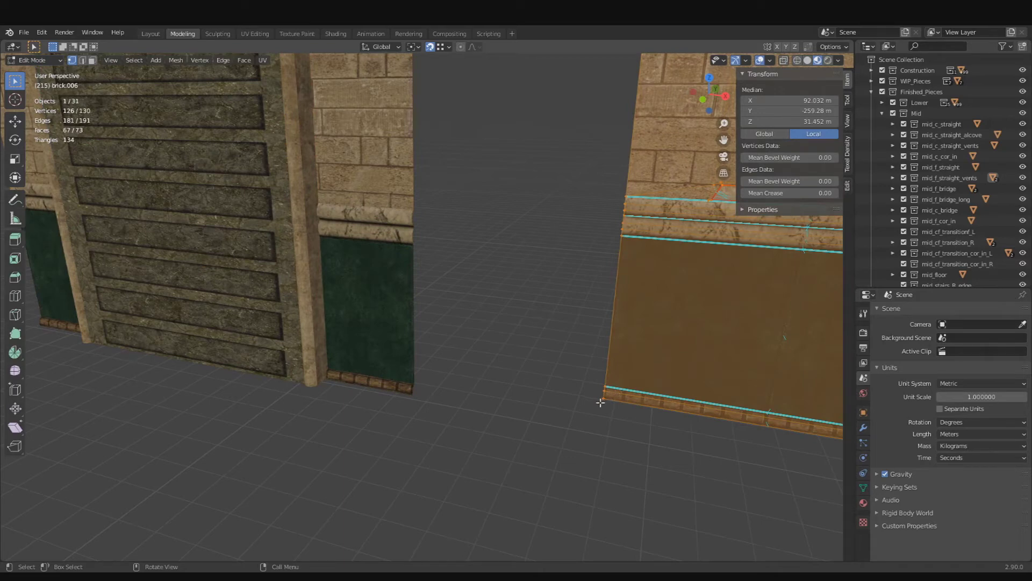
{"action": "key", "text": "alt+a"}
{"action": "key", "text": "a"}
{"action": "key", "text": "g"}
{"action": "left_click", "coordinate": [413, 396]}
{"action": "middle_click_drag", "start_coordinate": [412, 396], "coordinate": [532, 365]}
{"action": "key", "text": "Tab"}
{"action": "key", "text": "Tab"}
Inspect the seam between the snapped wall and the bridge piece up close at several corner vertices along its height.
{"action": "left_click", "coordinate": [523, 365]}
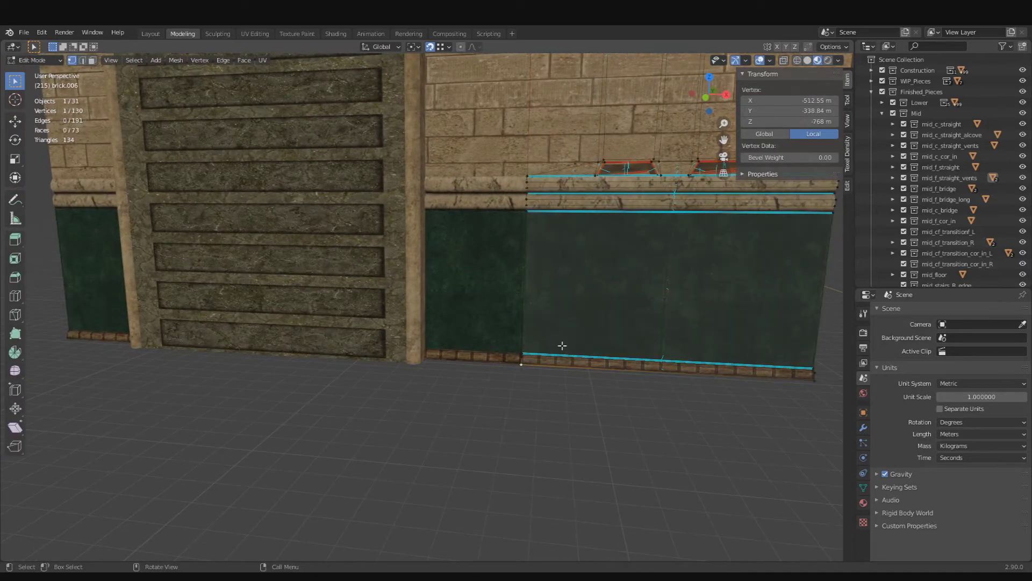
{"action": "scroll", "coordinate": [562, 345], "scroll_direction": "up", "scroll_amount": 1}
{"action": "key", "text": "KP_Decimal"}
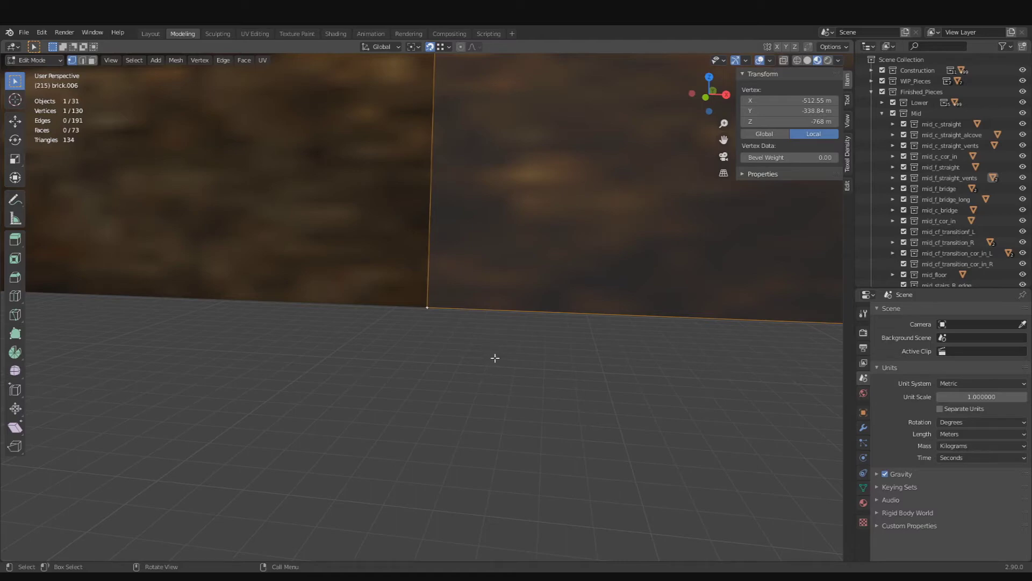
{"action": "scroll", "coordinate": [487, 354], "scroll_direction": "down", "scroll_amount": 6}
{"action": "middle_click_drag", "start_coordinate": [460, 248], "coordinate": [443, 320], "text": "shift"}
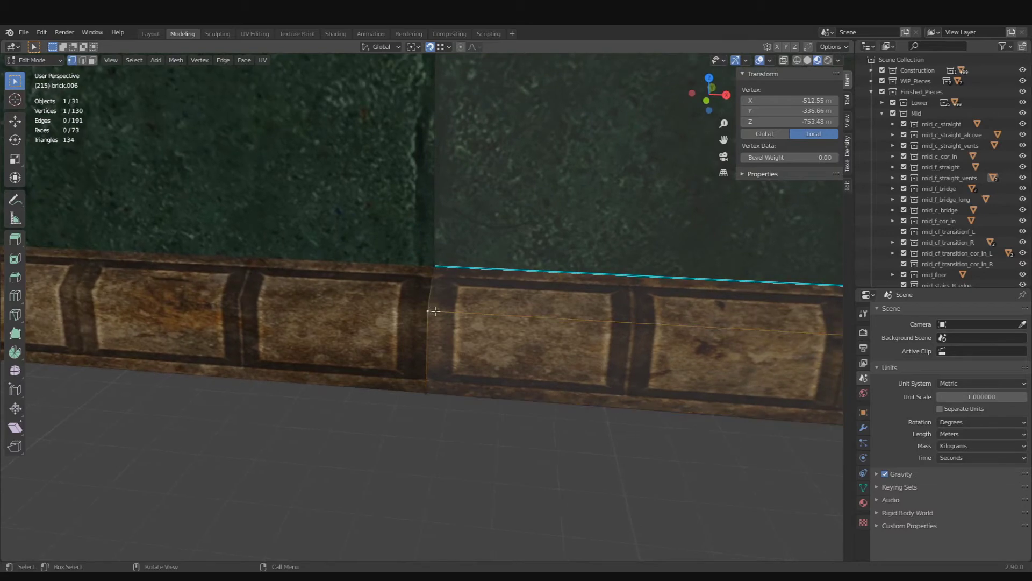
{"action": "key", "text": "KP_Decimal"}
{"action": "scroll", "coordinate": [442, 310], "scroll_direction": "down", "scroll_amount": 4}
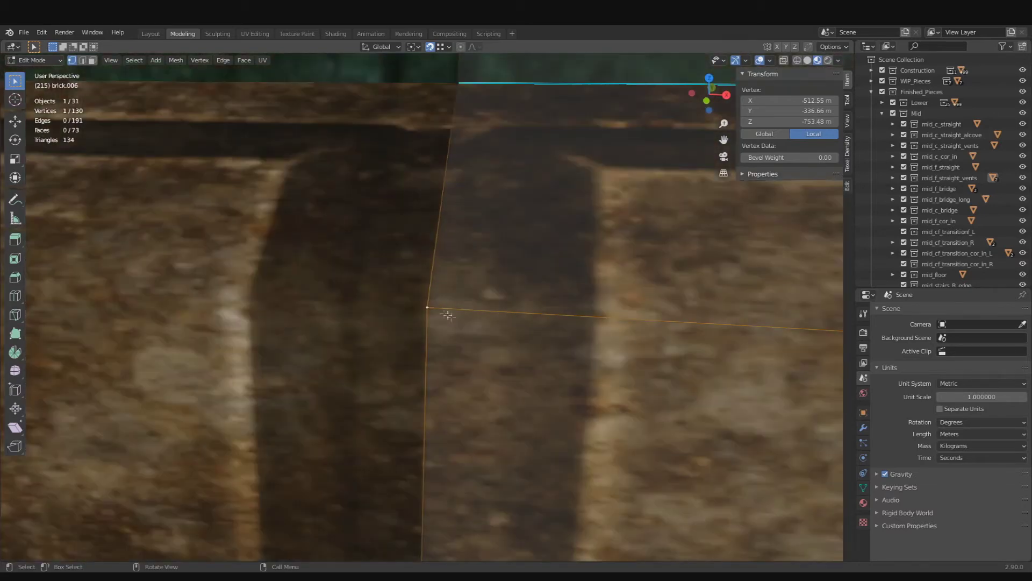
{"action": "middle_click_drag", "start_coordinate": [448, 311], "coordinate": [428, 166]}
{"action": "key", "text": "KP_Decimal"}
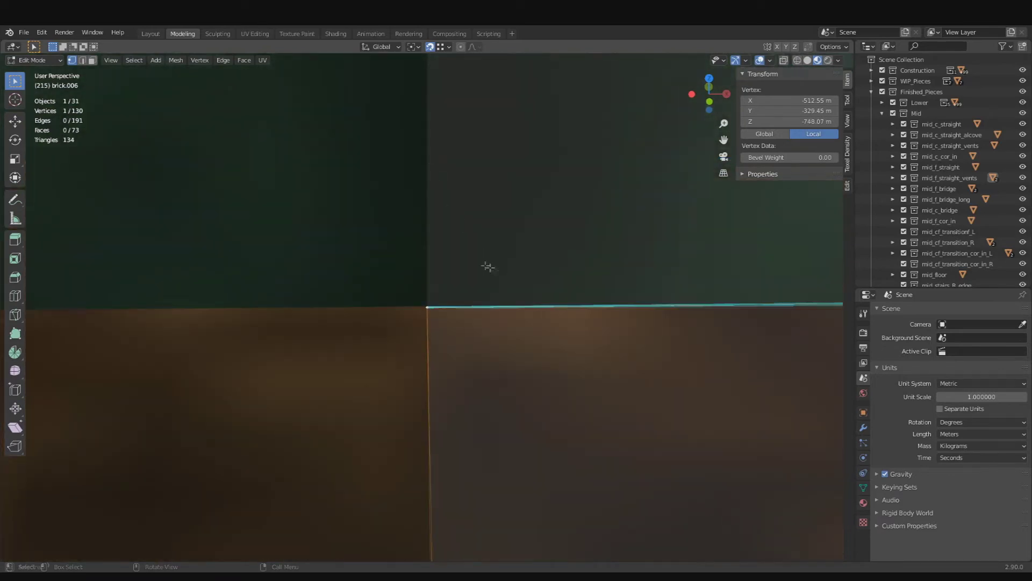
{"action": "middle_click_drag", "start_coordinate": [488, 267], "coordinate": [382, 268]}
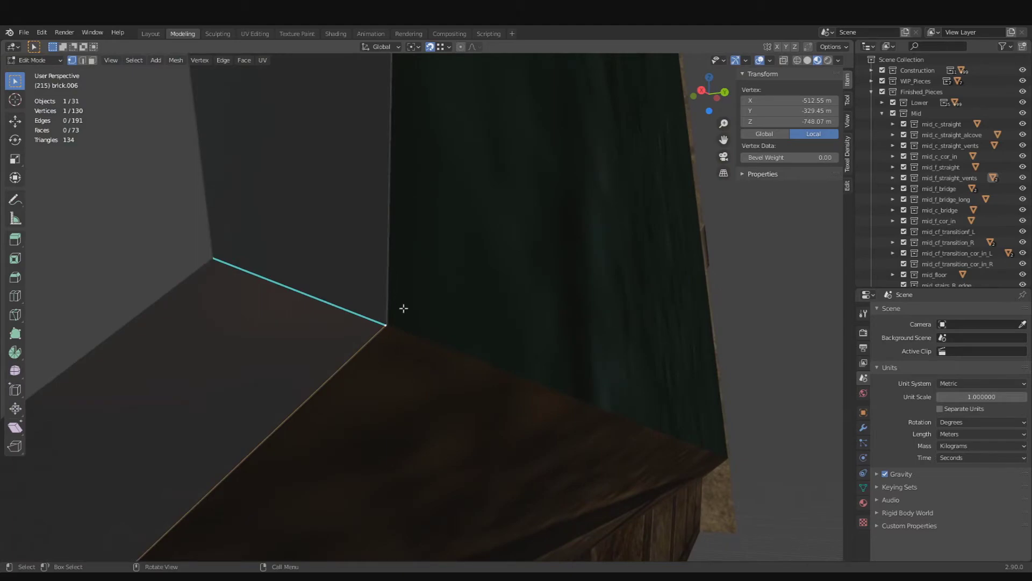
{"action": "middle_click_drag", "start_coordinate": [403, 308], "coordinate": [461, 371]}
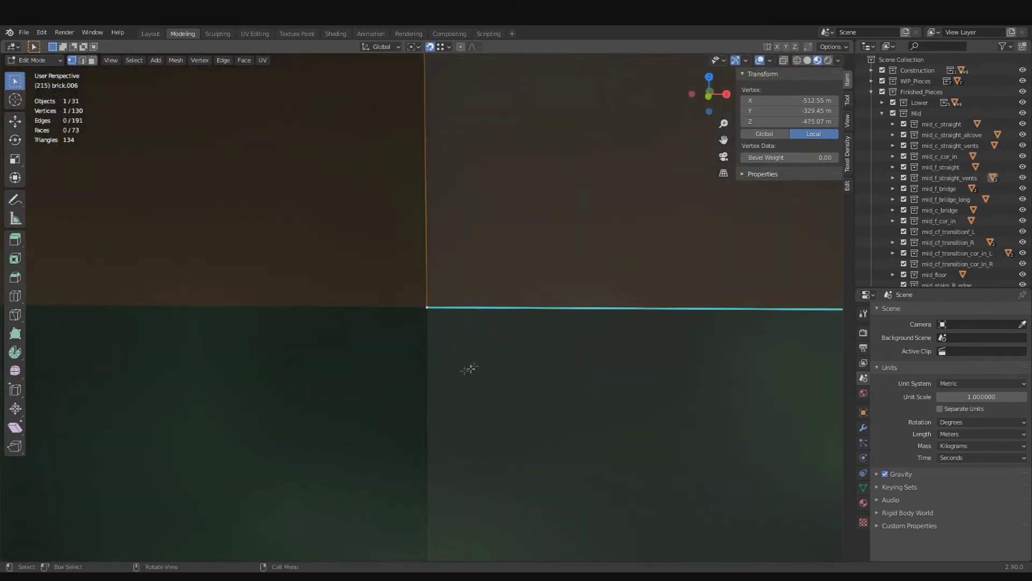
{"action": "scroll", "coordinate": [445, 295], "scroll_direction": "down", "scroll_amount": 12}
{"action": "middle_click_drag", "start_coordinate": [458, 180], "coordinate": [524, 383], "text": "shift"}
{"action": "scroll", "coordinate": [467, 298], "scroll_direction": "down", "scroll_amount": 5}
{"action": "scroll", "coordinate": [468, 328], "scroll_direction": "down", "scroll_amount": 2}
{"action": "scroll", "coordinate": [466, 338], "scroll_direction": "up", "scroll_amount": 5}
Return to Object Mode and delete the vertex-snapped wall.
{"action": "key", "text": "Tab"}
{"action": "key", "text": "Tab"}
{"action": "key", "text": "Tab"}
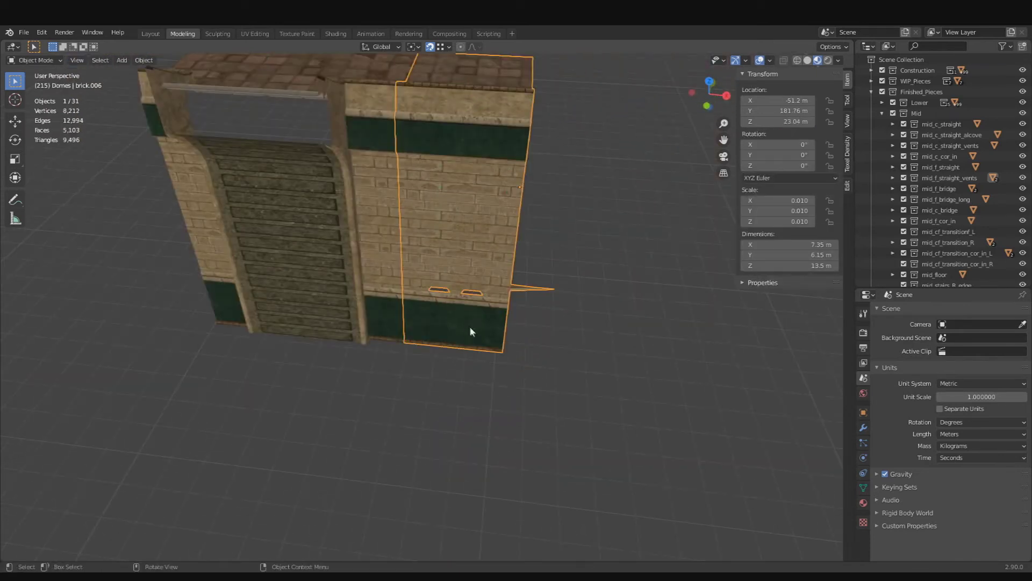
{"action": "key", "text": "Delete"}
Select the remaining straight wall and move it about -38.71 m along X to just beside the bridge piece.
{"action": "middle_click_drag", "start_coordinate": [553, 330], "coordinate": [587, 370], "text": "shift"}
{"action": "left_click", "coordinate": [632, 363]}
{"action": "key", "text": "g"}
{"action": "key", "text": "x"}
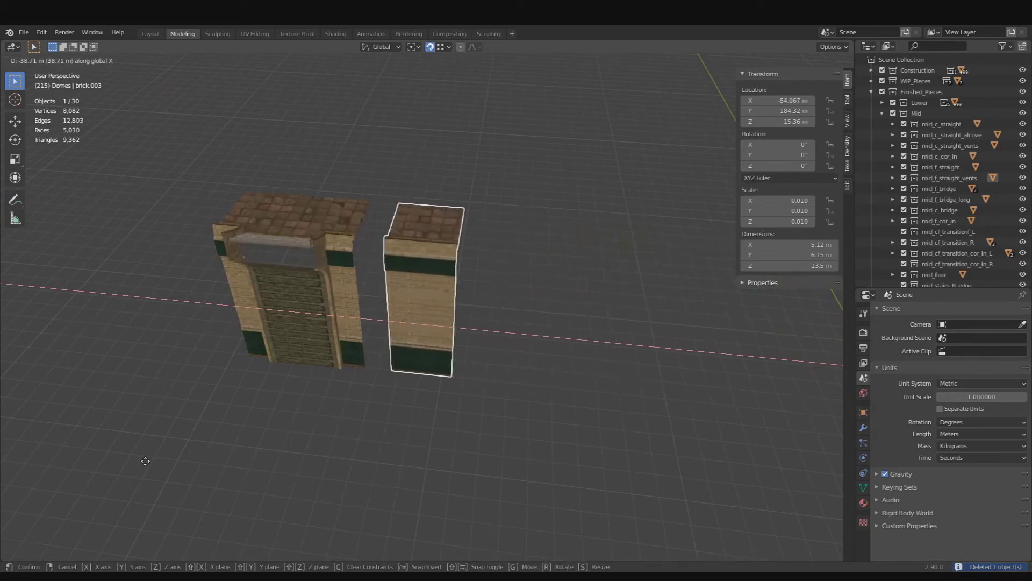
{"action": "left_click", "coordinate": [145, 459]}
{"action": "middle_click_drag", "start_coordinate": [357, 376], "coordinate": [446, 377], "text": "shift"}
{"action": "scroll", "coordinate": [446, 377], "scroll_direction": "down", "scroll_amount": 3}
{"action": "scroll", "coordinate": [446, 377], "scroll_direction": "up", "scroll_amount": 8}
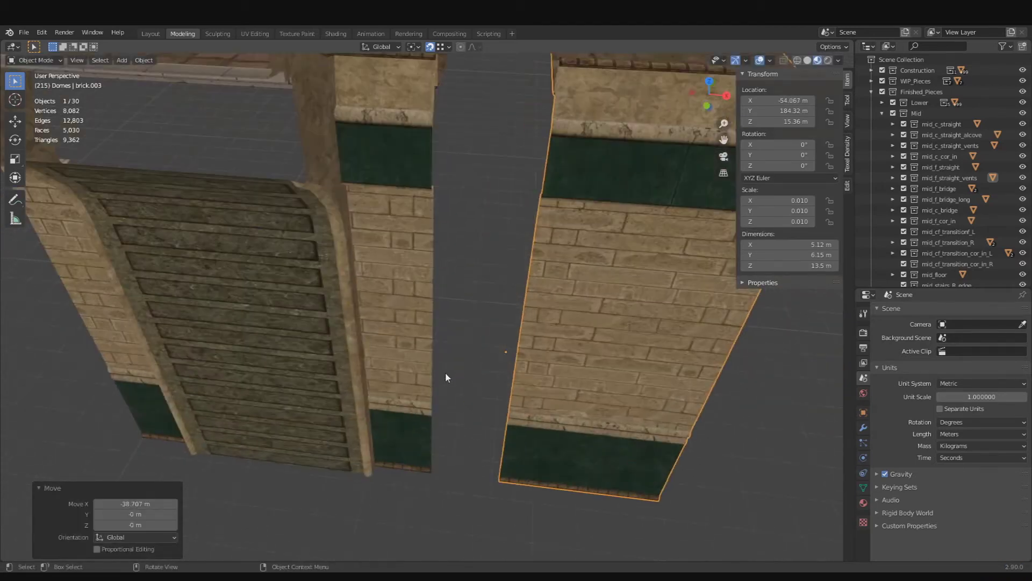
Set snapping to Increment and move the wall about -2.25 m along X, flush with the bridge piece.
{"action": "left_click", "coordinate": [445, 47]}
{"action": "left_click", "coordinate": [447, 76]}
{"action": "key", "text": "g"}
{"action": "key", "text": "x"}
{"action": "left_click", "coordinate": [510, 420]}
Examine the grid-snapped seam in Edit Mode, from the brick trim up to the upper green band.
{"action": "middle_click_drag", "start_coordinate": [487, 401], "coordinate": [495, 279], "text": "shift"}
{"action": "scroll", "coordinate": [495, 280], "scroll_direction": "up", "scroll_amount": 4}
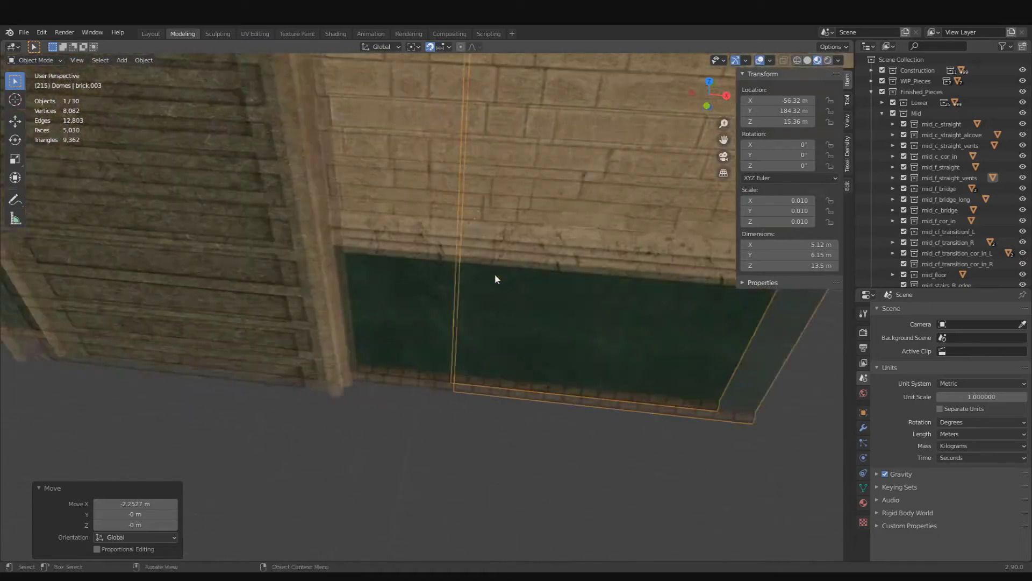
{"action": "scroll", "coordinate": [496, 279], "scroll_direction": "up", "scroll_amount": 2}
{"action": "middle_click_drag", "start_coordinate": [487, 369], "coordinate": [444, 290], "text": "shift"}
{"action": "key", "text": "Tab"}
{"action": "left_click_drag", "start_coordinate": [404, 346], "coordinate": [474, 390]}
{"action": "key", "text": "KP_Decimal"}
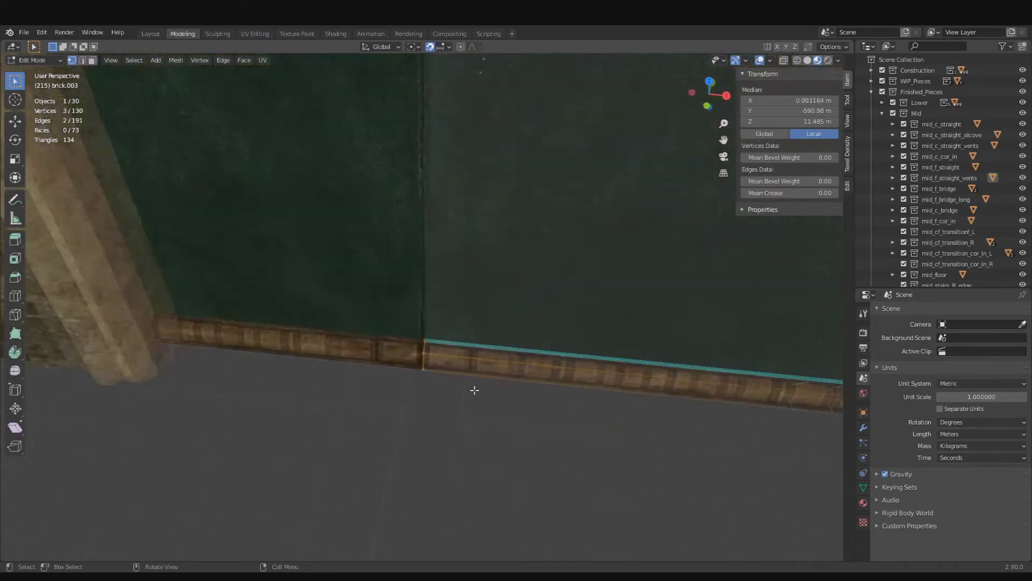
{"action": "middle_click_drag", "start_coordinate": [459, 357], "coordinate": [468, 309]}
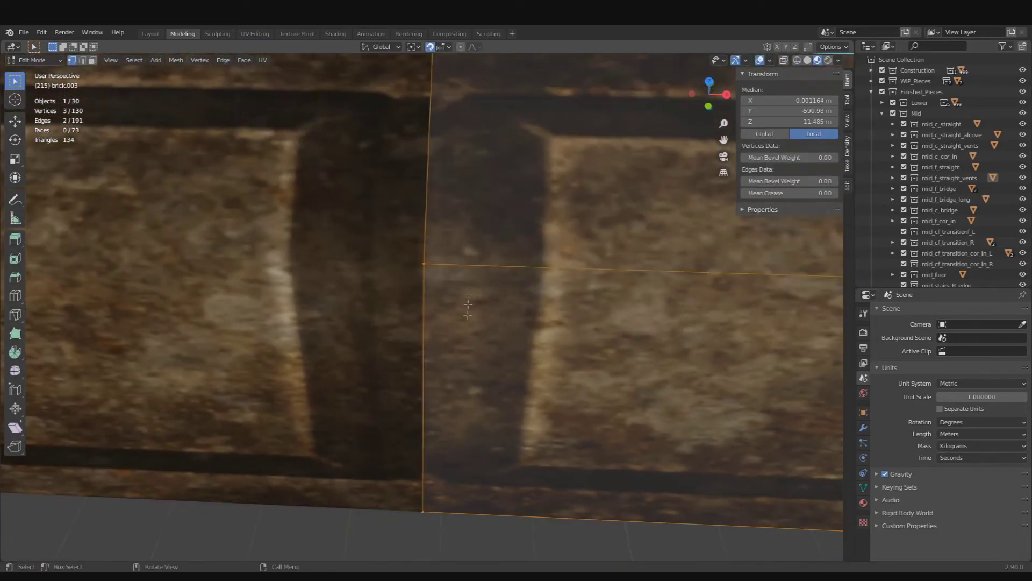
{"action": "scroll", "coordinate": [468, 305], "scroll_direction": "down", "scroll_amount": 7}
{"action": "middle_click_drag", "start_coordinate": [470, 59], "coordinate": [441, 341], "text": "shift"}
{"action": "scroll", "coordinate": [447, 269], "scroll_direction": "down", "scroll_amount": 5}
{"action": "middle_click_drag", "start_coordinate": [454, 209], "coordinate": [439, 339], "text": "shift"}
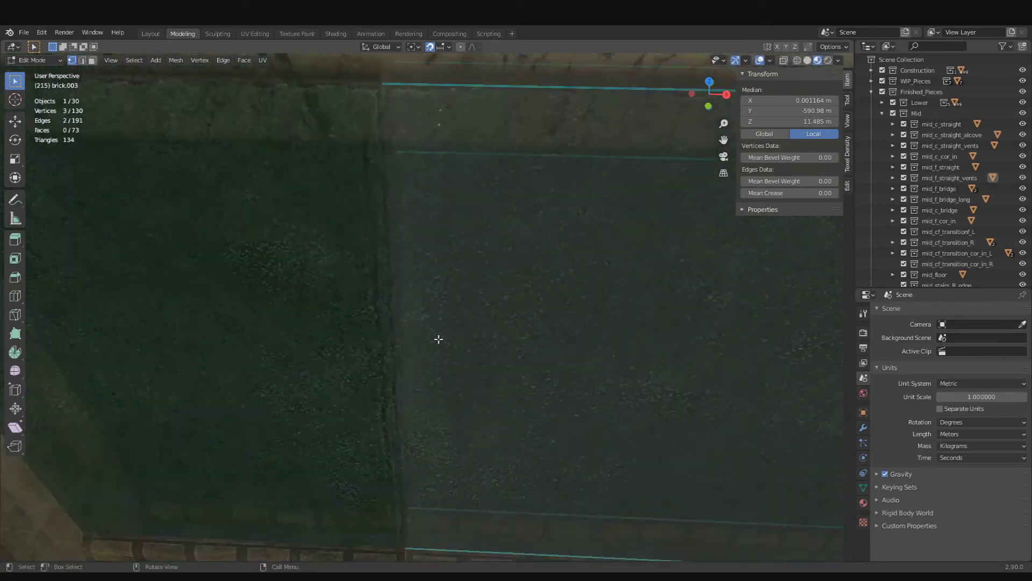
{"action": "scroll", "coordinate": [439, 339], "scroll_direction": "down", "scroll_amount": 4}
{"action": "scroll", "coordinate": [452, 355], "scroll_direction": "up", "scroll_amount": 5}
{"action": "scroll", "coordinate": [467, 378], "scroll_direction": "down", "scroll_amount": 4}
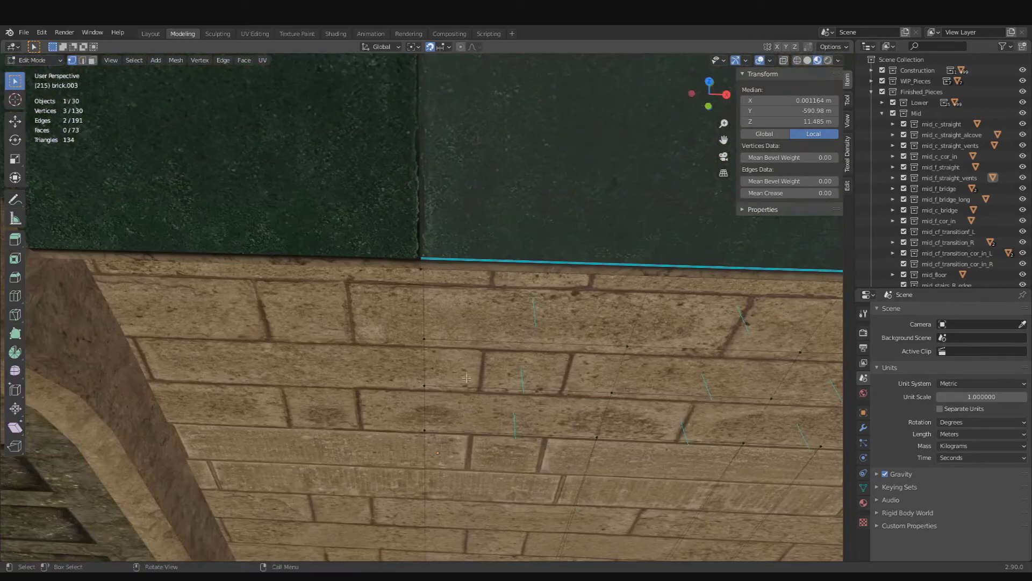
Return to Object Mode and move the wall 7.68 m along X, away from the bridge piece.
{"action": "key", "text": "Tab"}
{"action": "scroll", "coordinate": [469, 355], "scroll_direction": "down", "scroll_amount": 14}
{"action": "middle_click_drag", "start_coordinate": [466, 343], "coordinate": [457, 338], "text": "shift"}
{"action": "key", "text": "g"}
{"action": "key", "text": "x"}
{"action": "left_click", "coordinate": [554, 352]}
{"action": "middle_click_drag", "start_coordinate": [584, 380], "coordinate": [470, 357], "text": "shift"}
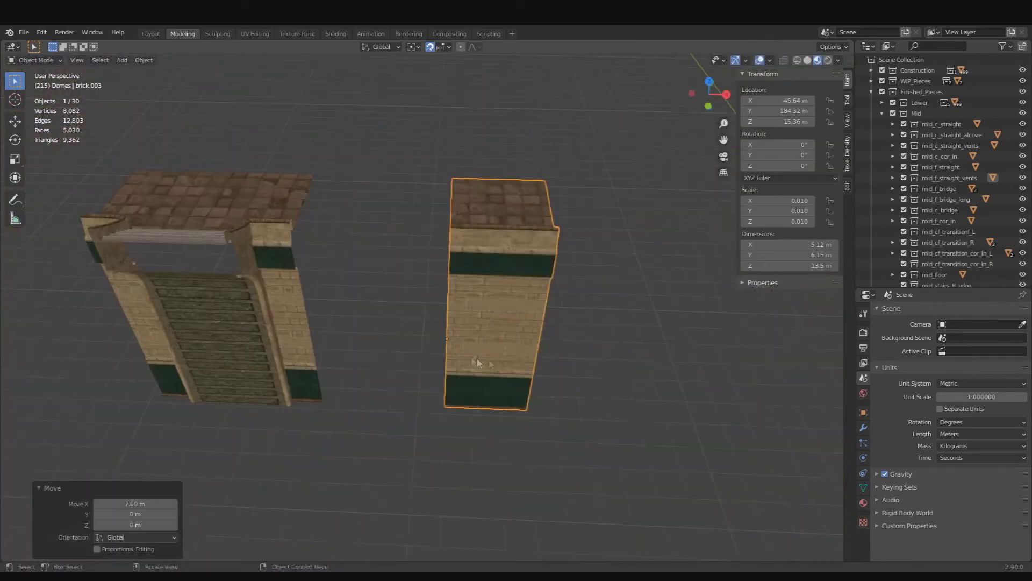
In Edit Mode, offset the whole wall mesh from its origin, about -0.79 m along Z and freely along X.
{"action": "key", "text": "Tab"}
{"action": "key", "text": "g"}
{"action": "key", "text": "z"}
{"action": "left_click", "coordinate": [431, 180]}
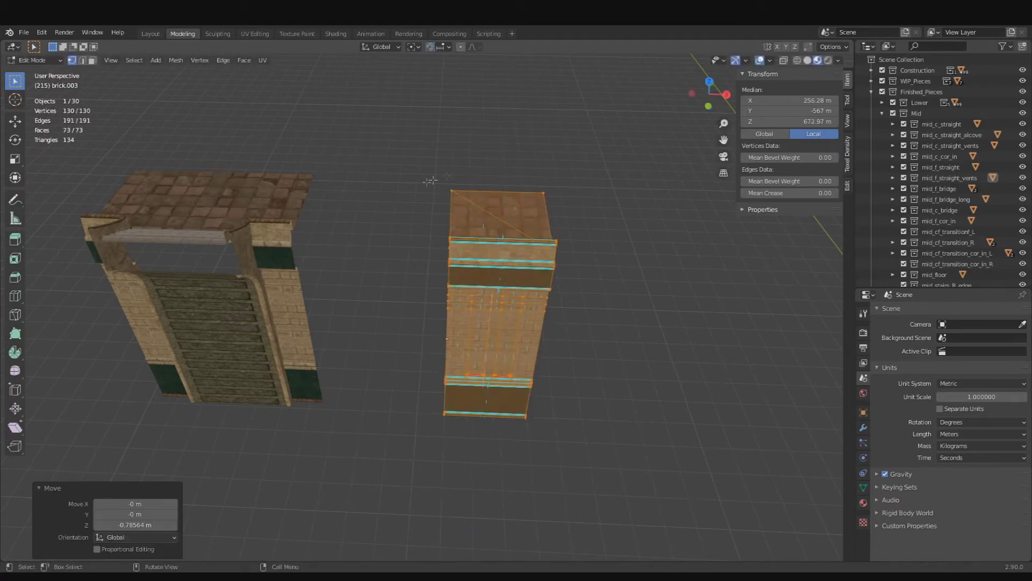
{"action": "key", "text": "g"}
{"action": "key", "text": "x"}
{"action": "left_click", "coordinate": [465, 187]}
Return to Object Mode and move the offset wall -10.24 m along X toward the bridge piece with increment snapping.
{"action": "key", "text": "Tab"}
{"action": "key", "text": "g"}
{"action": "key", "text": "x"}
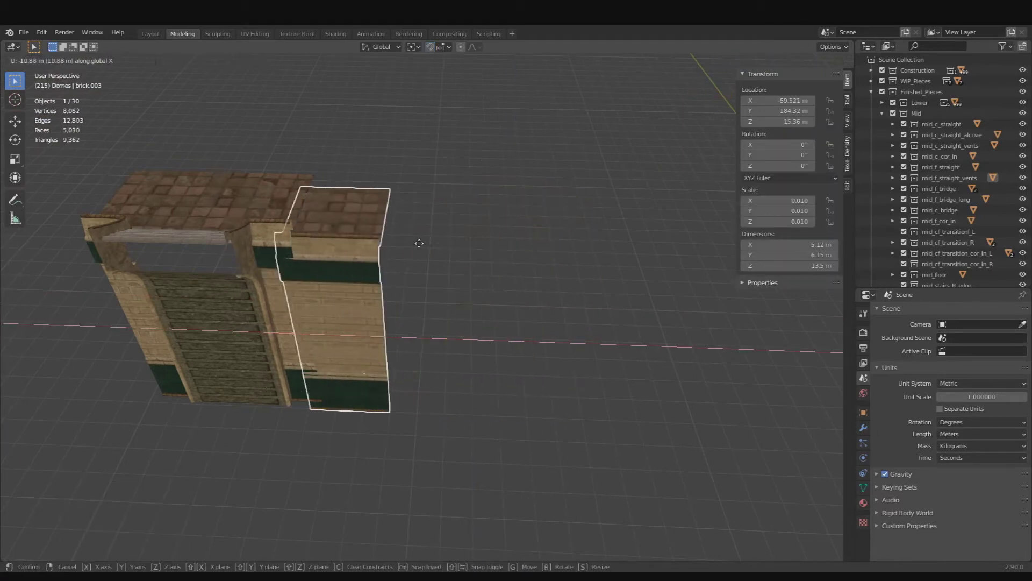
{"action": "right_click", "coordinate": [439, 226]}
{"action": "key", "text": "g"}
{"action": "key", "text": "x"}
{"action": "left_click", "coordinate": [378, 172]}
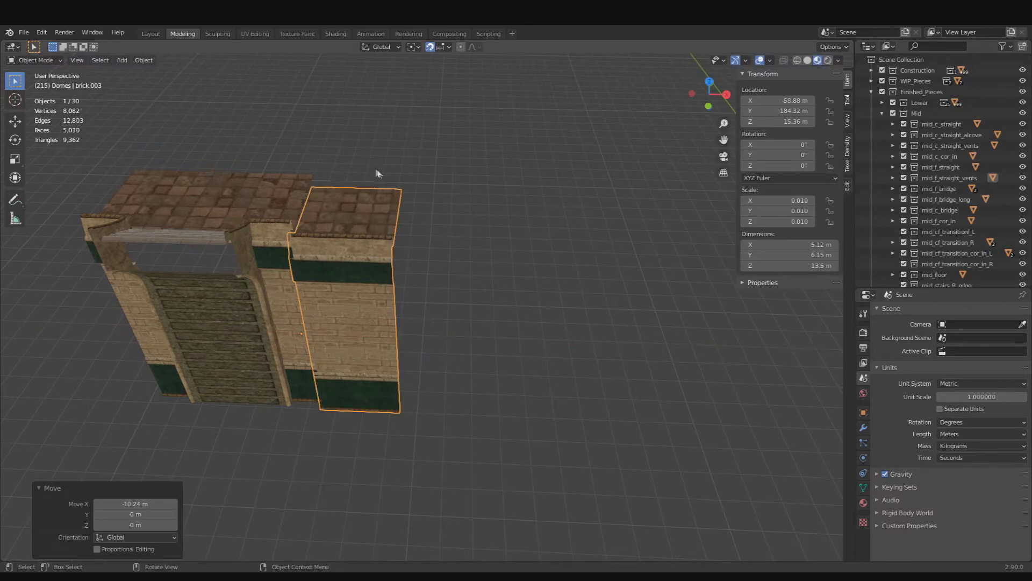
Try to align the wall's height along Z, then move it 2.56 m along X, clear of the bridge piece.
{"action": "middle_click_drag", "start_coordinate": [452, 298], "coordinate": [447, 237]}
{"action": "key", "text": "g"}
{"action": "key", "text": "z"}
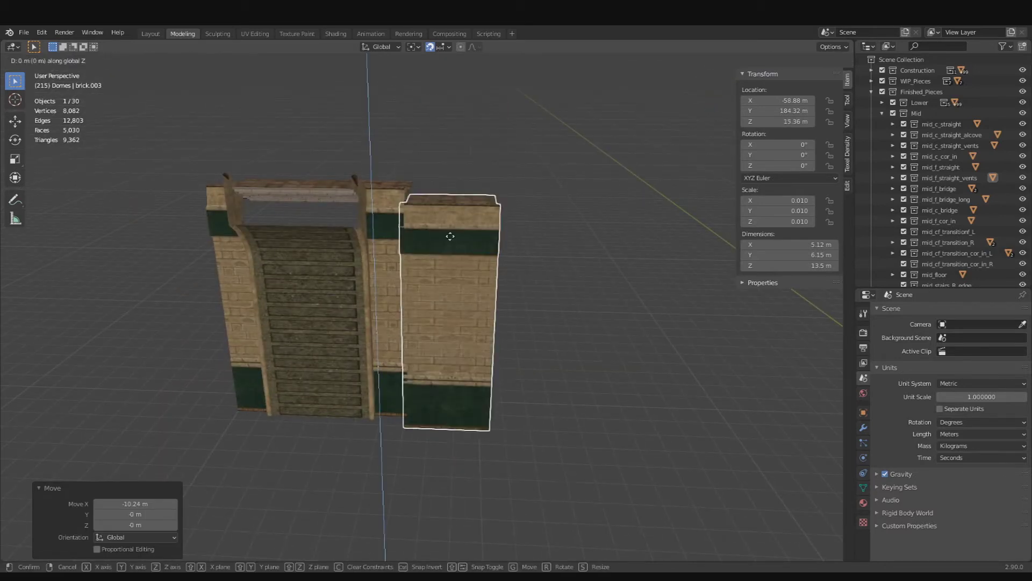
{"action": "left_click", "coordinate": [511, 243]}
{"action": "key", "text": "x"}
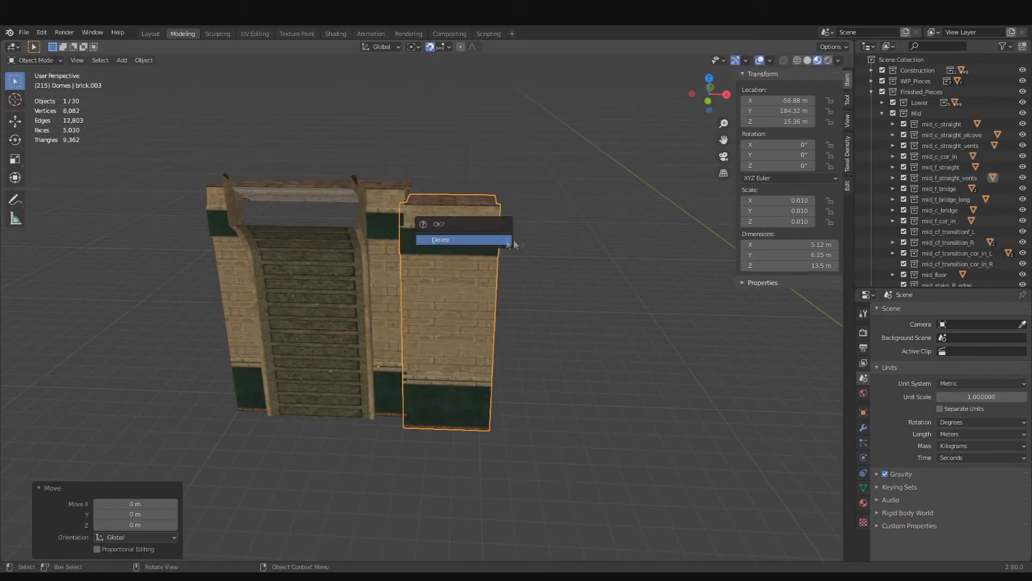
Check the snapping options, return to Object Mode and re-centre the offset wall's origin on its geometry.
{"action": "key", "text": "Tab"}
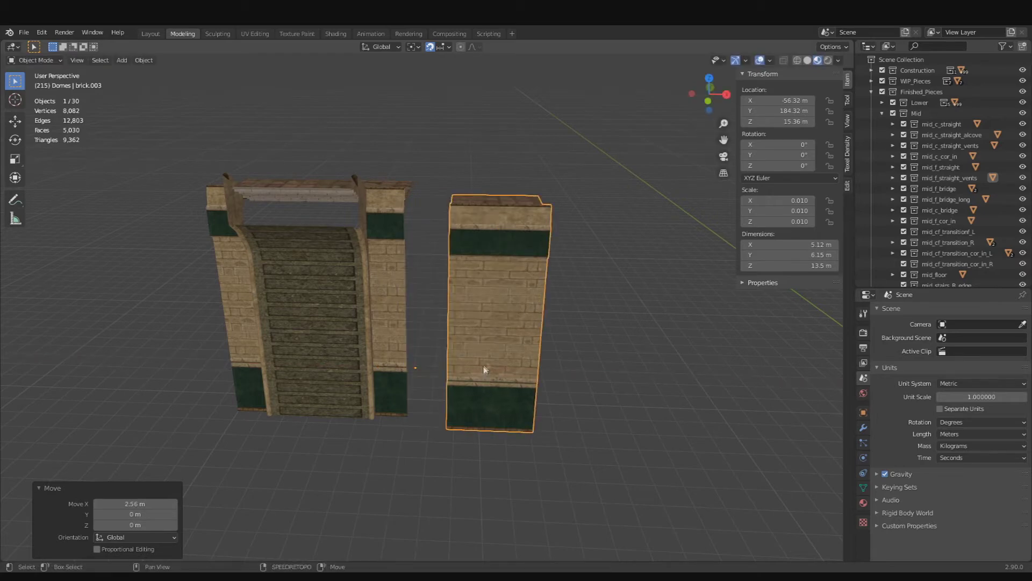
{"action": "scroll", "coordinate": [491, 312], "scroll_direction": "up", "scroll_amount": 8}
{"action": "middle_click_drag", "start_coordinate": [490, 305], "coordinate": [453, 71]}
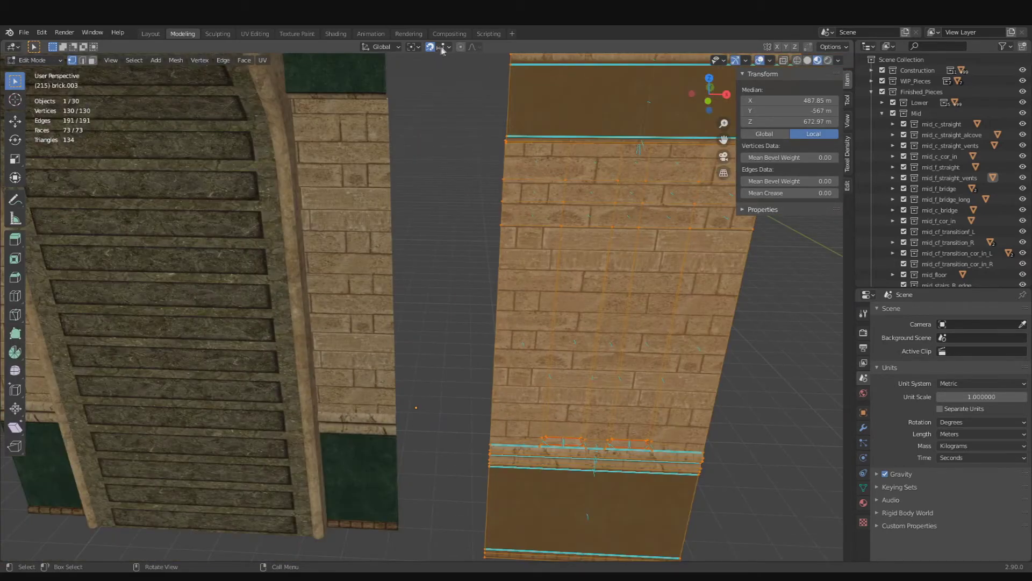
{"action": "left_click", "coordinate": [442, 50]}
{"action": "left_click", "coordinate": [444, 88]}
{"action": "key", "text": "Tab"}
{"action": "right_click", "coordinate": [535, 295]}
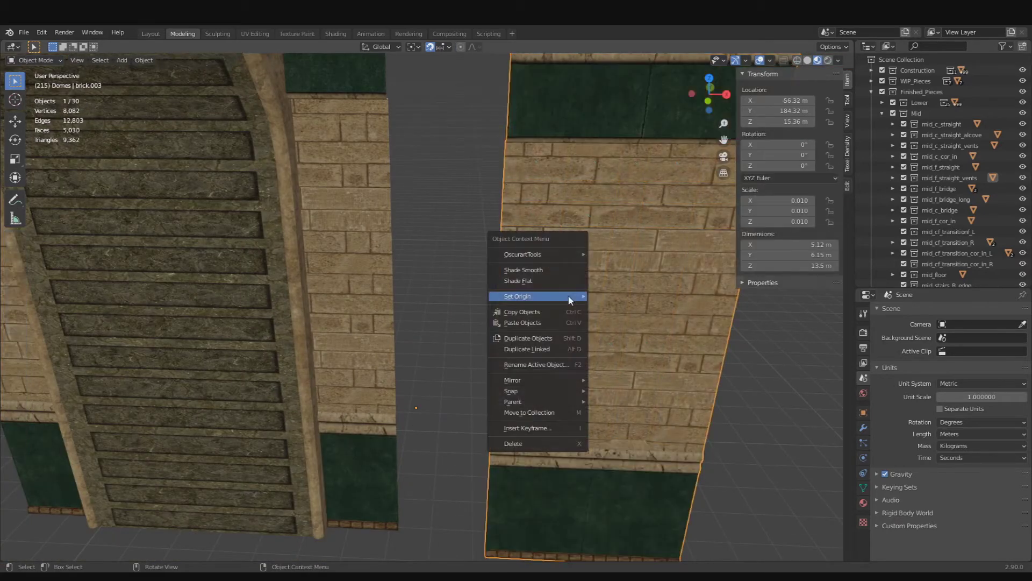
{"action": "mouse_move", "coordinate": [537, 295]}
{"action": "left_click", "coordinate": [645, 316]}
{"action": "middle_click_drag", "start_coordinate": [648, 322], "coordinate": [568, 339]}
Enter Edit Mode on the wall, set snapping to Vertex and try a vertex-snapped move of the mesh from the side.
{"action": "key", "text": "Tab"}
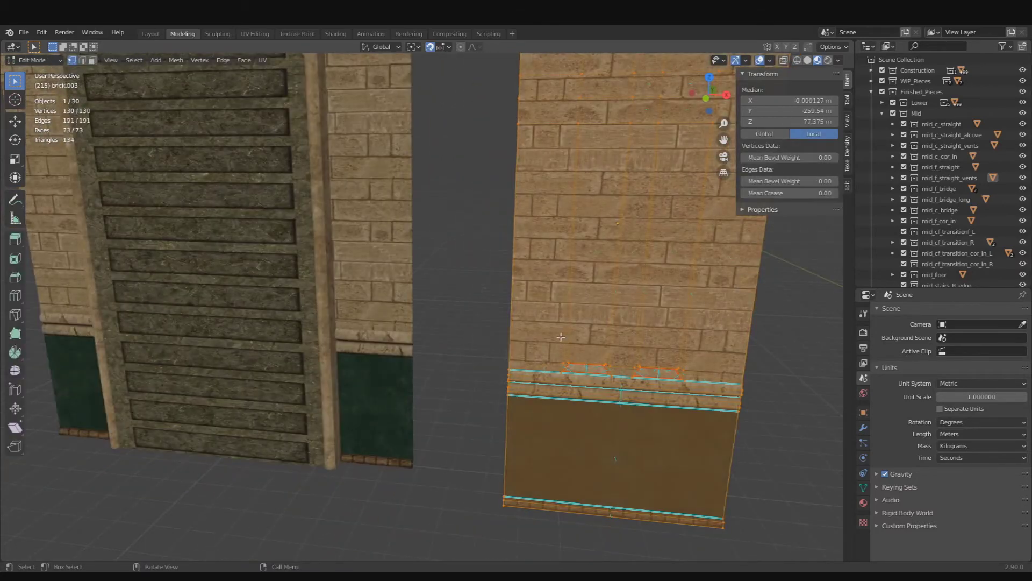
{"action": "left_click", "coordinate": [442, 47]}
{"action": "left_click", "coordinate": [430, 79]}
{"action": "scroll", "coordinate": [511, 438], "scroll_direction": "down", "scroll_amount": 10}
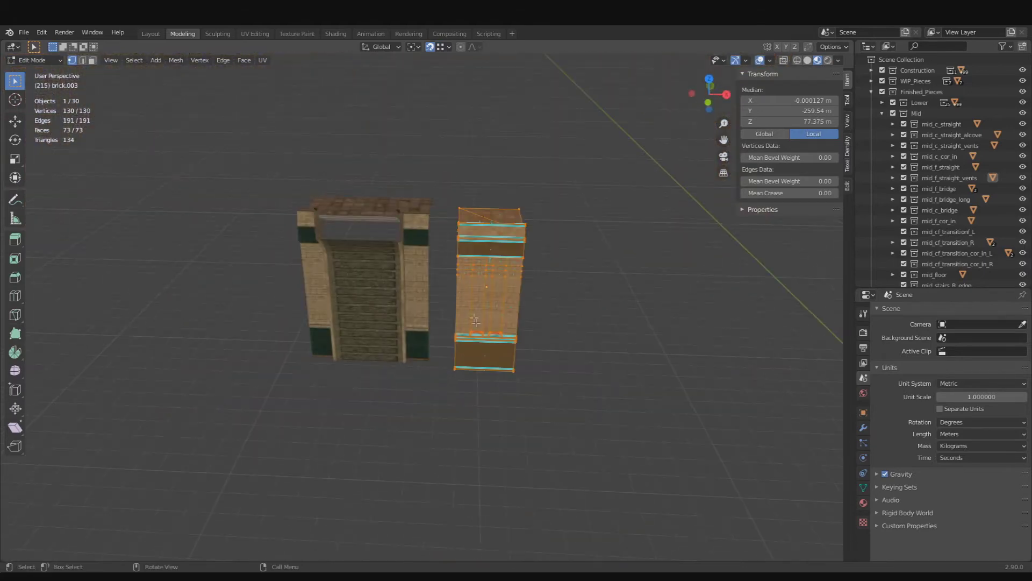
{"action": "middle_click_drag", "start_coordinate": [475, 320], "coordinate": [371, 304]}
{"action": "scroll", "coordinate": [371, 304], "scroll_direction": "up", "scroll_amount": 7}
{"action": "key", "text": "g"}
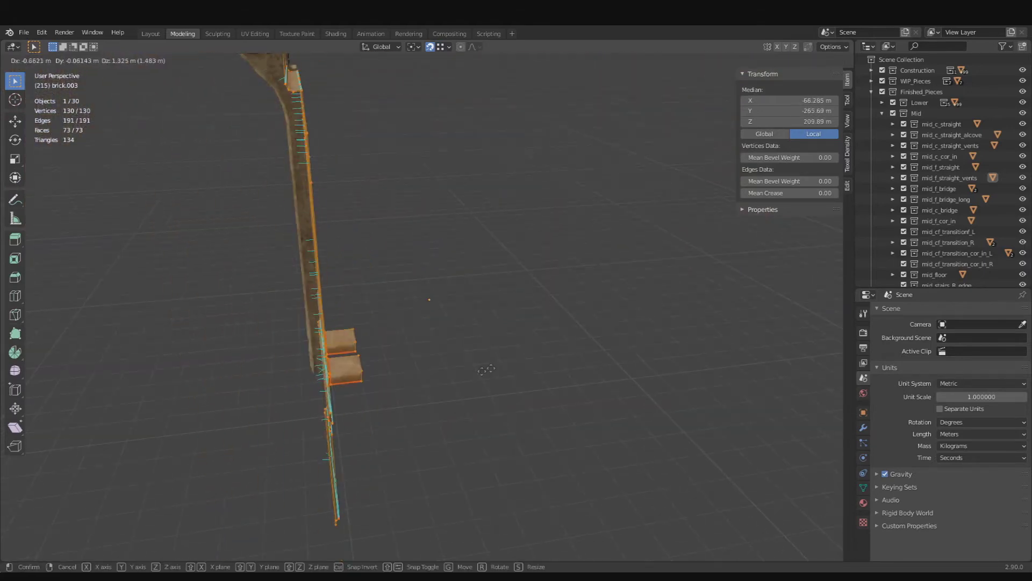
{"action": "left_click", "coordinate": [484, 371]}
Move the wall mesh against the bridge piece and vertex-snap its lower corner onto the bridge piece's lower corner.
{"action": "scroll", "coordinate": [483, 355], "scroll_direction": "up", "scroll_amount": 8}
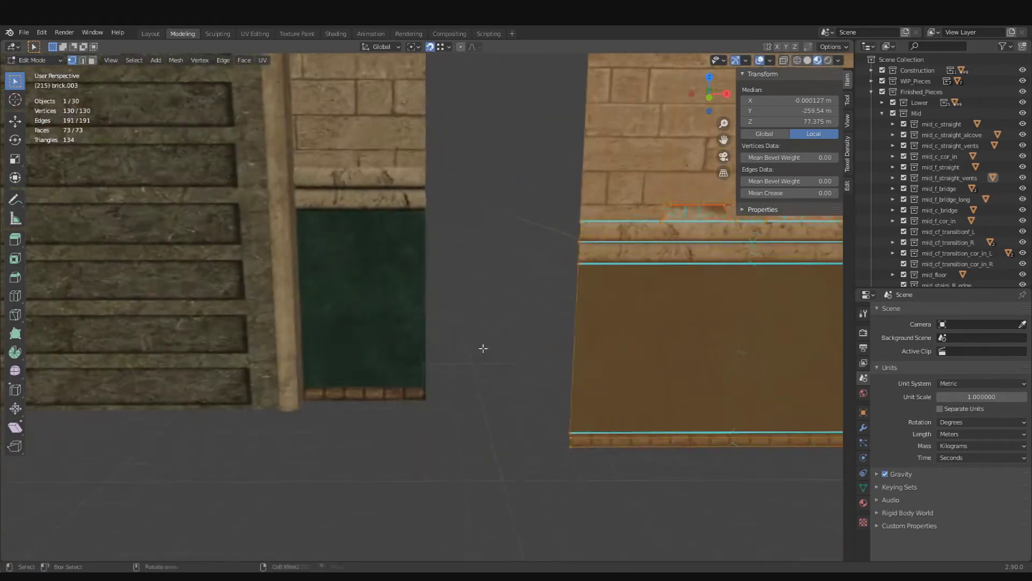
{"action": "middle_click_drag", "start_coordinate": [483, 348], "coordinate": [399, 463]}
{"action": "key", "text": "g"}
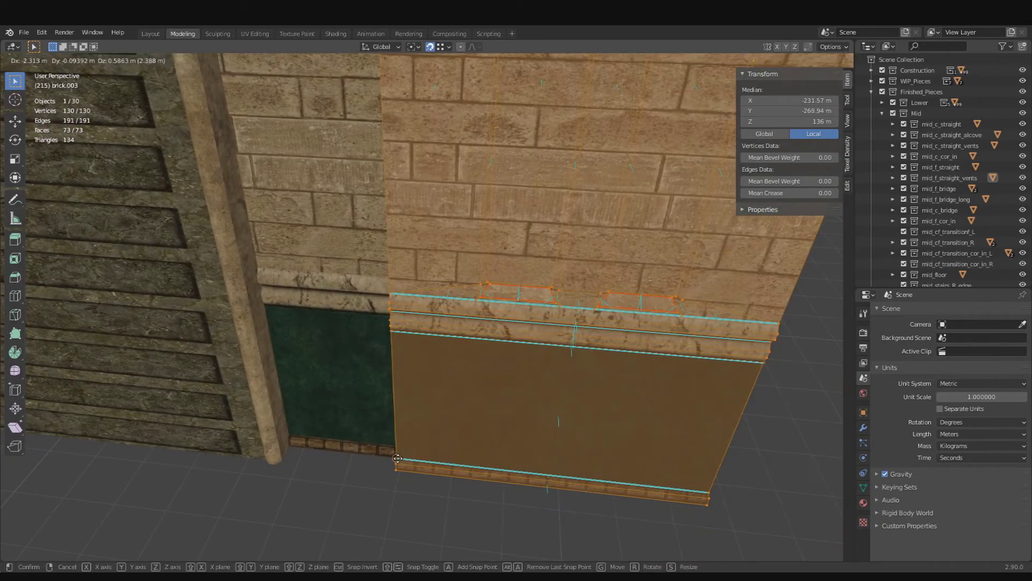
{"action": "left_click", "coordinate": [399, 458]}
{"action": "key", "text": "g"}
{"action": "key", "text": "z"}
{"action": "left_click", "coordinate": [399, 458]}
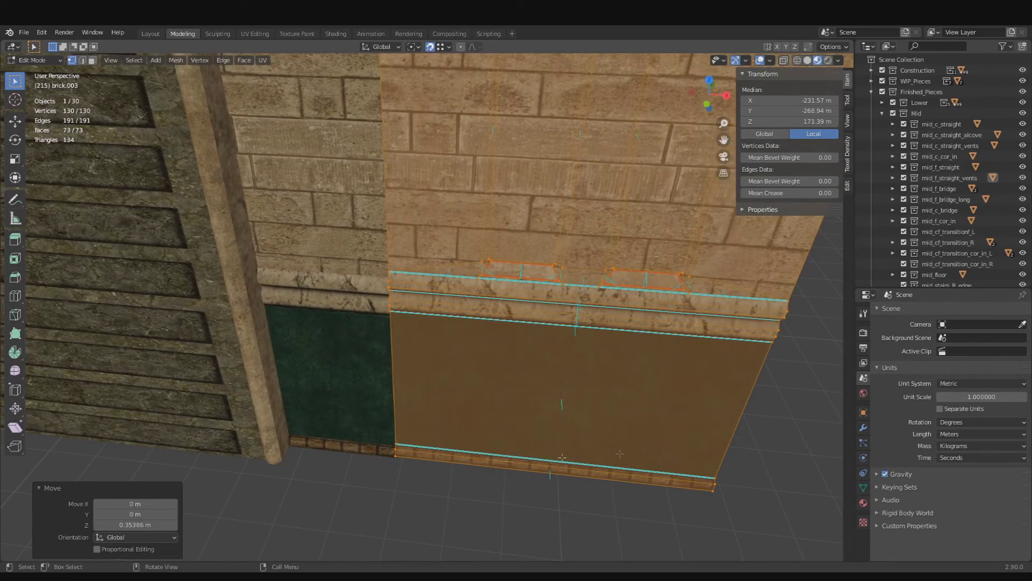
{"action": "key", "text": "g"}
{"action": "left_click", "coordinate": [409, 446]}
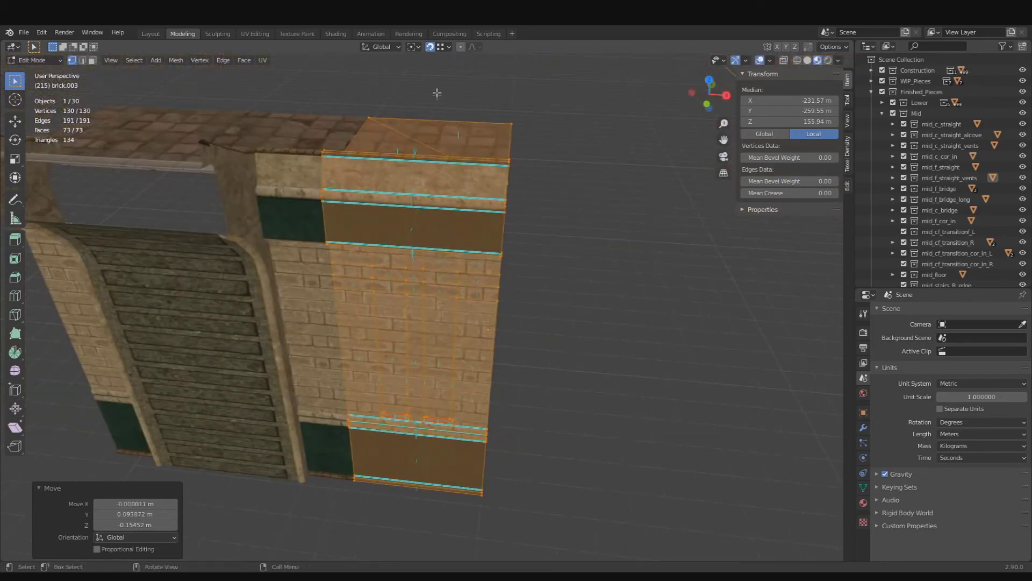
Check the joined seam, return to Object Mode, set snapping to Increment and try moving the wall along X.
{"action": "left_click", "coordinate": [448, 47]}
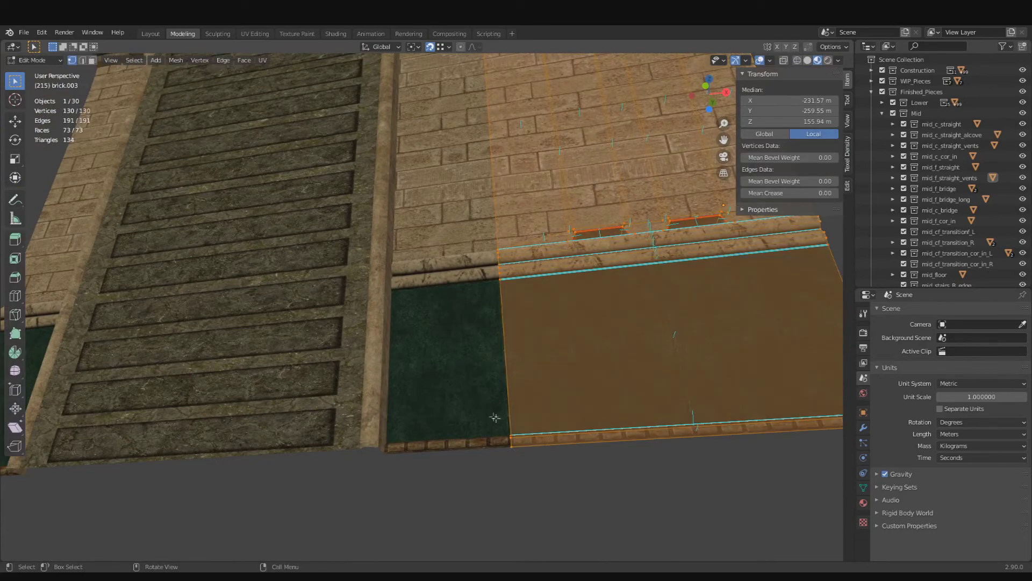
{"action": "key", "text": "KP_Decimal"}
{"action": "middle_click_drag", "start_coordinate": [560, 461], "coordinate": [359, 382]}
{"action": "key", "text": "Tab"}
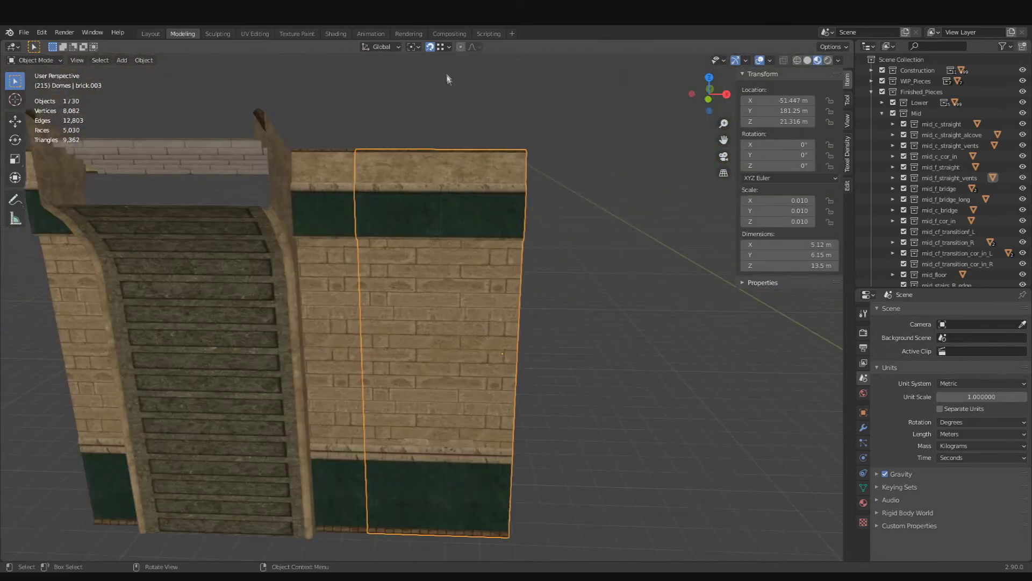
{"action": "left_click", "coordinate": [441, 46]}
{"action": "left_click", "coordinate": [425, 91]}
{"action": "key", "text": "g"}
{"action": "key", "text": "x"}
{"action": "left_click", "coordinate": [593, 280]}
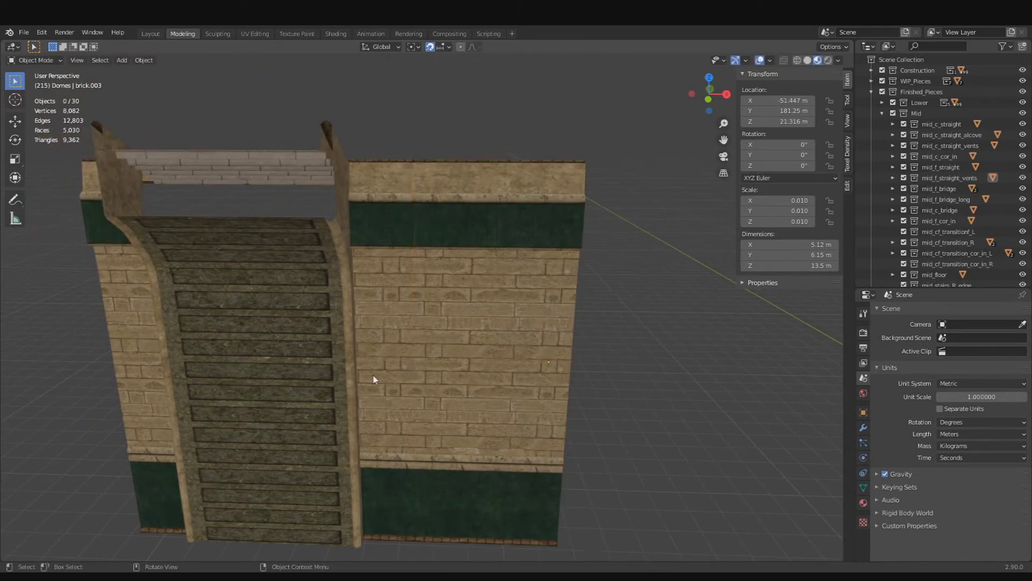
Try moving the wall about 0.25 m along X away from the bridge piece, inspect the gap and undo the move.
{"action": "left_click", "coordinate": [373, 376]}
{"action": "left_click", "coordinate": [488, 375]}
{"action": "key", "text": "g"}
{"action": "key", "text": "x"}
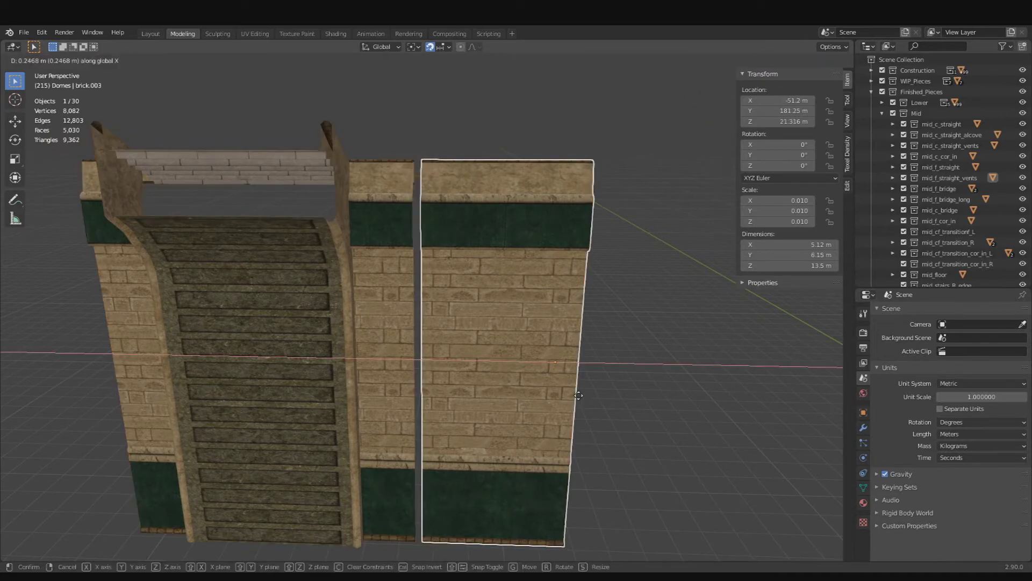
{"action": "left_click", "coordinate": [586, 395]}
{"action": "middle_click_drag", "start_coordinate": [586, 397], "coordinate": [458, 263]}
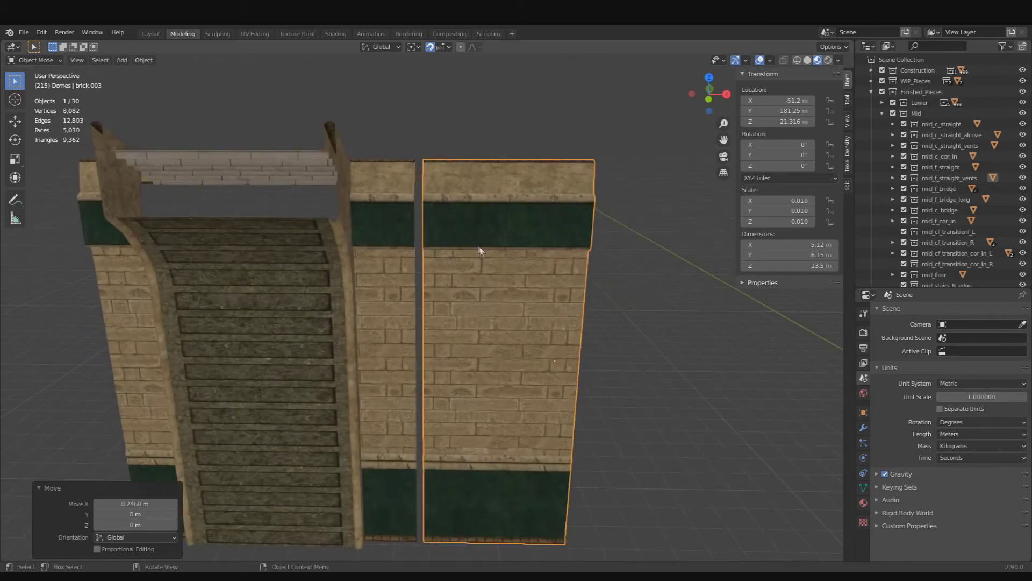
{"action": "middle_click_drag", "start_coordinate": [518, 299], "coordinate": [358, 333]}
{"action": "key", "text": "ctrl+z"}
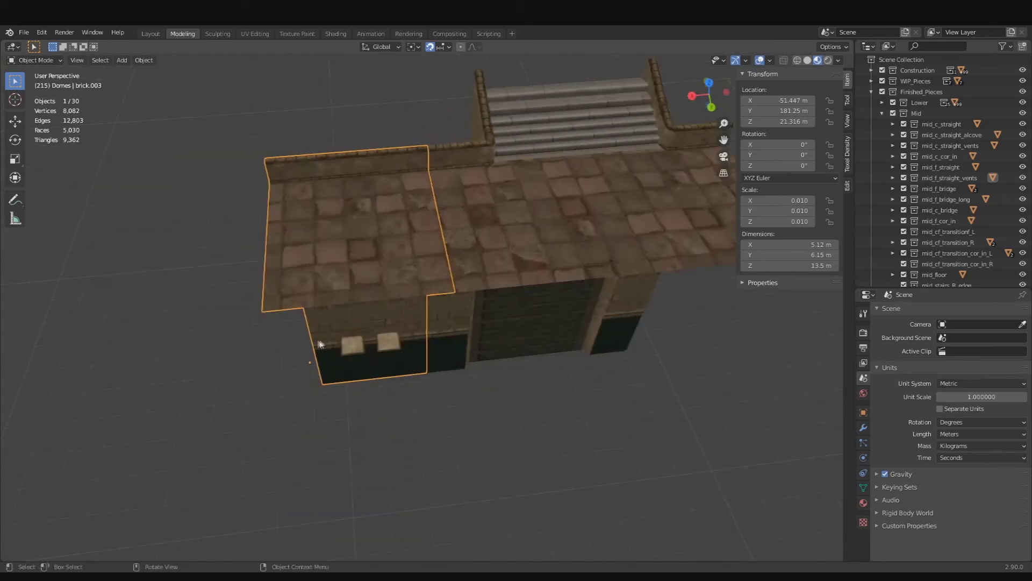
Examine the wall's corners and its seam with the bridge piece from the front and back.
{"action": "key", "text": "Tab"}
{"action": "left_click", "coordinate": [456, 292]}
{"action": "middle_click_drag", "start_coordinate": [396, 364], "coordinate": [378, 332]}
{"action": "key", "text": "Tab"}
{"action": "middle_click_drag", "start_coordinate": [629, 339], "coordinate": [562, 332]}
{"action": "left_click", "coordinate": [482, 325]}
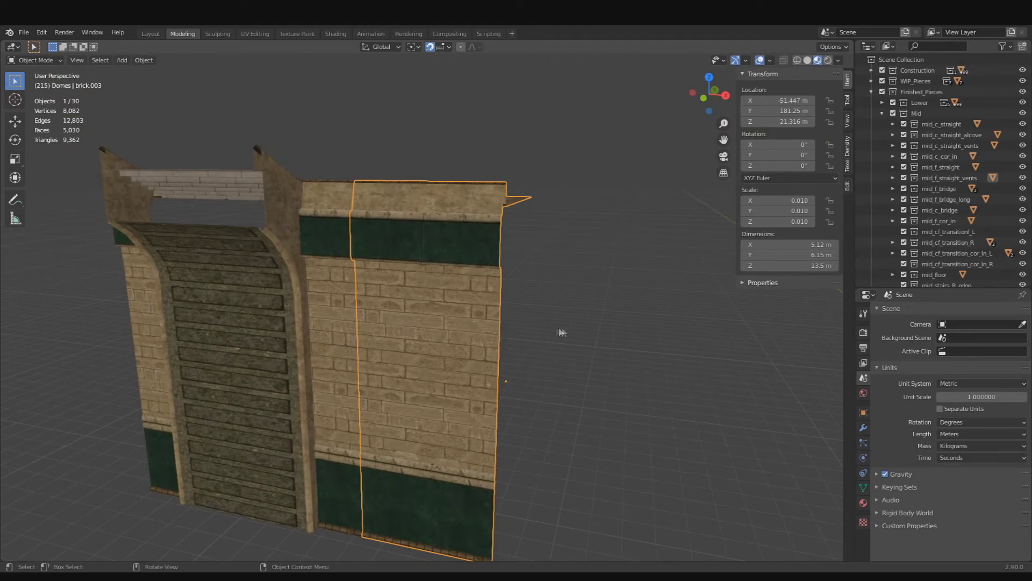
{"action": "mouse_move", "coordinate": [481, 355]}
{"action": "middle_mouse_down"}
{"action": "mouse_move", "coordinate": [559, 362]}
{"action": "mouse_move", "coordinate": [512, 296]}
{"action": "mouse_move", "coordinate": [539, 304]}
{"action": "mouse_move", "coordinate": [492, 348]}
{"action": "middle_mouse_up"}
{"action": "right_click", "coordinate": [167, 290], "text": "shift"}
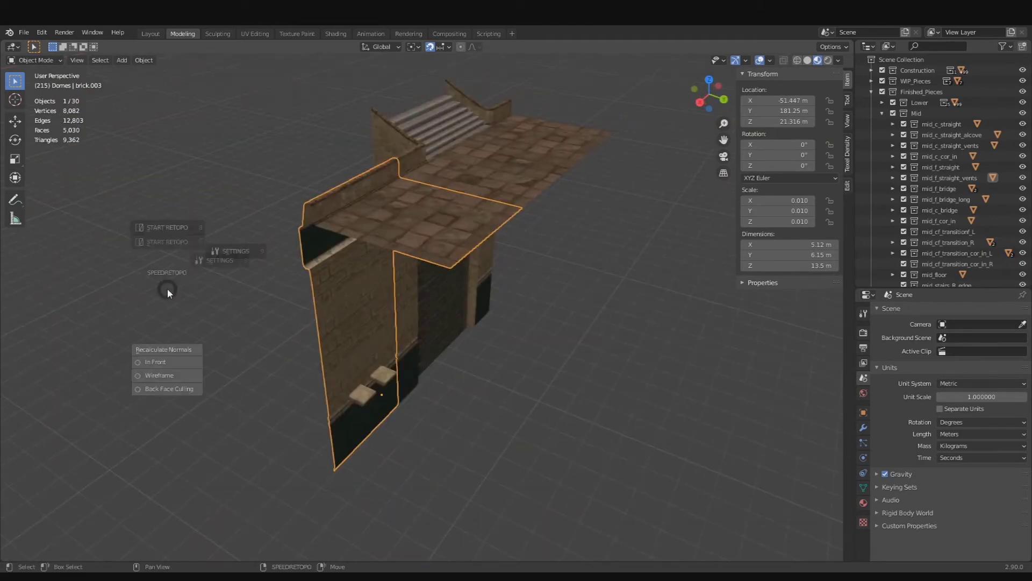
{"action": "key", "text": "Escape"}
{"action": "left_click", "coordinate": [618, 364]}
Place the 3D cursor in top view at the floor's outer edge where the wall and bridge piece meet.
{"action": "middle_click_drag", "start_coordinate": [139, 261], "coordinate": [389, 299]}
{"action": "right_click", "coordinate": [259, 282], "text": "shift"}
{"action": "right_click_drag", "start_coordinate": [368, 193], "coordinate": [329, 268], "text": "shift"}
{"action": "middle_click_drag", "start_coordinate": [284, 334], "coordinate": [252, 353]}
{"action": "scroll", "coordinate": [343, 335], "scroll_direction": "down", "scroll_amount": 4}
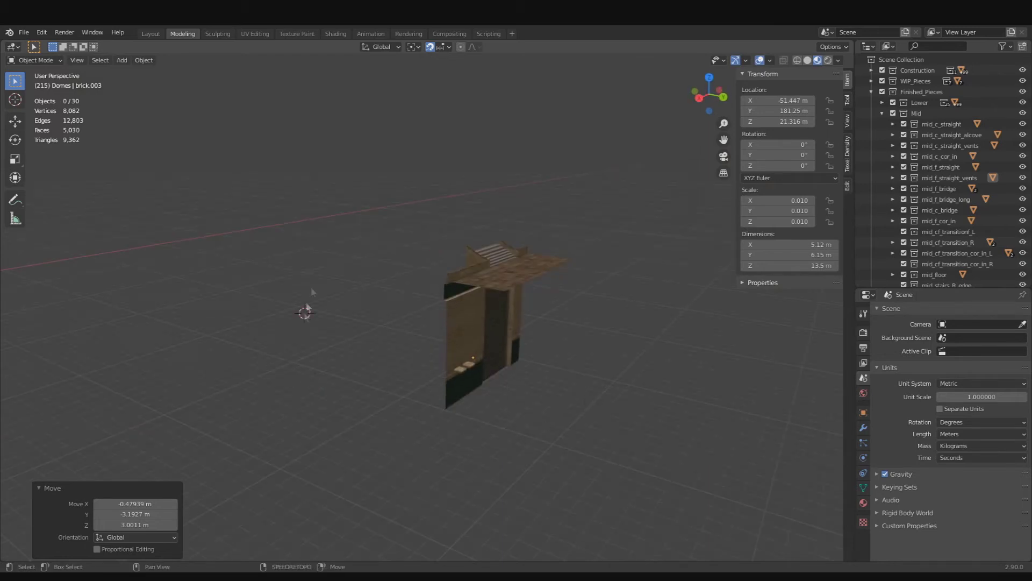
{"action": "middle_click_drag", "start_coordinate": [350, 324], "coordinate": [458, 375]}
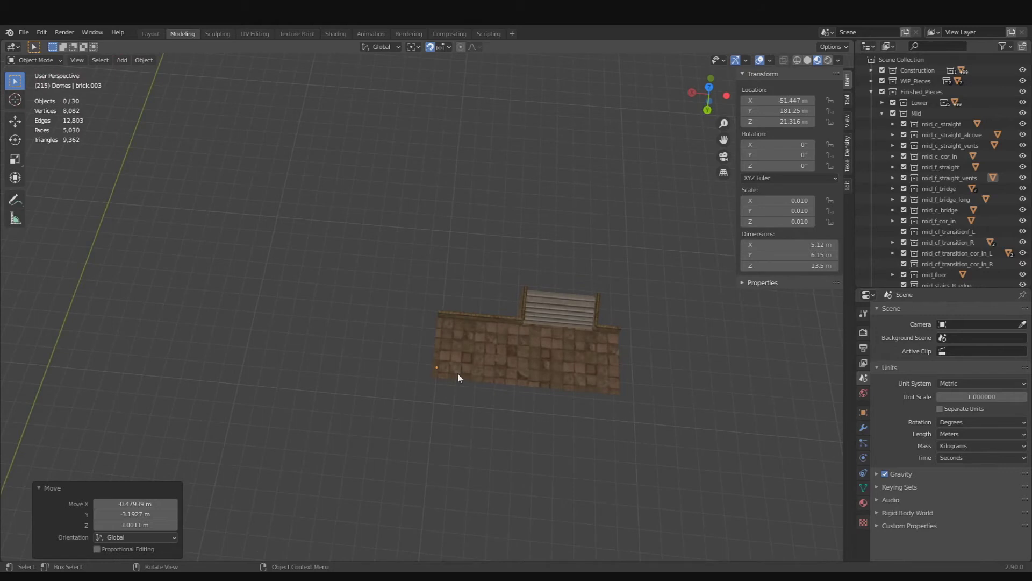
{"action": "key", "text": "KP_7"}
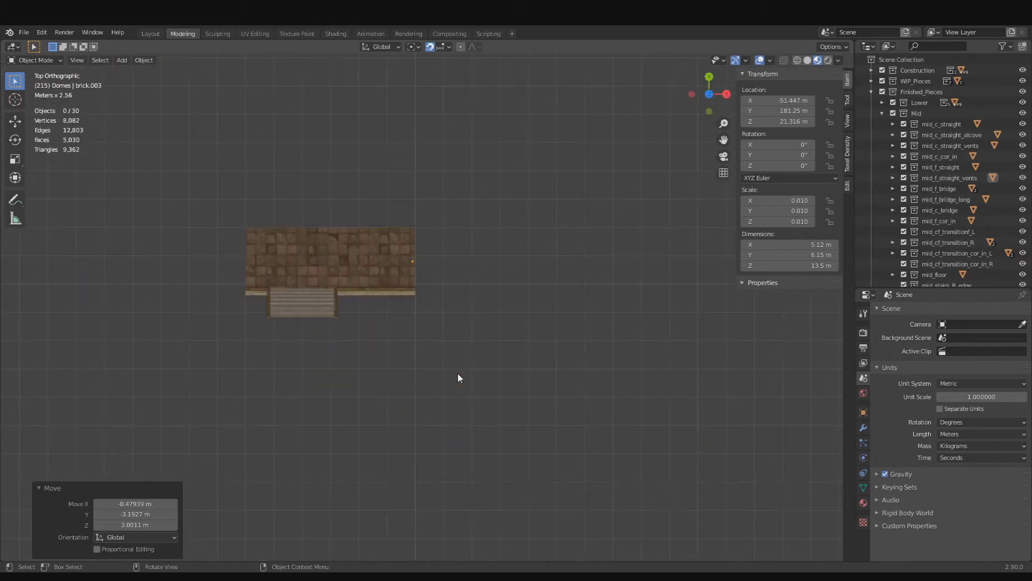
{"action": "right_click", "coordinate": [359, 228], "text": "shift"}
Enter Edit Mode on the wall and select the floor's outer corner vertex at the seam with the bridge piece.
{"action": "key", "text": "Tab"}
{"action": "key", "text": "Tab"}
{"action": "key", "text": "Tab"}
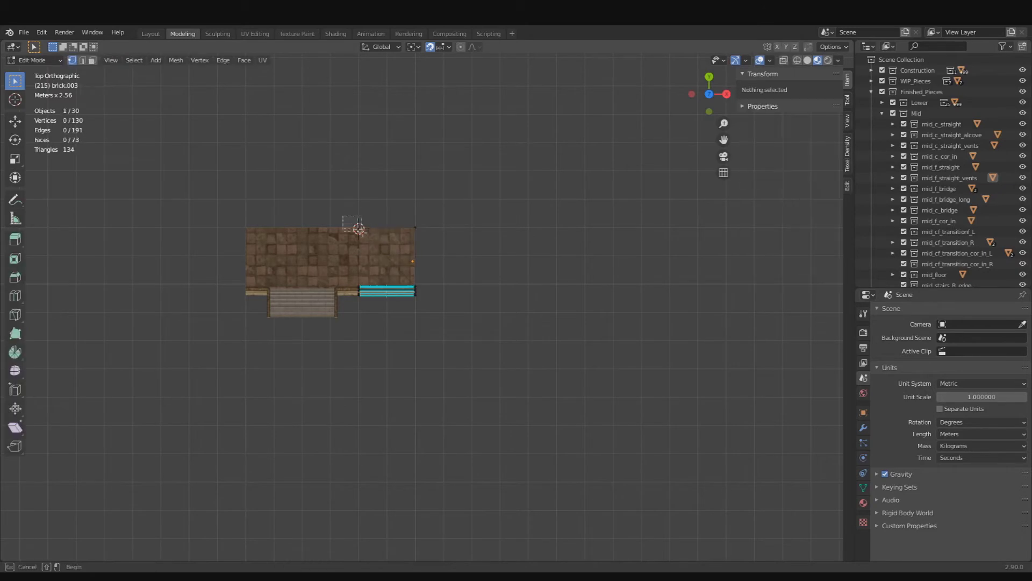
{"action": "key", "text": "KP_Decimal"}
{"action": "scroll", "coordinate": [434, 296], "scroll_direction": "up", "scroll_amount": 17}
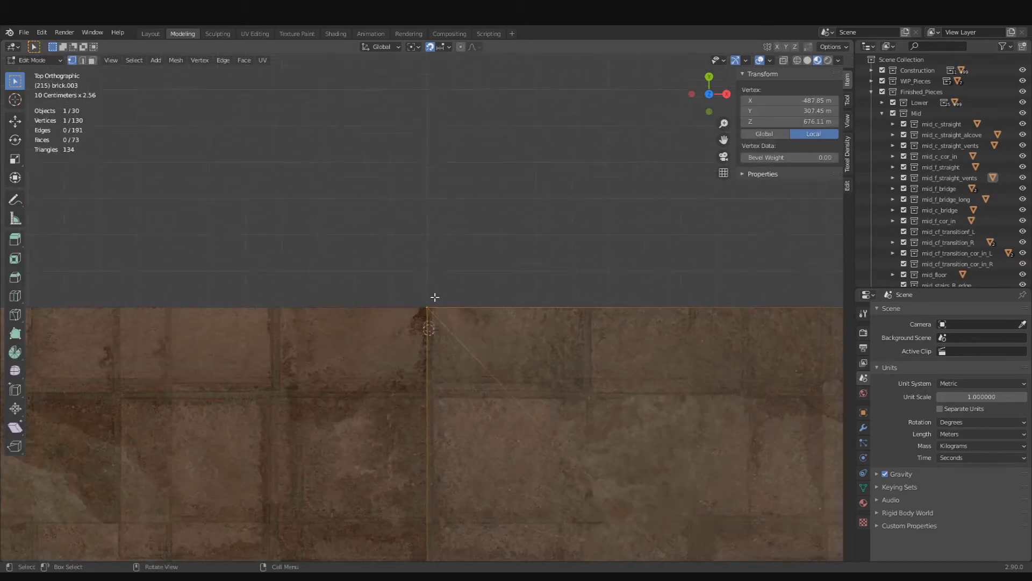
{"action": "scroll", "coordinate": [436, 276], "scroll_direction": "down", "scroll_amount": 10}
{"action": "key", "text": "Tab"}
{"action": "middle_click_drag", "start_coordinate": [438, 281], "coordinate": [379, 270]}
{"action": "key", "text": "alt+a"}
{"action": "left_click", "coordinate": [499, 363]}
{"action": "key", "text": "Tab"}
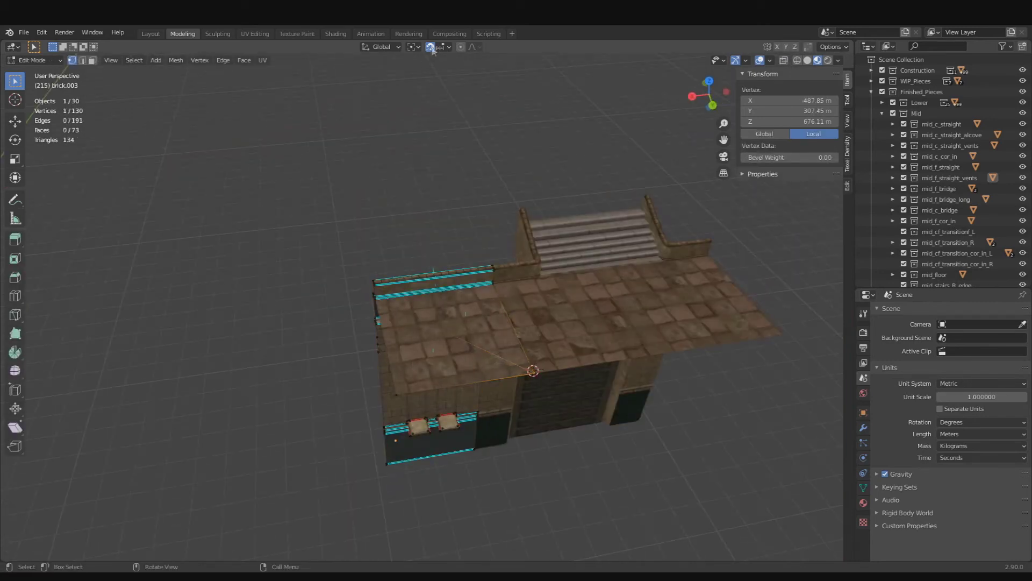
Lower the selected corner vertex 12.717 m along Z to the wall's base level and snap the 3D cursor to it.
{"action": "middle_click_drag", "start_coordinate": [526, 382], "coordinate": [488, 309], "text": "shift"}
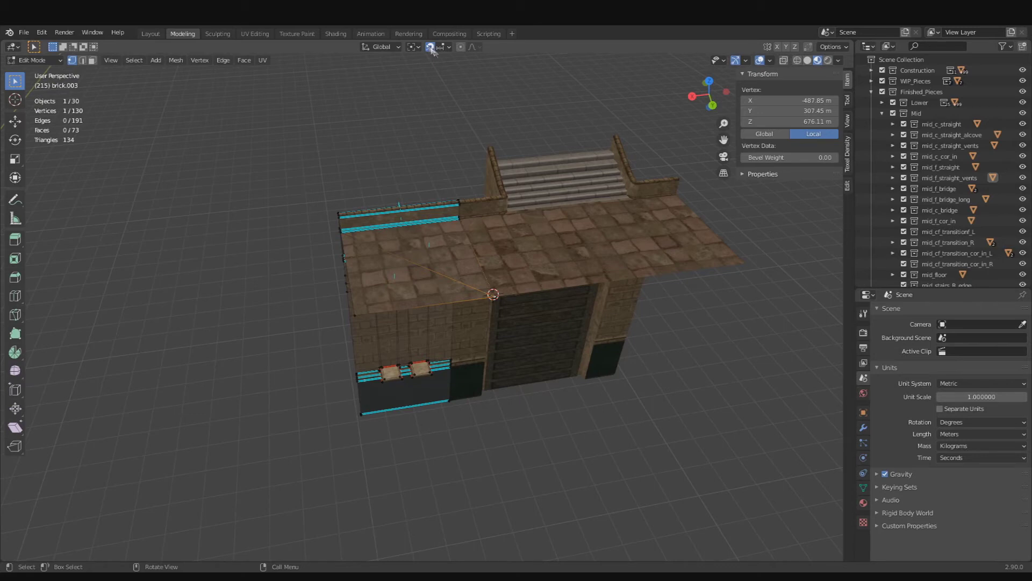
{"action": "middle_click_drag", "start_coordinate": [502, 317], "coordinate": [624, 256]}
{"action": "key", "text": "g"}
{"action": "key", "text": "z"}
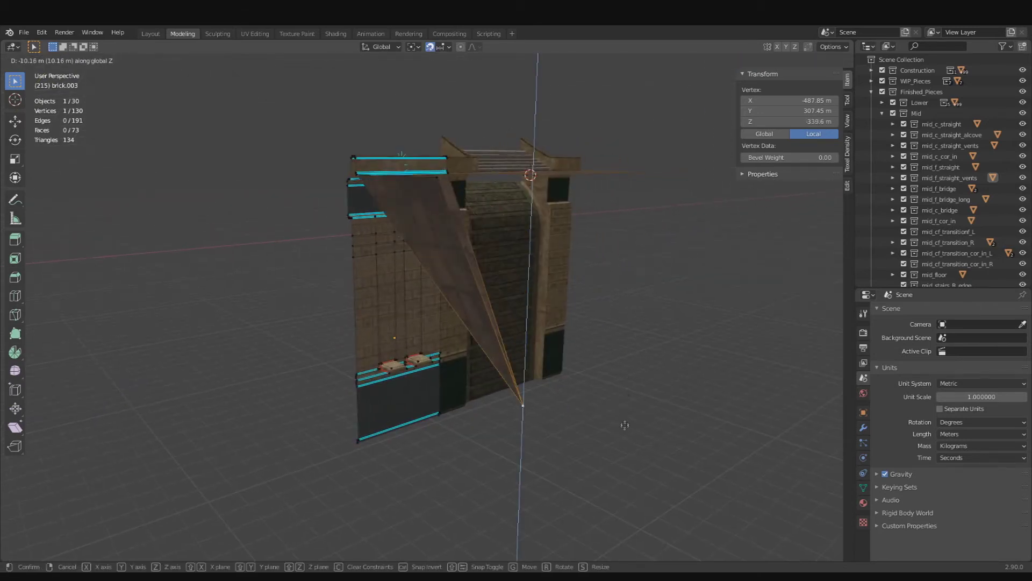
{"action": "left_click", "coordinate": [560, 447]}
{"action": "middle_click_drag", "start_coordinate": [560, 447], "coordinate": [365, 461]}
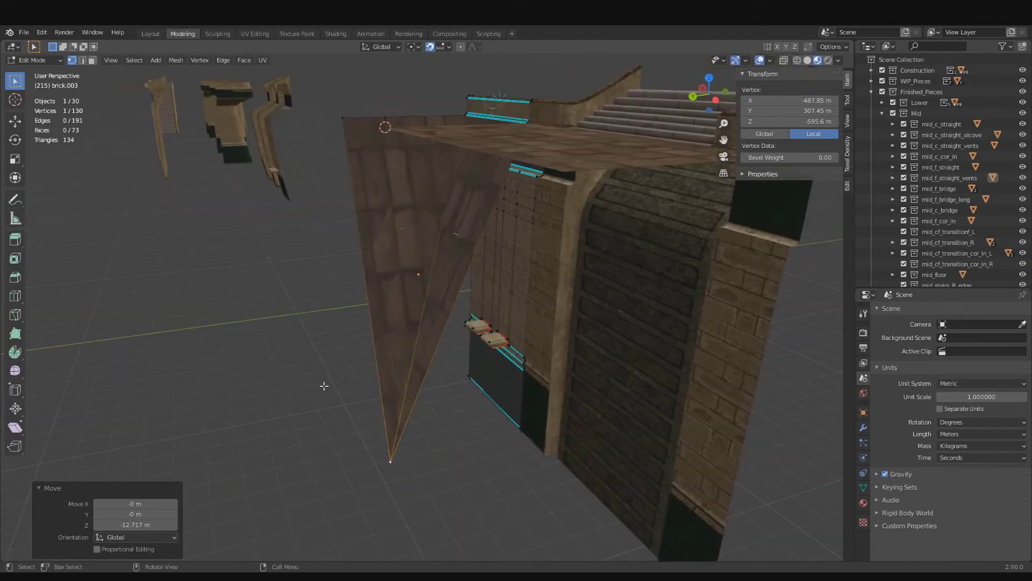
{"action": "key", "text": "shift+s"}
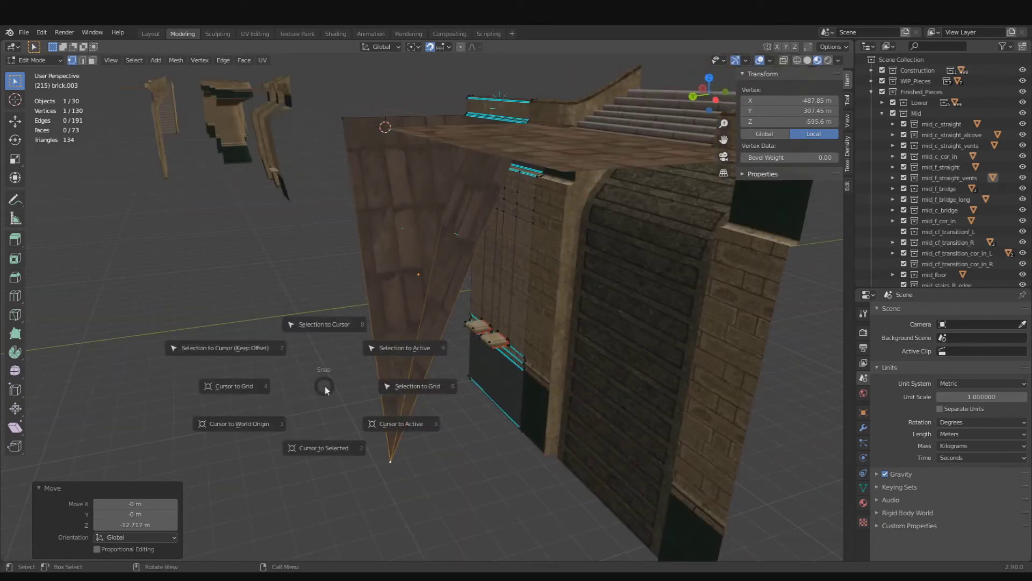
{"action": "left_click", "coordinate": [323, 448]}
{"action": "middle_click_drag", "start_coordinate": [412, 442], "coordinate": [540, 420]}
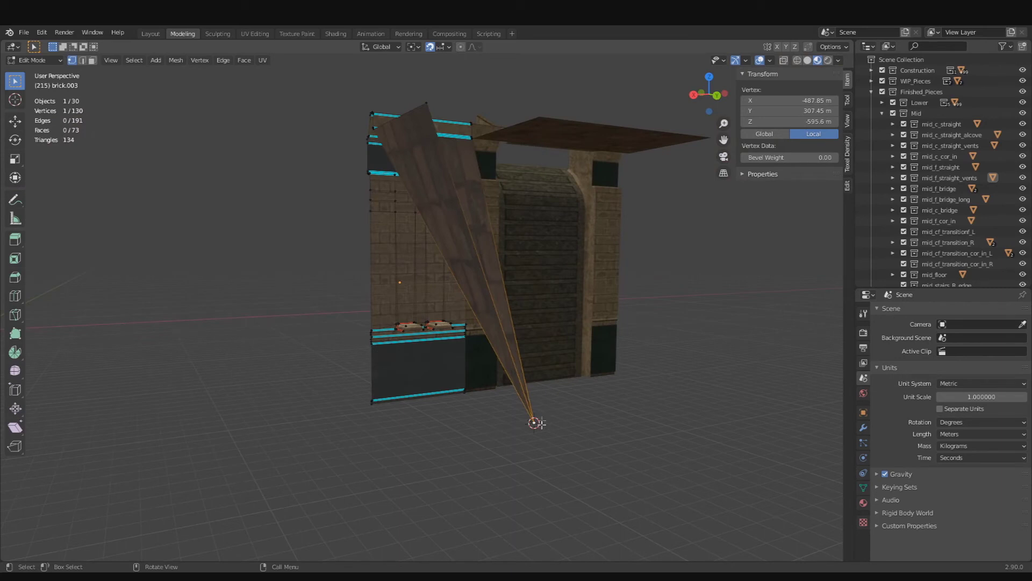
Undo the vertex move, return to Object Mode and set the wall's origin to the 3D cursor.
{"action": "middle_click_drag", "start_coordinate": [575, 366], "coordinate": [486, 327], "text": "shift"}
{"action": "key", "text": "ctrl+z"}
{"action": "key", "text": "Tab"}
{"action": "middle_click_drag", "start_coordinate": [462, 395], "coordinate": [478, 426]}
{"action": "middle_click_drag", "start_coordinate": [373, 369], "coordinate": [341, 343]}
{"action": "right_click", "coordinate": [341, 343]}
{"action": "mouse_move", "coordinate": [340, 345]}
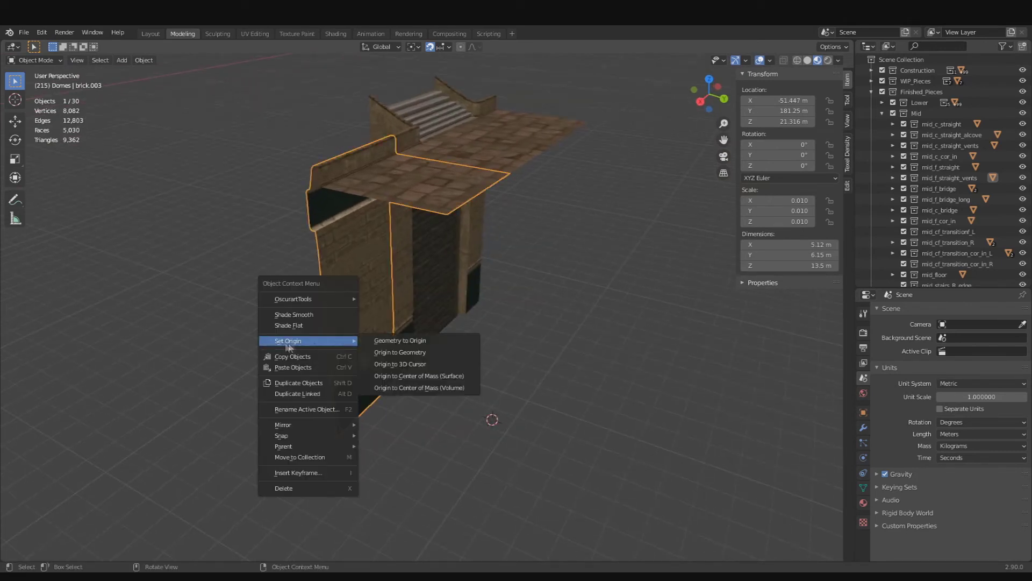
{"action": "left_click", "coordinate": [394, 368]}
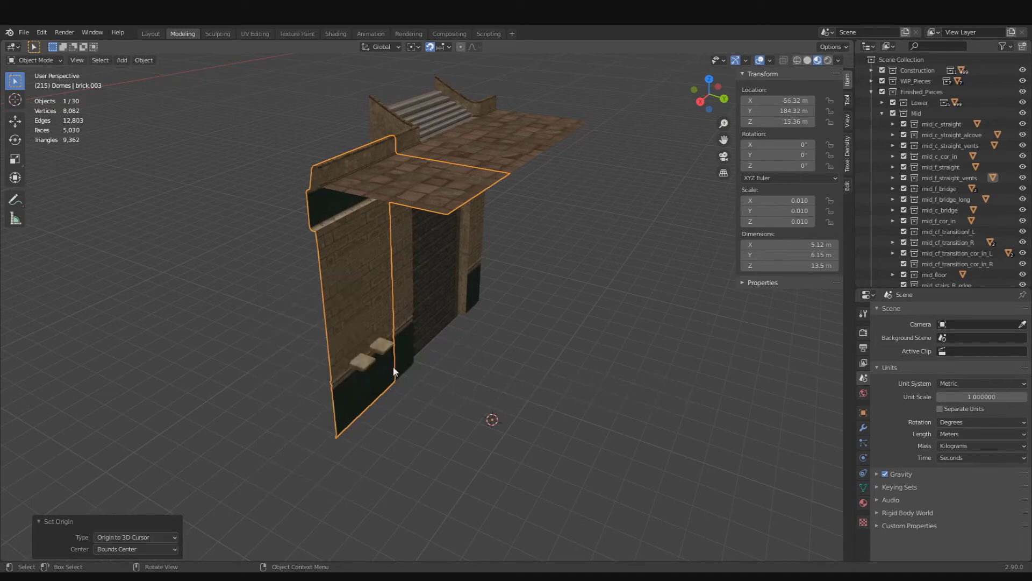
{"action": "middle_click_drag", "start_coordinate": [393, 366], "coordinate": [472, 402]}
{"action": "middle_click_drag", "start_coordinate": [494, 262], "coordinate": [467, 231]}
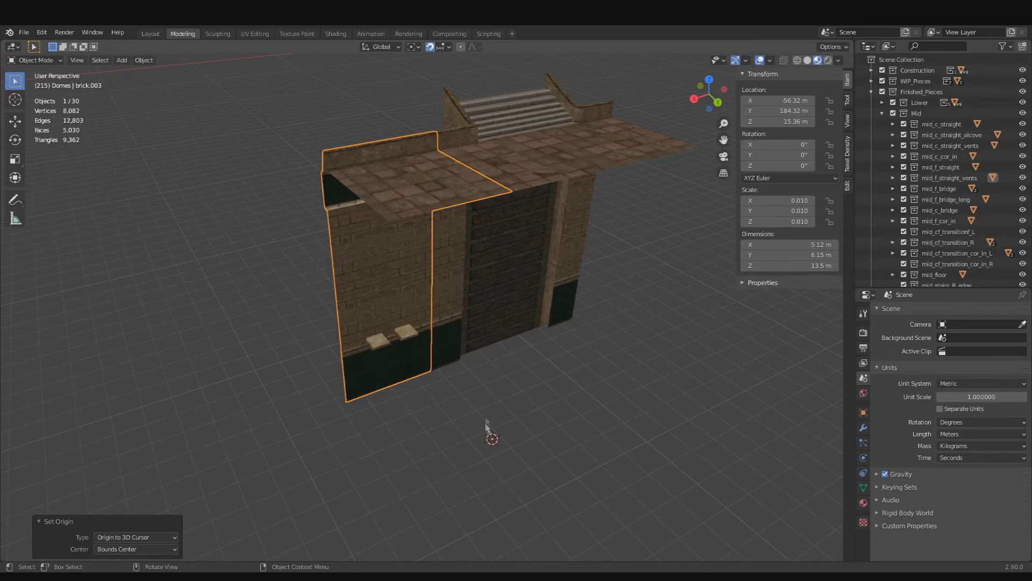
Try lowering the corner vertex along Z to the 3D cursor in Edit Mode, then cancel and return to Object Mode.
{"action": "key", "text": "Tab"}
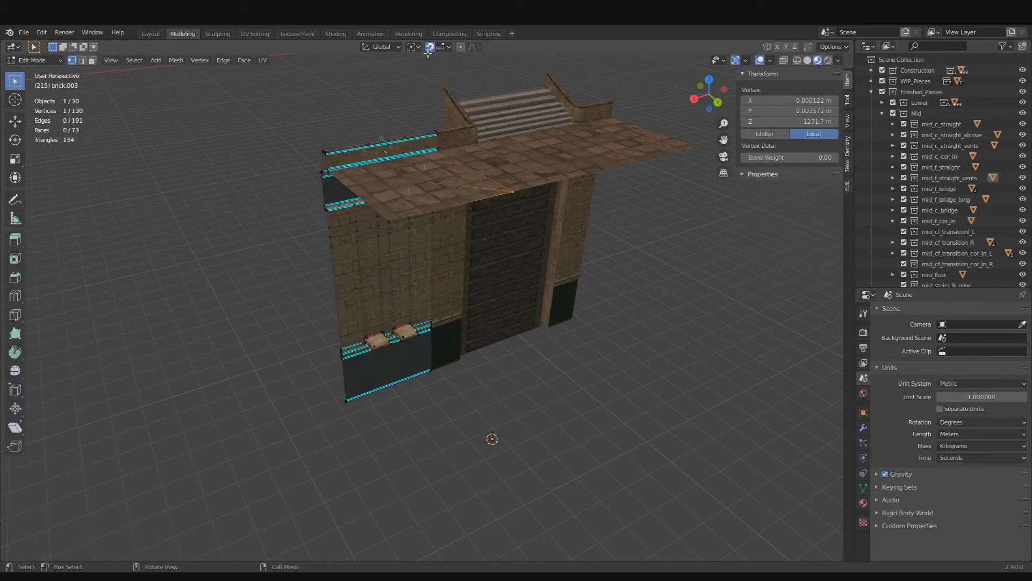
{"action": "key", "text": "g"}
{"action": "key", "text": "z"}
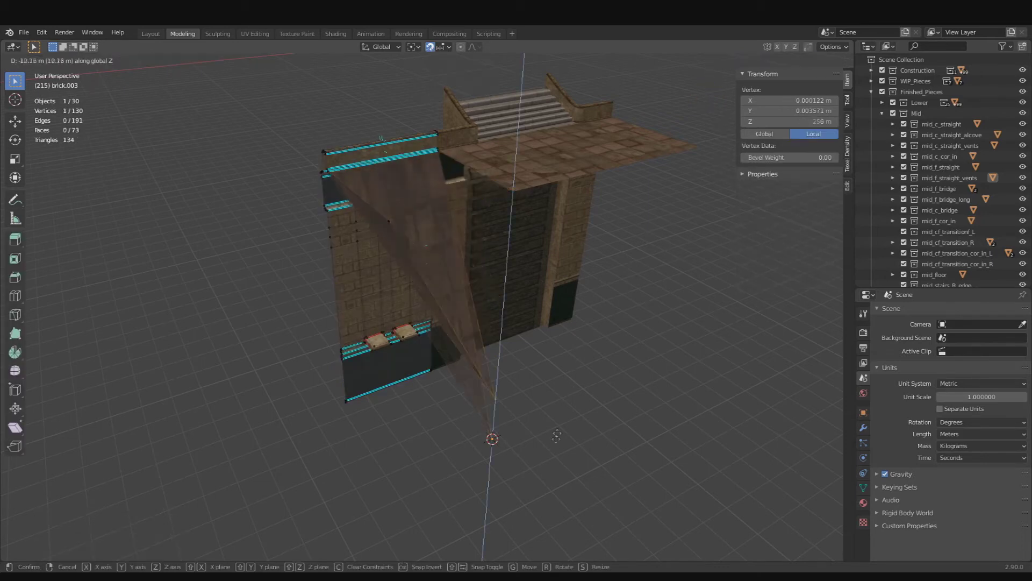
{"action": "right_click", "coordinate": [550, 455]}
{"action": "key", "text": "Tab"}
{"action": "middle_click_drag", "start_coordinate": [377, 317], "coordinate": [581, 358]}
{"action": "middle_click_drag", "start_coordinate": [482, 340], "coordinate": [444, 334]}
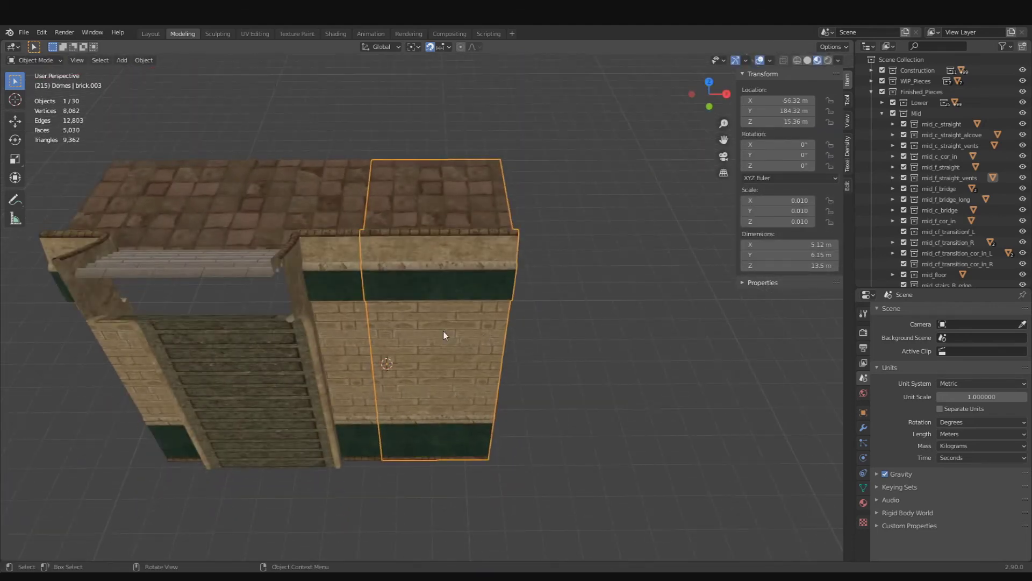
Try increment-snapped moves of the wall along the X and Y axes without keeping an offset.
{"action": "key", "text": "shift+d"}
{"action": "key", "text": "x"}
{"action": "key", "text": "Escape"}
{"action": "key", "text": "g"}
{"action": "key", "text": "z"}
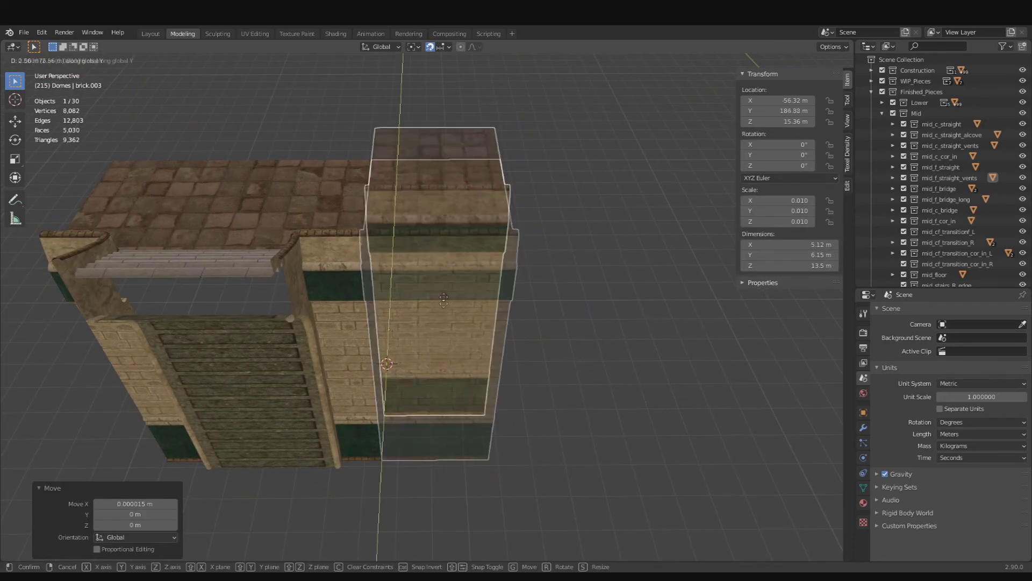
{"action": "left_click", "coordinate": [460, 328]}
{"action": "left_click", "coordinate": [521, 321]}
Move the wall 2.56 m along X away from the bridge piece.
{"action": "scroll", "coordinate": [507, 321], "scroll_direction": "down", "scroll_amount": 11}
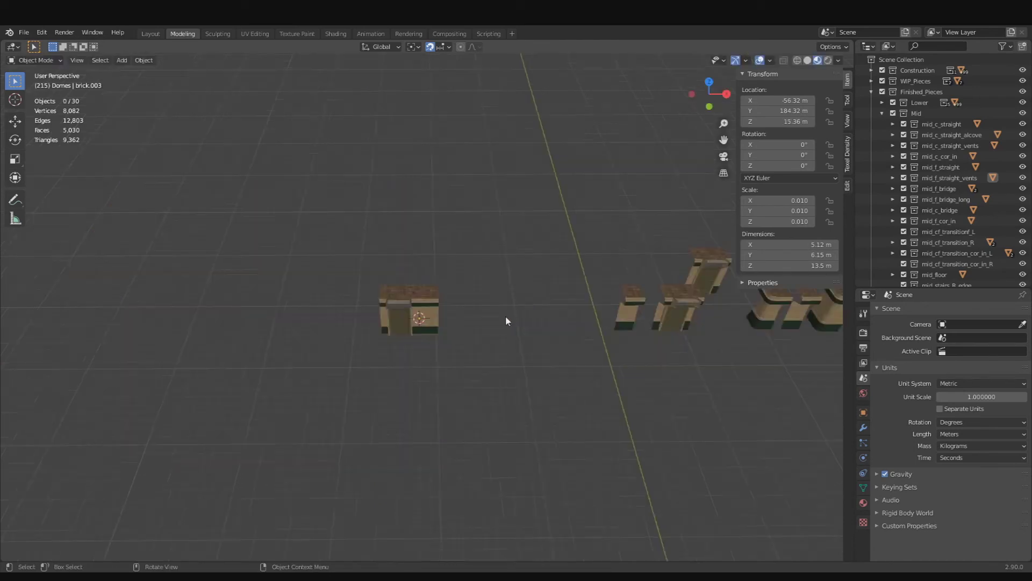
{"action": "scroll", "coordinate": [451, 314], "scroll_direction": "up", "scroll_amount": 7}
{"action": "left_click", "coordinate": [439, 317]}
{"action": "key", "text": "g"}
{"action": "key", "text": "x"}
{"action": "left_click", "coordinate": [487, 319]}
Bring the curved transition wall piece from the kit row along X until it sits against the bridge piece.
{"action": "middle_click_drag", "start_coordinate": [487, 318], "coordinate": [328, 328], "text": "shift"}
{"action": "middle_click_drag", "start_coordinate": [682, 318], "coordinate": [383, 326], "text": "shift"}
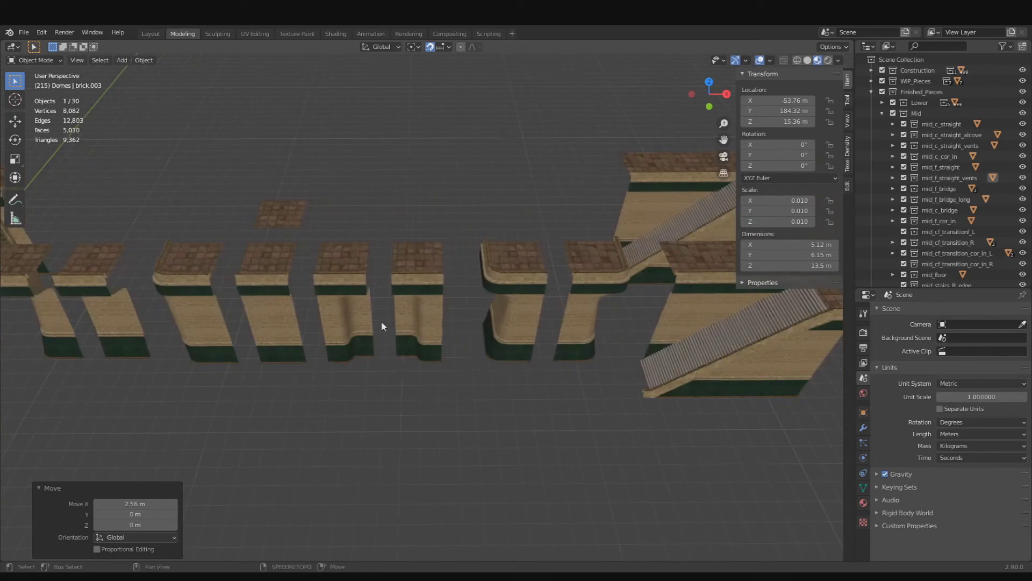
{"action": "left_click", "coordinate": [338, 318]}
{"action": "middle_click_drag", "start_coordinate": [156, 347], "coordinate": [616, 334], "text": "shift"}
{"action": "key", "text": "g"}
{"action": "key", "text": "x"}
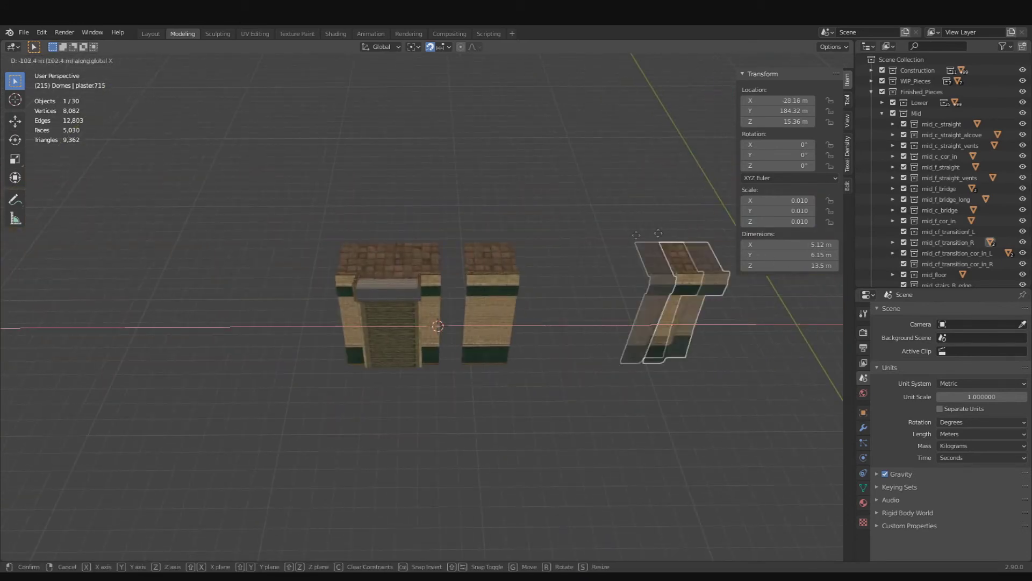
{"action": "left_click", "coordinate": [490, 235]}
Move the straight wall 15.36 m along X clear of the transition piece and delete it.
{"action": "left_click", "coordinate": [498, 292]}
{"action": "key", "text": "g"}
{"action": "key", "text": "x"}
{"action": "left_click", "coordinate": [629, 282]}
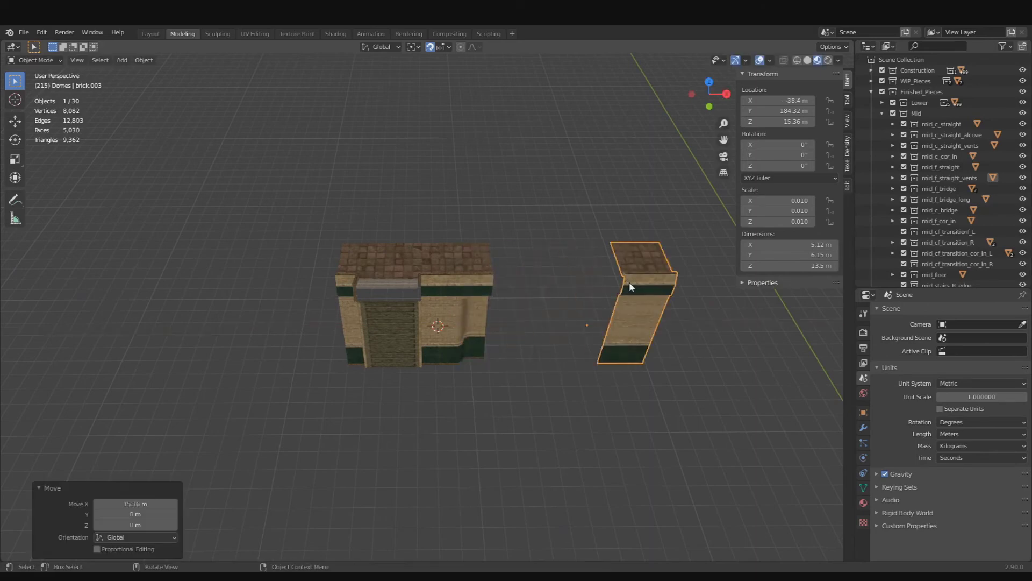
{"action": "key", "text": "Delete"}
Move the transition piece along X away from the bridge piece to X -46.08 m.
{"action": "left_click", "coordinate": [479, 316]}
{"action": "key", "text": "g"}
{"action": "key", "text": "x"}
{"action": "left_click", "coordinate": [528, 310]}
{"action": "middle_click_drag", "start_coordinate": [528, 309], "coordinate": [491, 299], "text": "shift"}
Turn off snapping and, in Edit Mode, offset the whole transition mesh about 2.5 m down and about 3.09 m along X.
{"action": "key", "text": "Tab"}
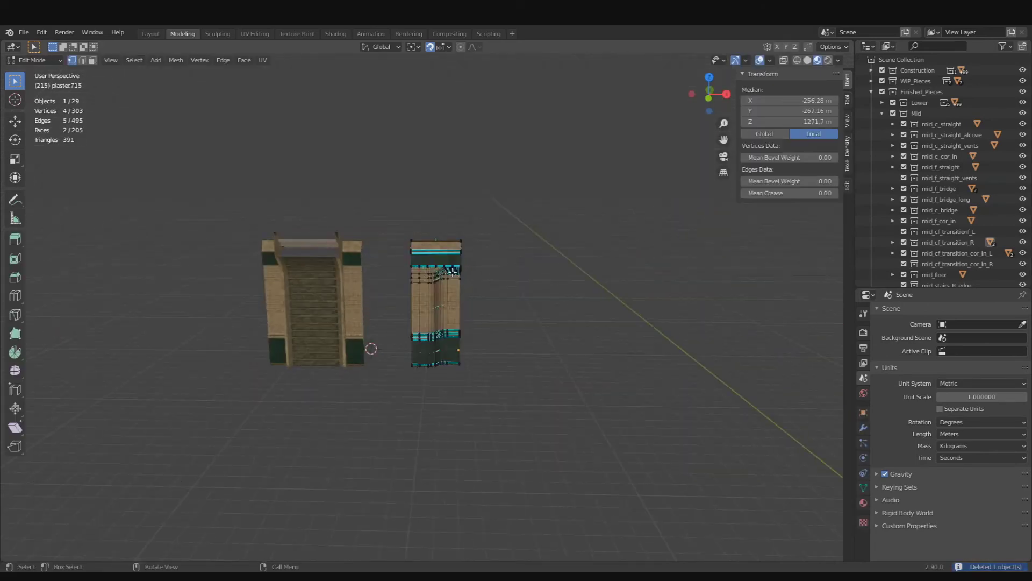
{"action": "key", "text": "KP_Decimal"}
{"action": "left_click", "coordinate": [442, 48]}
{"action": "left_click", "coordinate": [438, 49]}
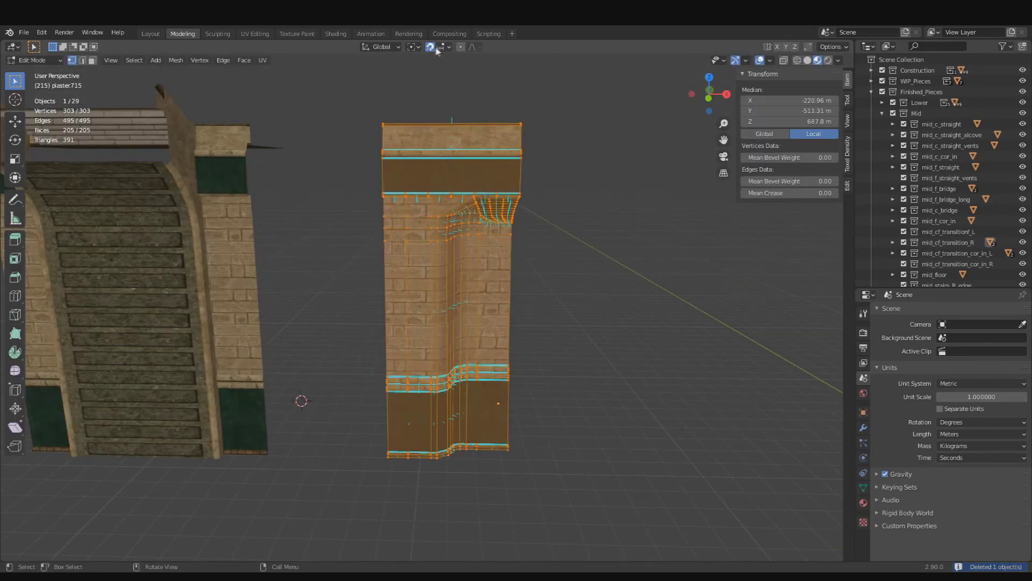
{"action": "key", "text": "g"}
{"action": "key", "text": "z"}
{"action": "left_click", "coordinate": [559, 165]}
{"action": "key", "text": "g"}
{"action": "key", "text": "x"}
{"action": "left_click", "coordinate": [528, 184]}
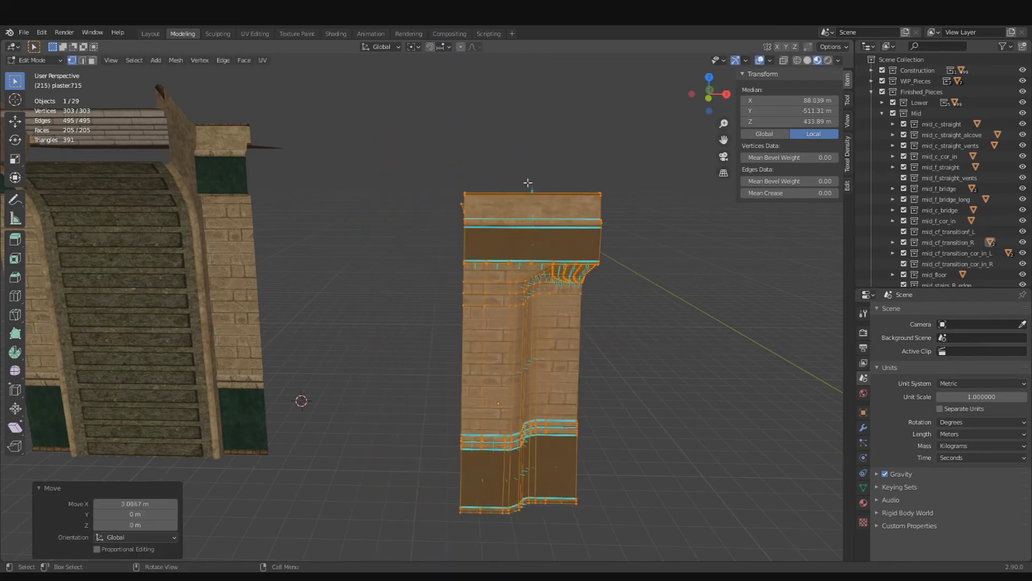
Return to Object Mode and set the transition piece's origin to its geometry.
{"action": "key", "text": "Tab"}
{"action": "right_click", "coordinate": [528, 268]}
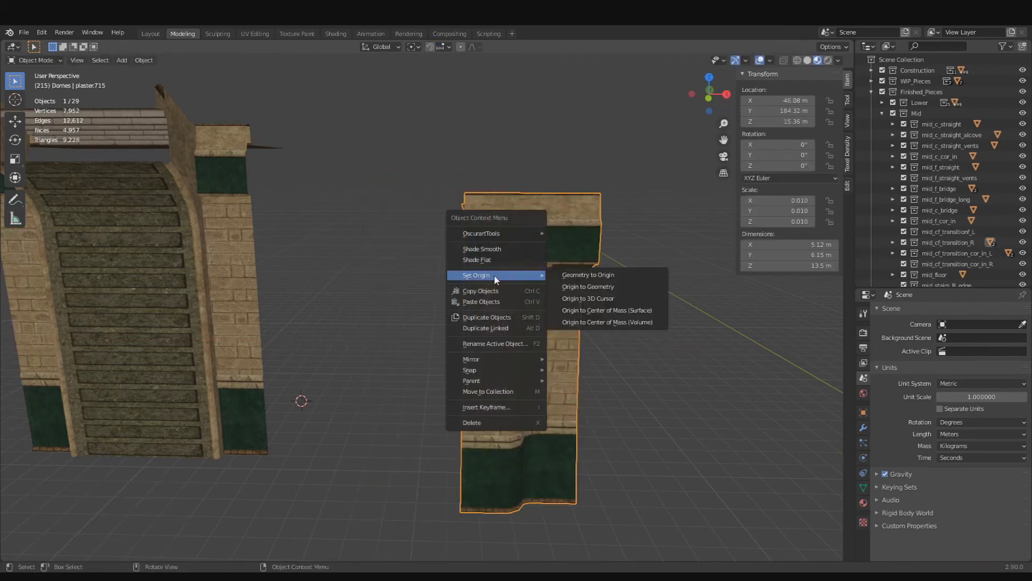
{"action": "key", "text": "Escape"}
{"action": "key", "text": "g"}
{"action": "key", "text": "z"}
{"action": "right_click", "coordinate": [480, 259]}
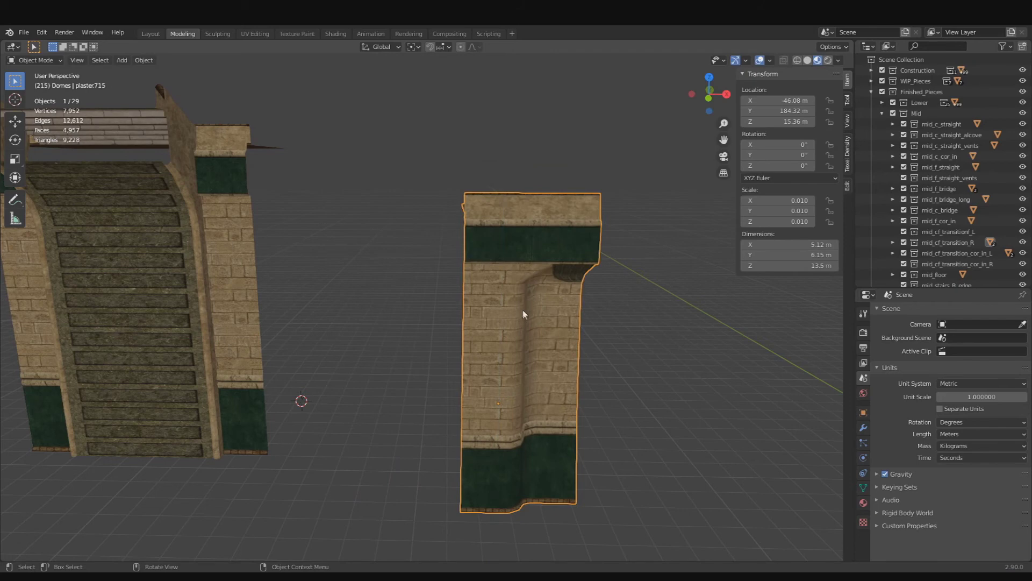
{"action": "right_click", "coordinate": [509, 311]}
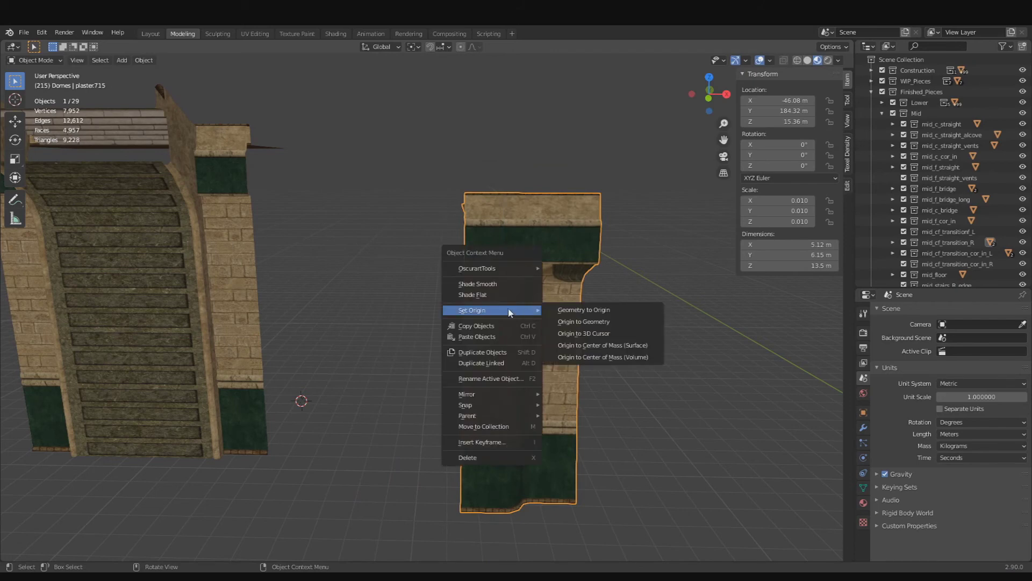
{"action": "left_click", "coordinate": [592, 322]}
In Edit Mode with snapping on, raise the whole transition mesh along Z and move it -8.2067 m along X beside the bridge piece.
{"action": "key", "text": "Tab"}
{"action": "left_click", "coordinate": [430, 47]}
{"action": "key", "text": "g"}
{"action": "key", "text": "z"}
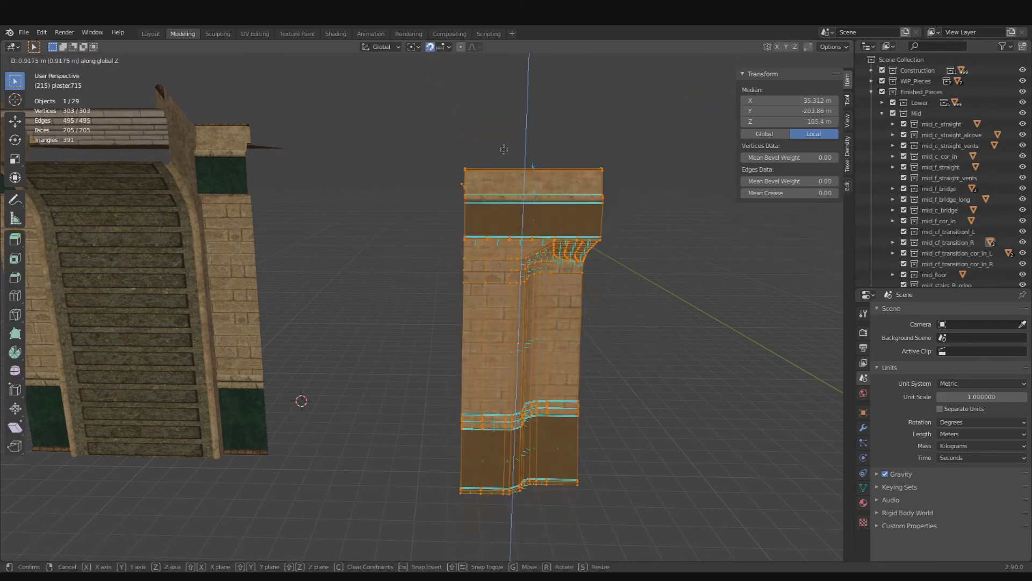
{"action": "left_click", "coordinate": [525, 143]}
{"action": "key", "text": "g"}
{"action": "key", "text": "x"}
{"action": "left_click", "coordinate": [347, 195]}
{"action": "key", "text": "g"}
{"action": "key", "text": "y"}
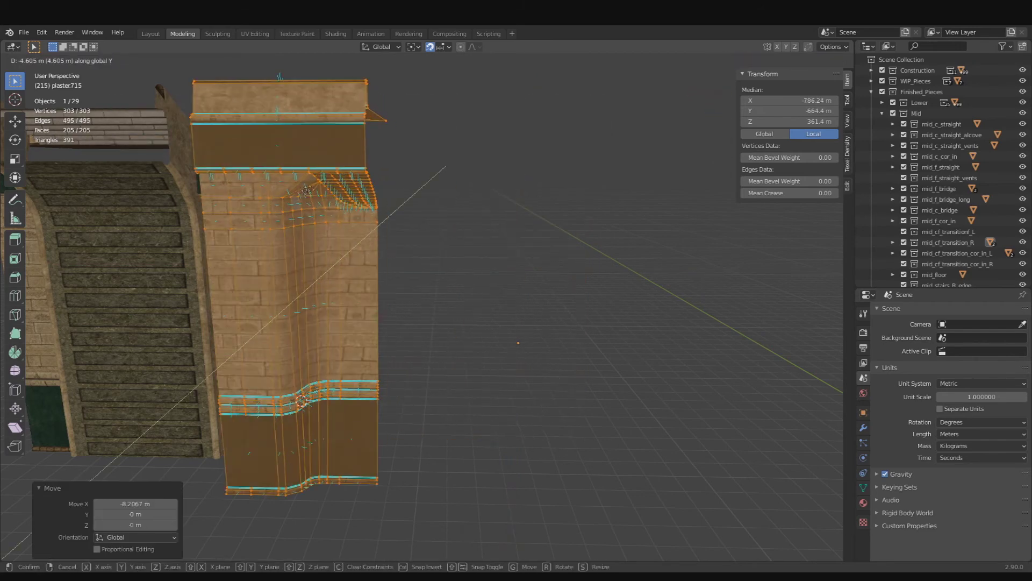
{"action": "left_click", "coordinate": [327, 178]}
Compare the base of the transition piece with the bridge piece's base in Object and Edit Mode.
{"action": "middle_click_drag", "start_coordinate": [199, 276], "coordinate": [282, 283], "text": "shift"}
{"action": "key", "text": "Tab"}
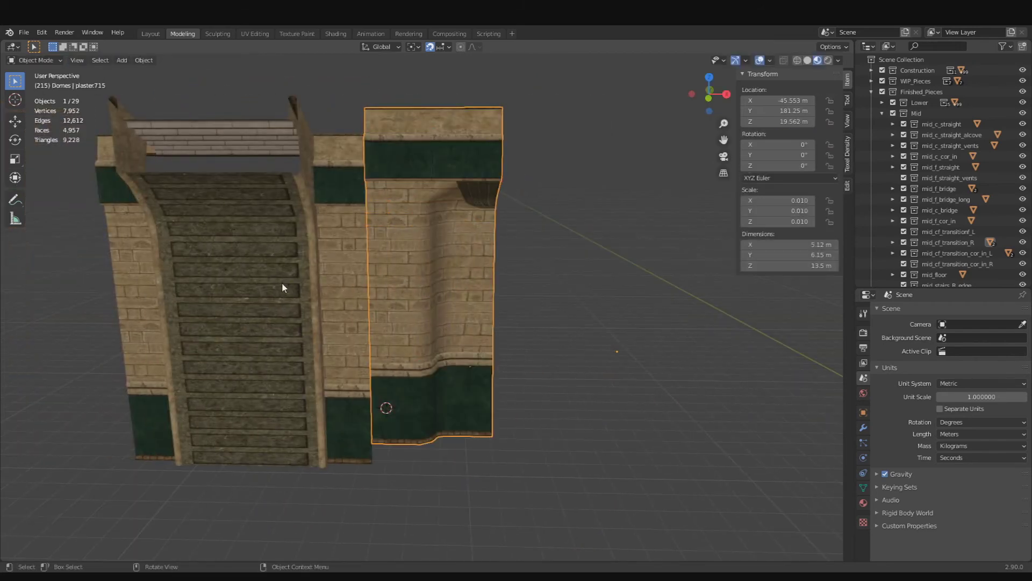
{"action": "left_click", "coordinate": [281, 283]}
{"action": "key", "text": "Tab"}
{"action": "mouse_move", "coordinate": [392, 266]}
{"action": "middle_mouse_down"}
{"action": "mouse_move", "coordinate": [447, 306]}
{"action": "mouse_move", "coordinate": [406, 278]}
{"action": "middle_mouse_up"}
{"action": "key", "text": "Tab"}
{"action": "left_click", "coordinate": [421, 271]}
Set snapping to Vertex and snap the whole transition mesh onto the bridge piece's lower corner vertex.
{"action": "key", "text": "Tab"}
{"action": "middle_click_drag", "start_coordinate": [406, 278], "coordinate": [480, 313], "text": "shift"}
{"action": "scroll", "coordinate": [480, 313], "scroll_direction": "up", "scroll_amount": 8}
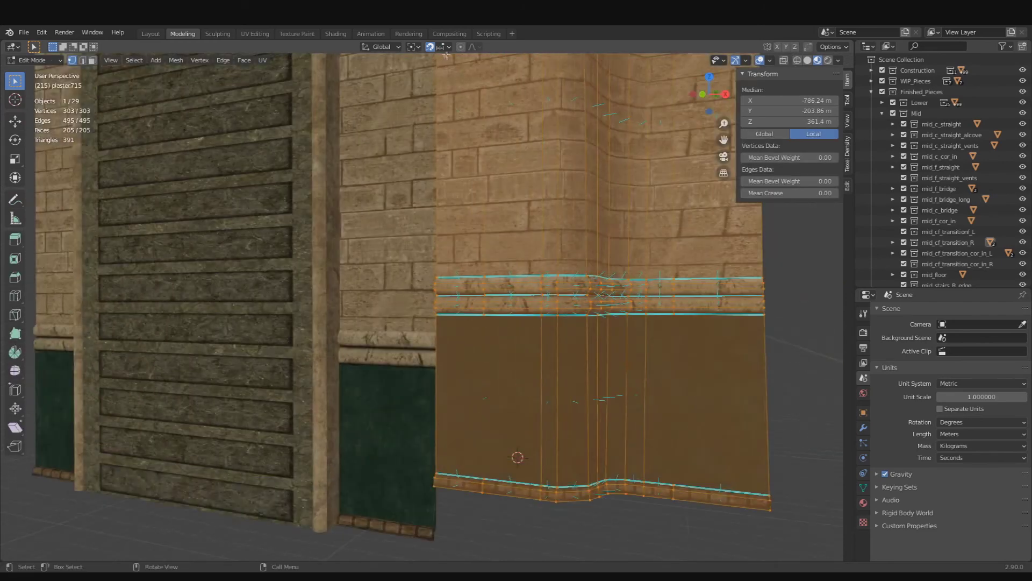
{"action": "left_click", "coordinate": [441, 47]}
{"action": "left_click", "coordinate": [438, 89]}
{"action": "middle_click_drag", "start_coordinate": [406, 473], "coordinate": [410, 297], "text": "shift"}
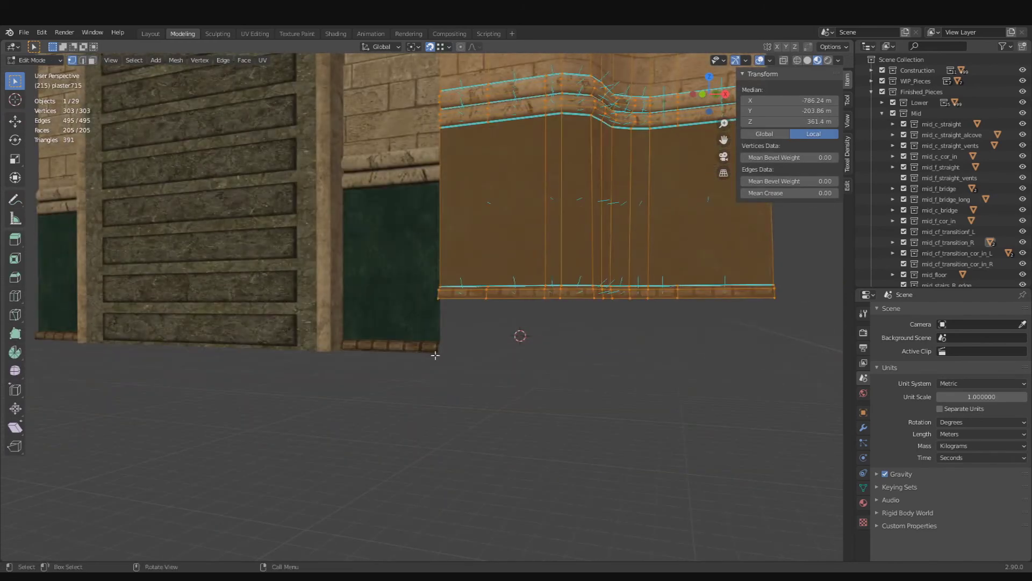
{"action": "key", "text": "g"}
{"action": "left_click", "coordinate": [438, 354]}
{"action": "middle_click_drag", "start_coordinate": [493, 325], "coordinate": [649, 289]}
{"action": "key", "text": "Tab"}
{"action": "left_click", "coordinate": [648, 293]}
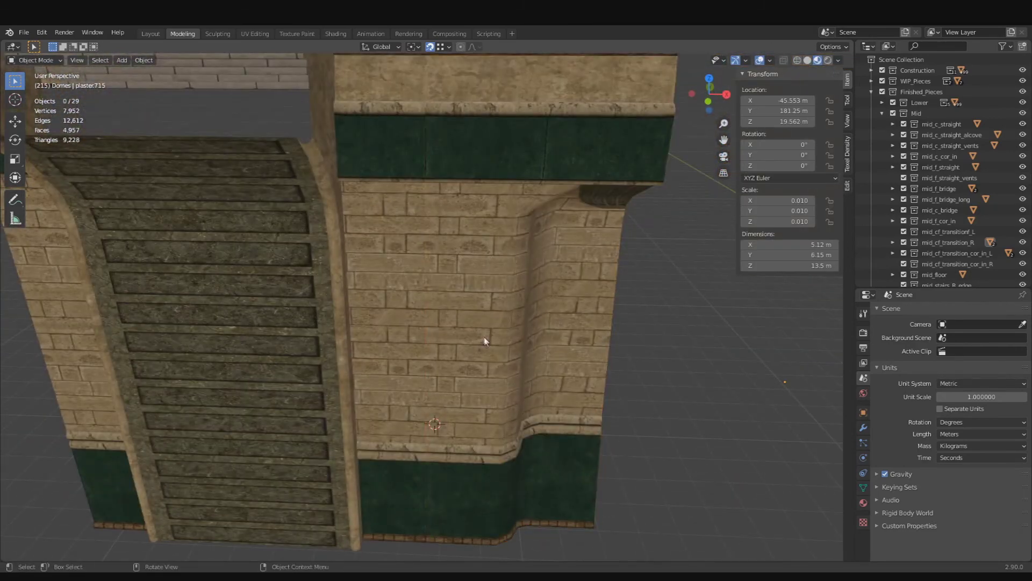
Switch snapping to Increment and, in Edit Mode, move the transition floor's outer corner vertex -12.717 m along Z.
{"action": "scroll", "coordinate": [484, 337], "scroll_direction": "down", "scroll_amount": 1}
{"action": "mouse_move", "coordinate": [485, 338]}
{"action": "middle_mouse_down"}
{"action": "mouse_move", "coordinate": [237, 296]}
{"action": "mouse_move", "coordinate": [483, 346]}
{"action": "middle_mouse_up"}
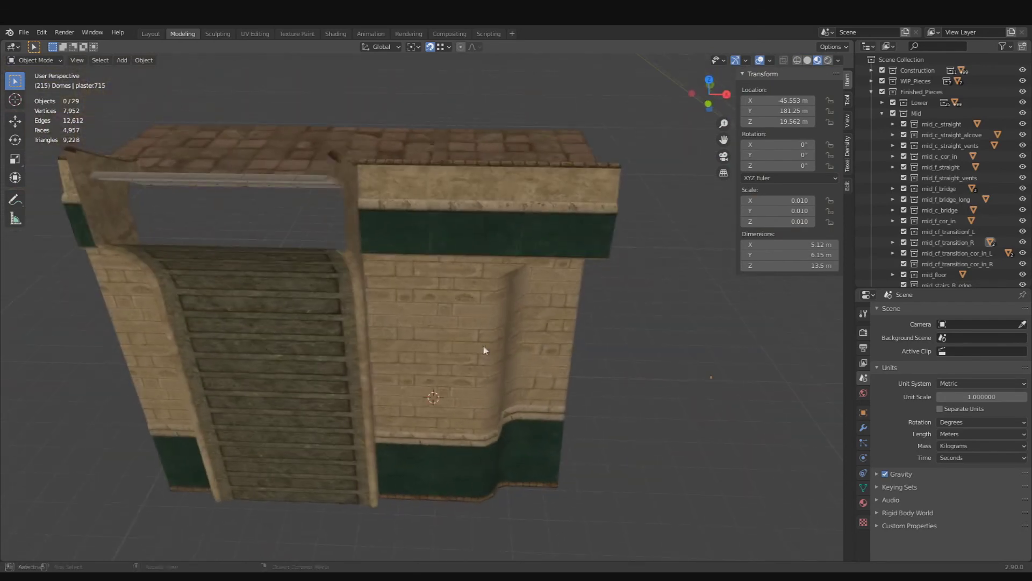
{"action": "left_click", "coordinate": [485, 350]}
{"action": "middle_click_drag", "start_coordinate": [590, 322], "coordinate": [434, 326]}
{"action": "key", "text": "Tab"}
{"action": "left_click", "coordinate": [442, 48]}
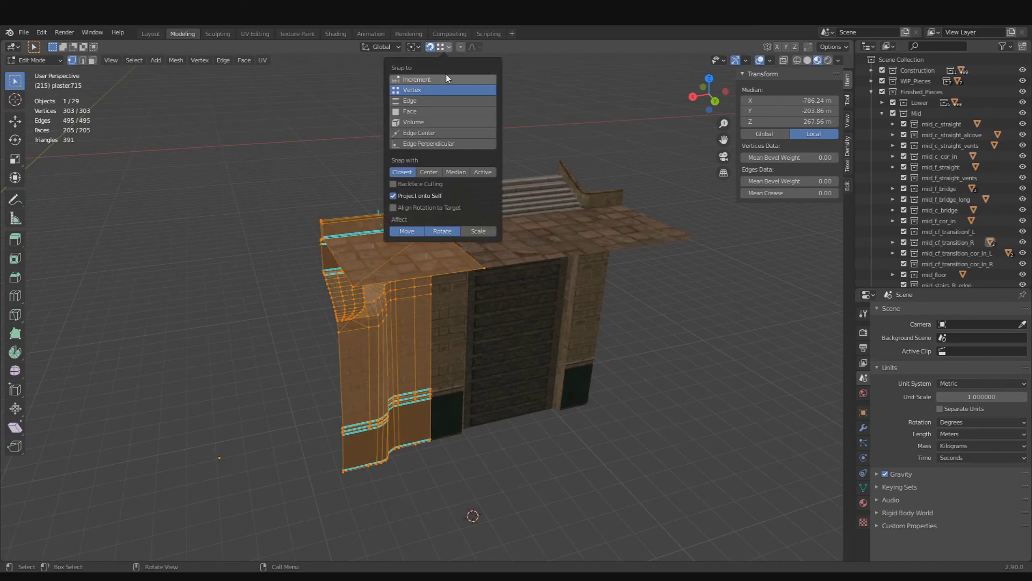
{"action": "left_click", "coordinate": [446, 75]}
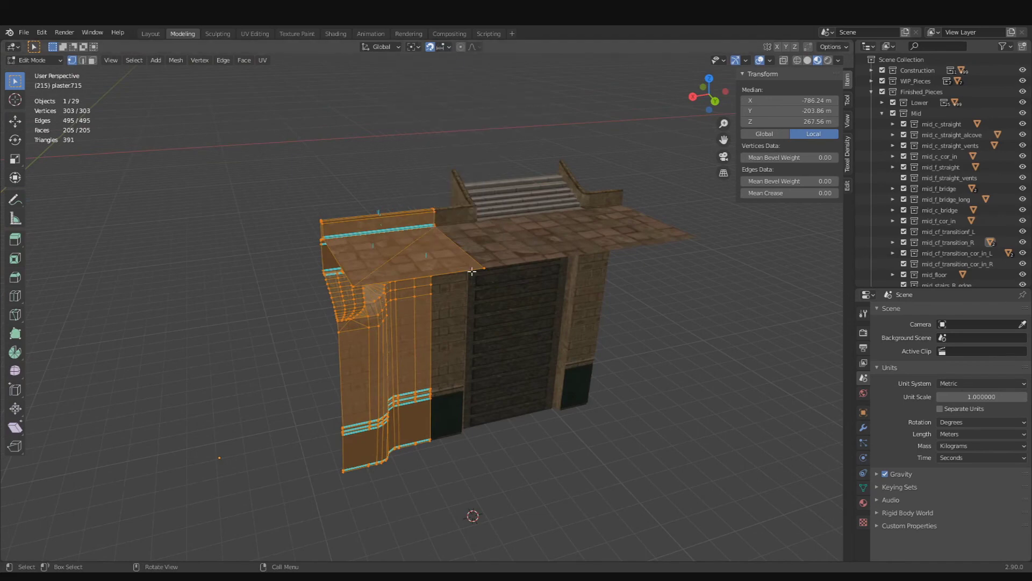
{"action": "left_click", "coordinate": [492, 268]}
{"action": "middle_click_drag", "start_coordinate": [495, 356], "coordinate": [513, 320]}
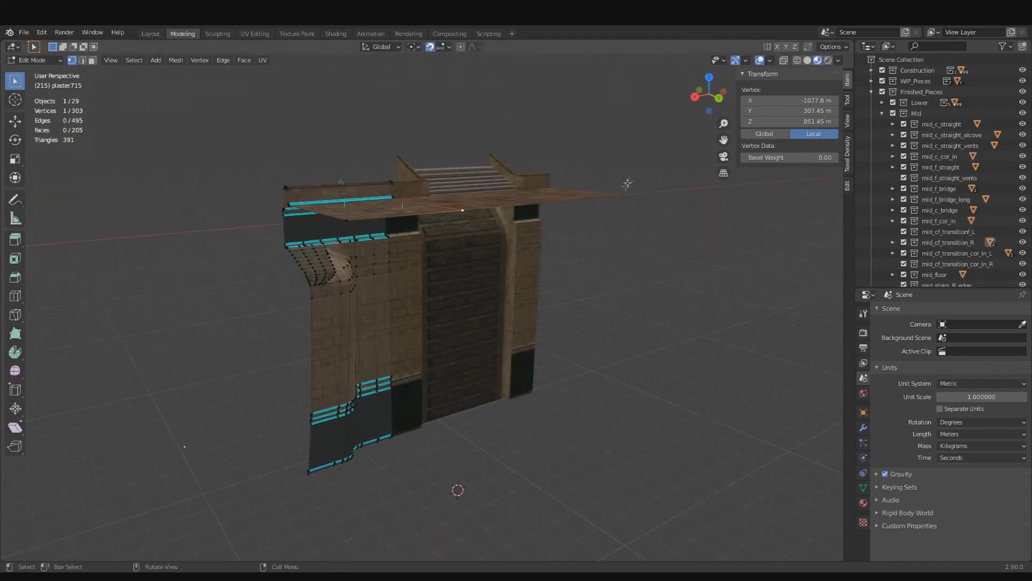
{"action": "key", "text": "g"}
{"action": "key", "text": "z"}
{"action": "left_click", "coordinate": [569, 437]}
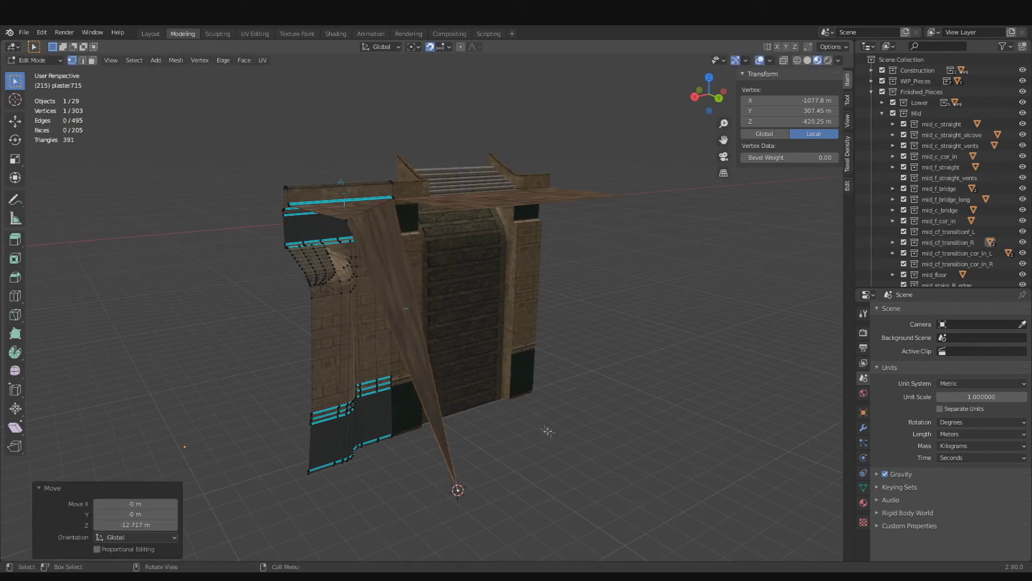
{"action": "middle_click_drag", "start_coordinate": [559, 433], "coordinate": [507, 430]}
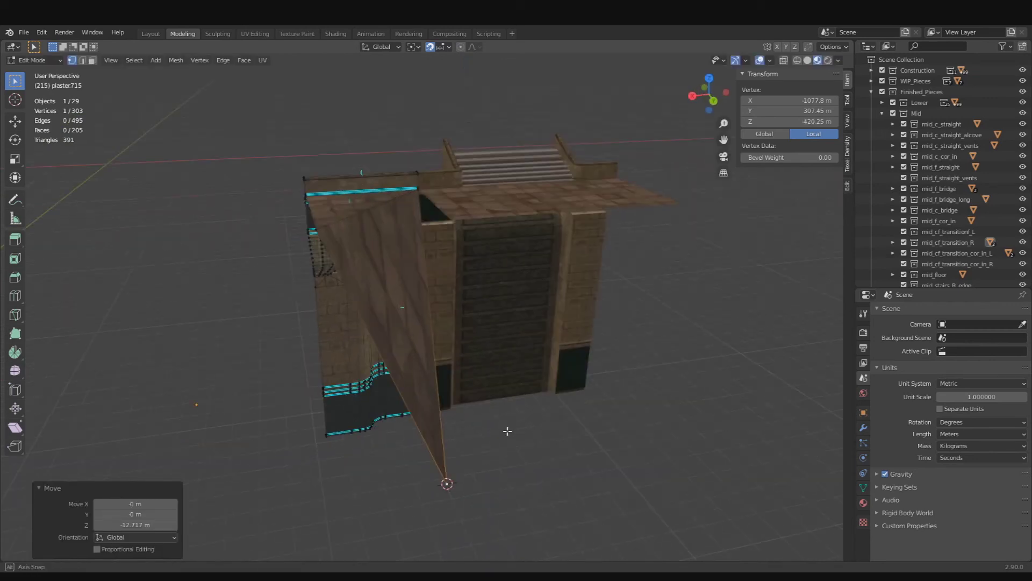
Place the 3D cursor away from the wall and, back in Edit Mode, snap it to the lowered floor vertex.
{"action": "key", "text": "Tab"}
{"action": "left_click", "coordinate": [669, 355]}
{"action": "right_click", "coordinate": [742, 340], "text": "shift"}
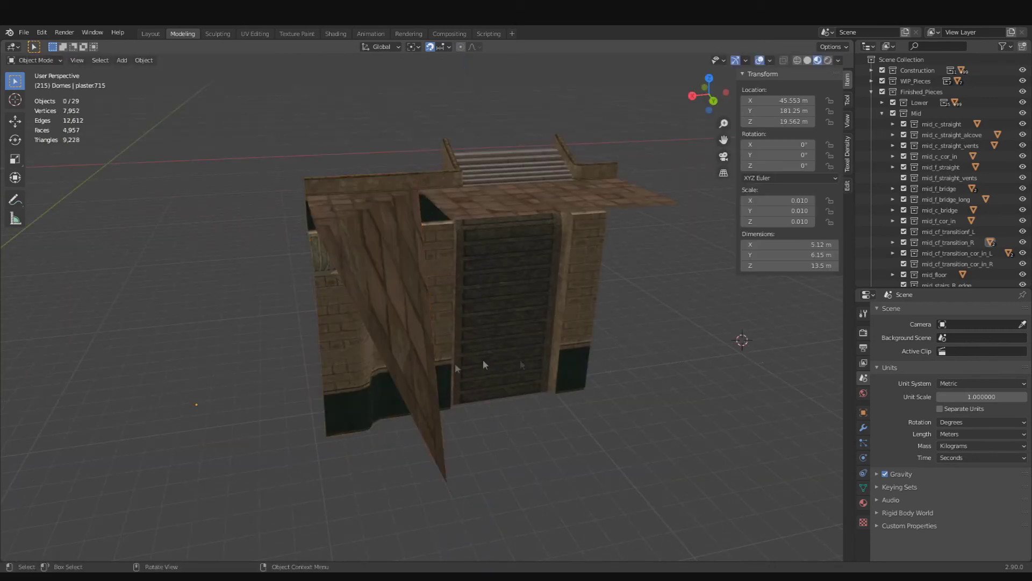
{"action": "key", "text": "Tab"}
{"action": "middle_click_drag", "start_coordinate": [482, 364], "coordinate": [499, 411]}
{"action": "key", "text": "shift+s"}
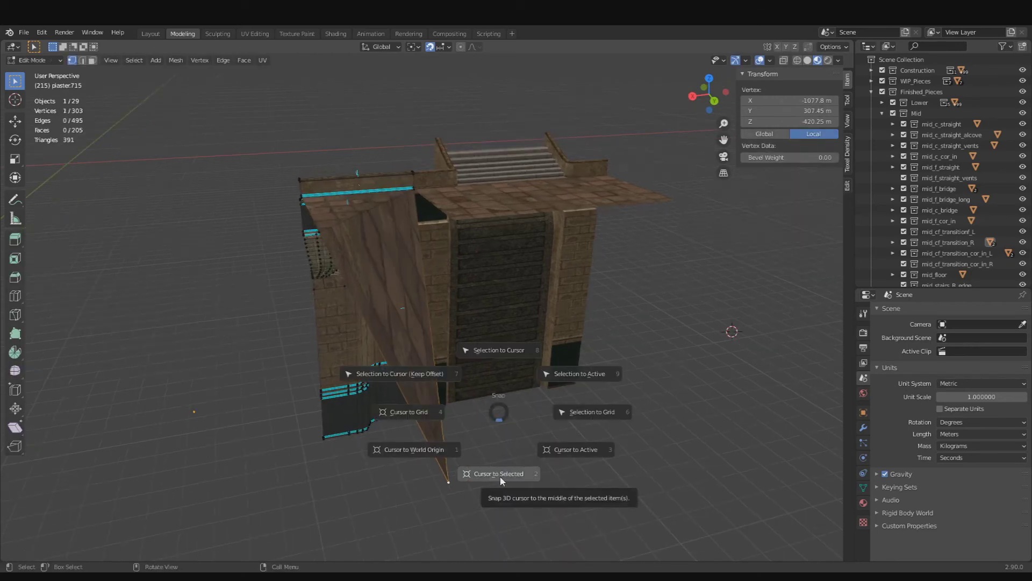
{"action": "left_click", "coordinate": [499, 475]}
{"action": "middle_click_drag", "start_coordinate": [499, 475], "coordinate": [543, 434]}
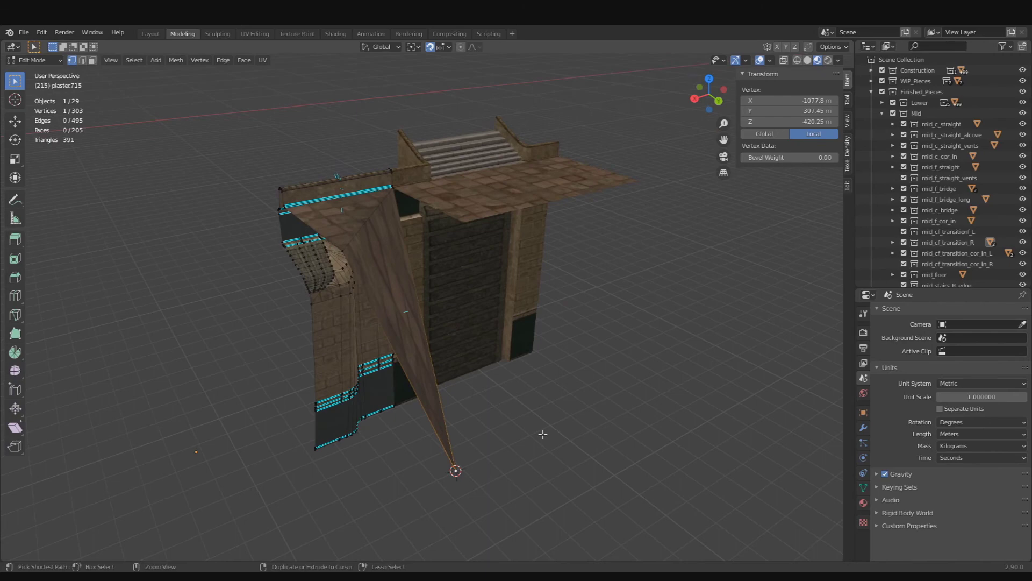
Undo the floor vertex's downward move, return to Object Mode and deselect everything.
{"action": "key", "text": "Tab"}
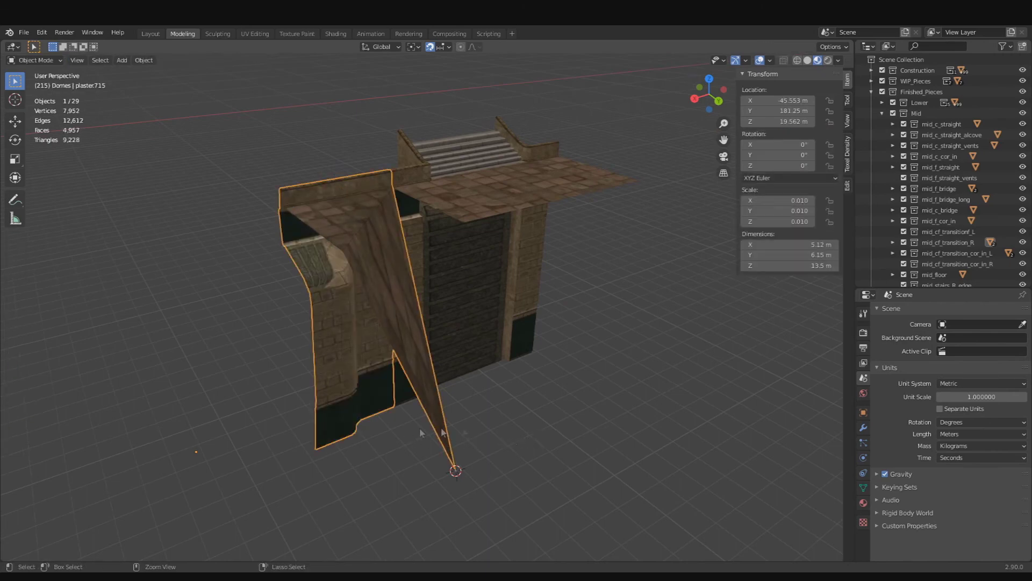
{"action": "key", "text": "ctrl+z"}
{"action": "key", "text": "ctrl+z"}
{"action": "middle_click_drag", "start_coordinate": [455, 371], "coordinate": [518, 373]}
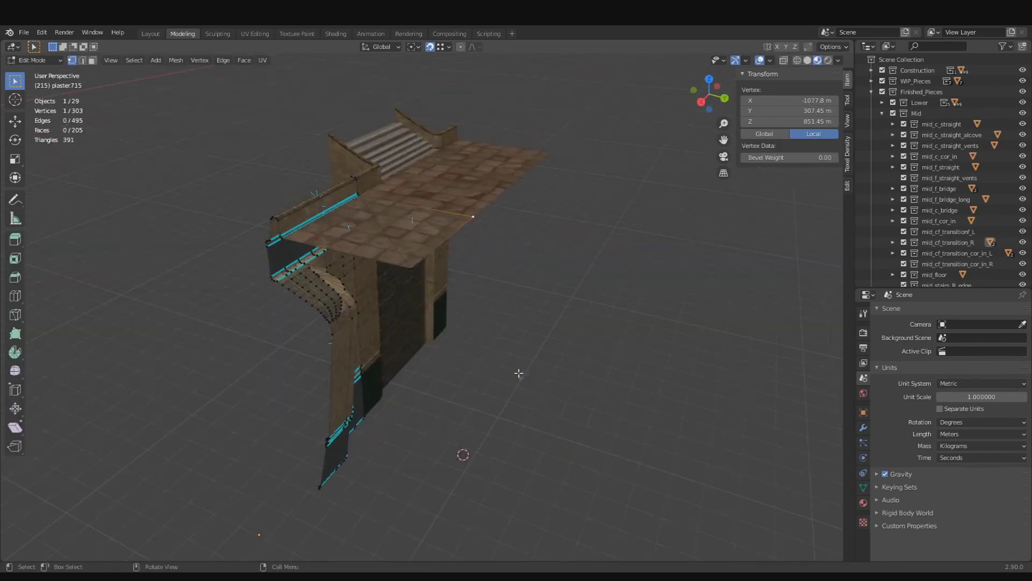
{"action": "key", "text": "Tab"}
{"action": "middle_click_drag", "start_coordinate": [450, 391], "coordinate": [401, 398]}
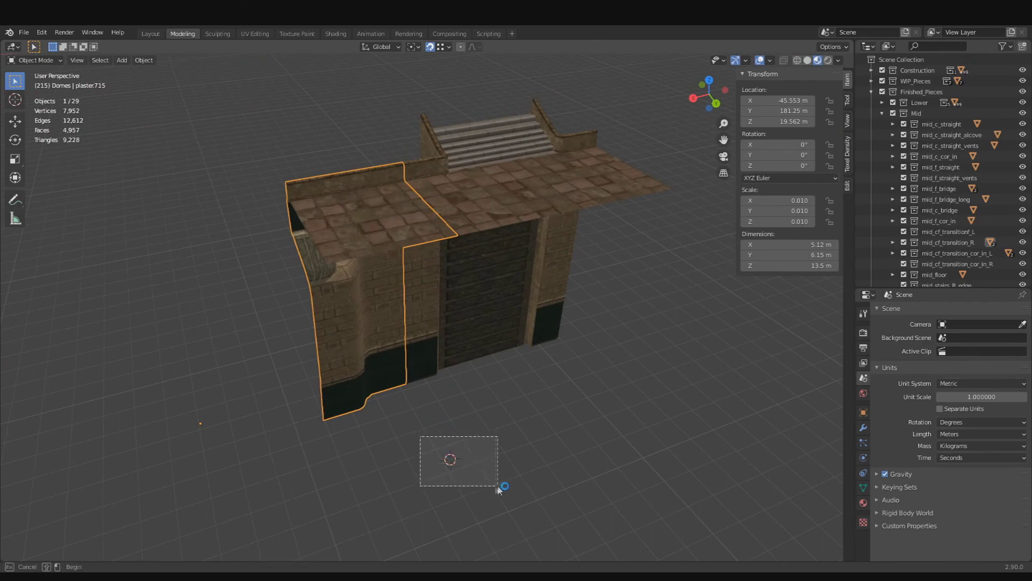
{"action": "left_click_drag", "start_coordinate": [485, 485], "coordinate": [485, 484]}
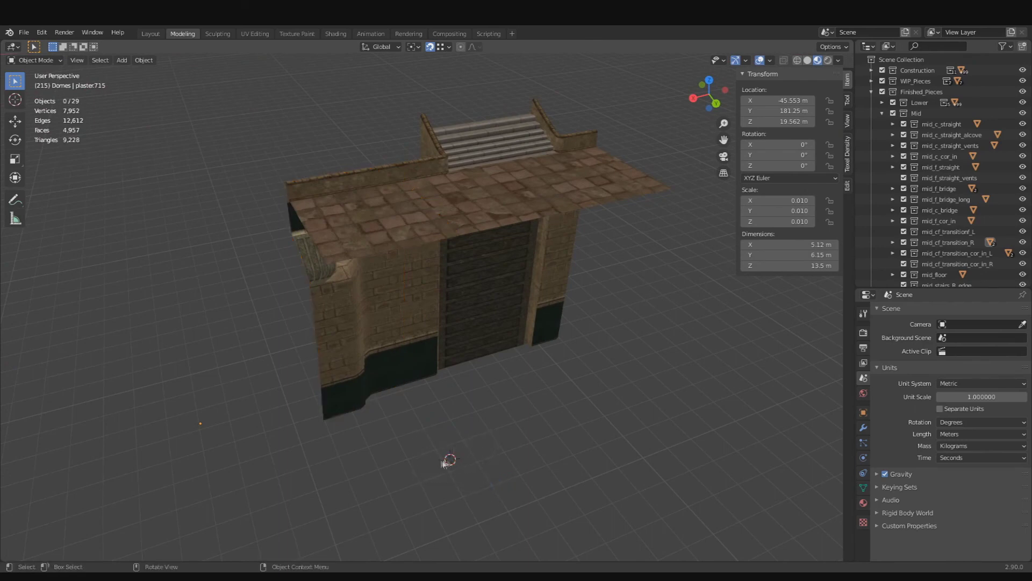
Select the transition piece and set its origin to the 3D cursor.
{"action": "middle_click_drag", "start_coordinate": [443, 463], "coordinate": [457, 412]}
{"action": "left_click", "coordinate": [494, 353]}
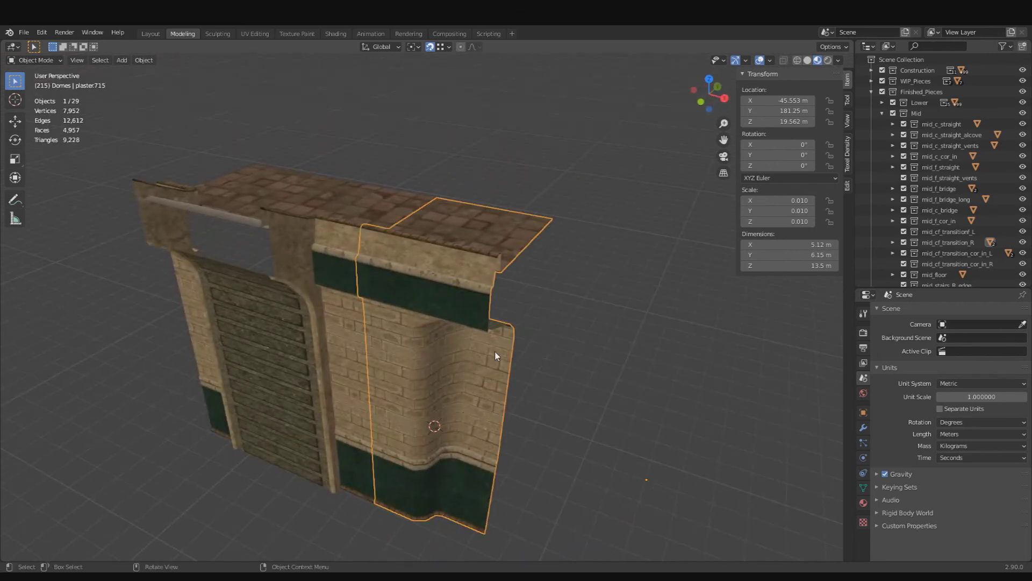
{"action": "left_click", "coordinate": [585, 354]}
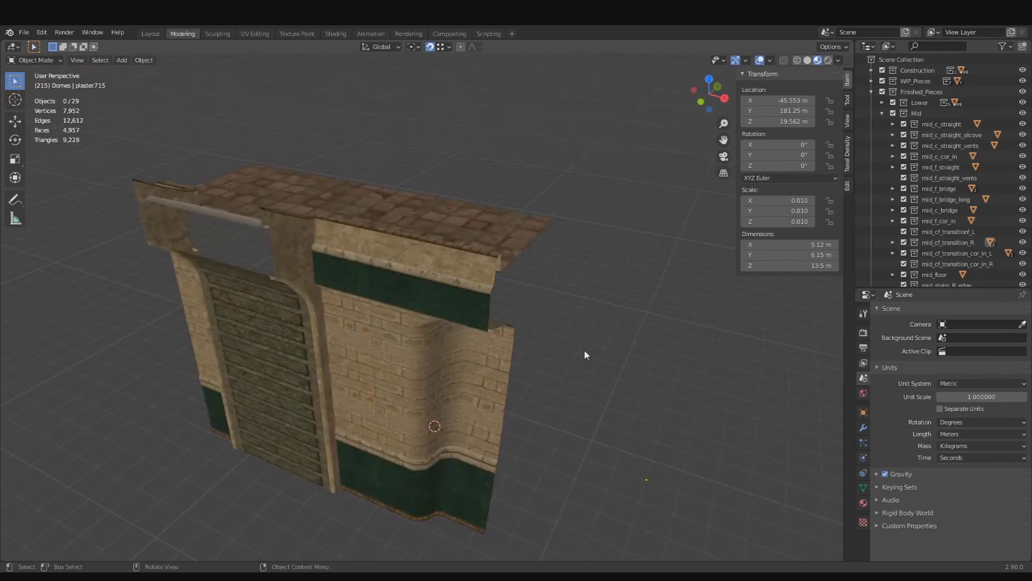
{"action": "right_click", "coordinate": [453, 327]}
{"action": "mouse_move", "coordinate": [453, 327]}
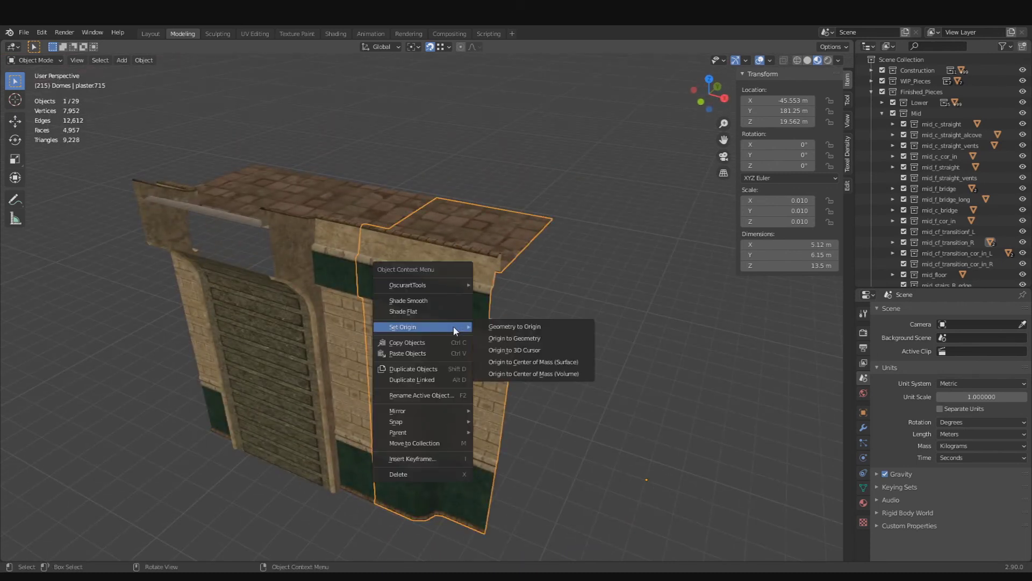
{"action": "left_click", "coordinate": [522, 353]}
{"action": "middle_click_drag", "start_coordinate": [447, 403], "coordinate": [485, 403]}
Set snapping to Increment and try moving the transition piece along X, Y and Z, cancelling each move.
{"action": "key", "text": "g"}
{"action": "key", "text": "x"}
{"action": "key", "text": "Escape"}
{"action": "left_click", "coordinate": [449, 47]}
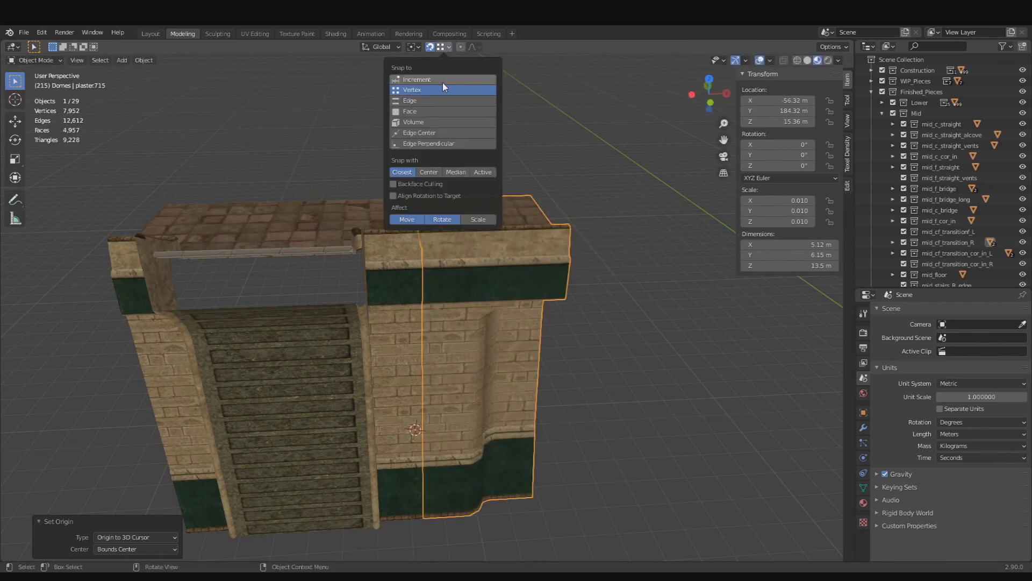
{"action": "left_click", "coordinate": [443, 82]}
{"action": "key", "text": "y"}
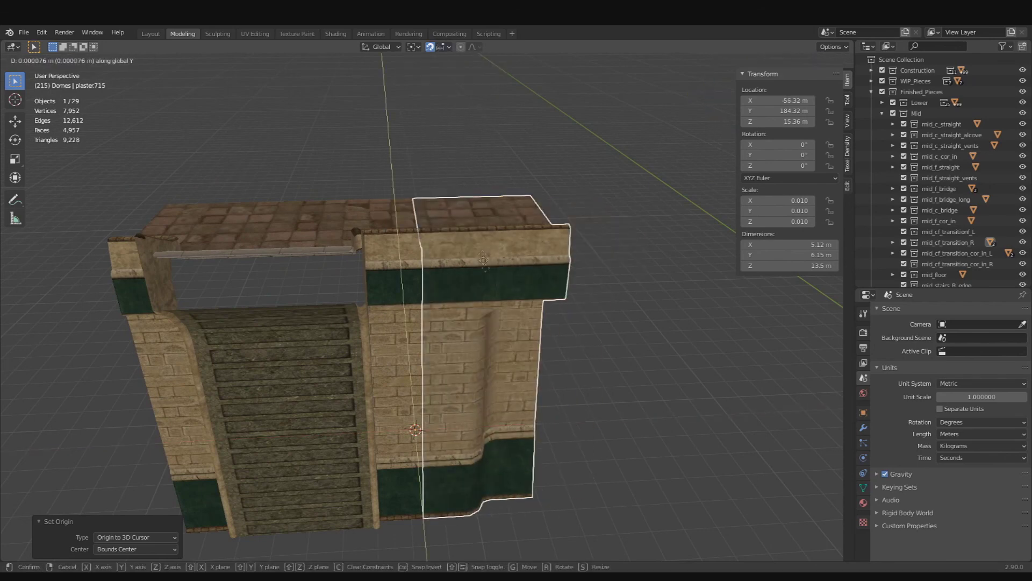
{"action": "key", "text": "z"}
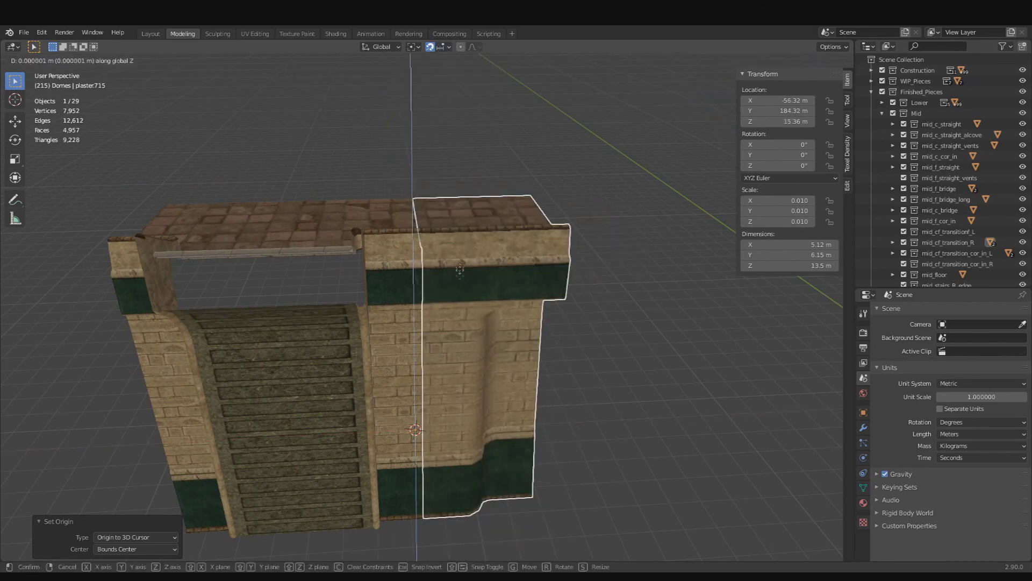
{"action": "key", "text": "Escape"}
Move the straight wall piece along X to -51.2 m, against the transition piece.
{"action": "scroll", "coordinate": [604, 284], "scroll_direction": "down", "scroll_amount": 6}
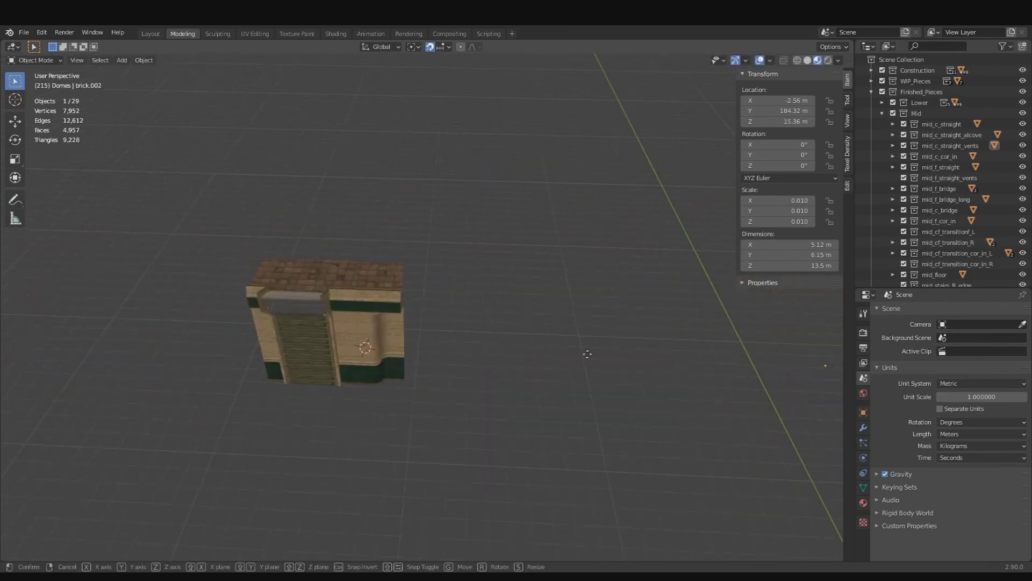
{"action": "left_click", "coordinate": [430, 322]}
{"action": "key", "text": "g"}
{"action": "key", "text": "x"}
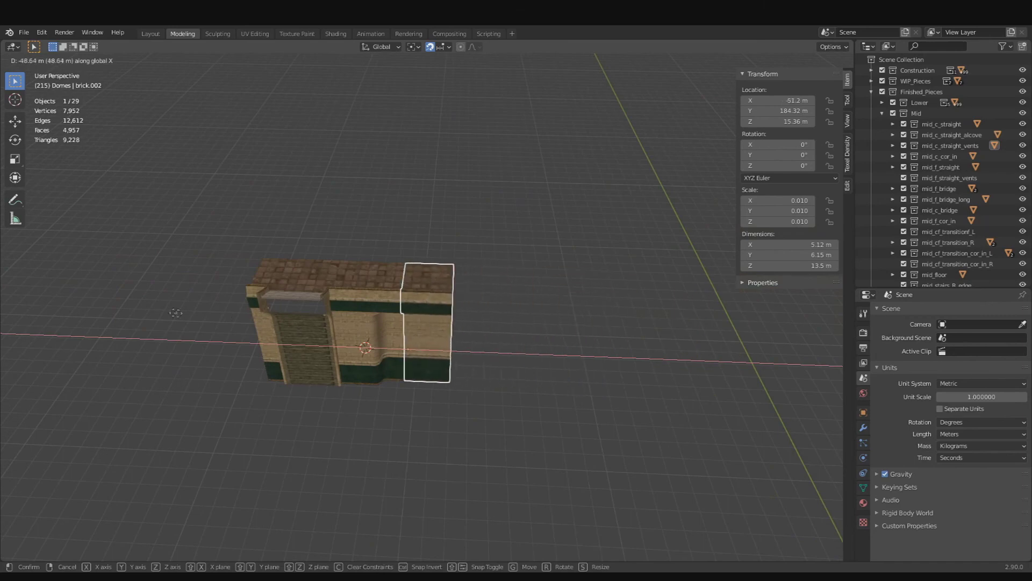
{"action": "left_click", "coordinate": [537, 338]}
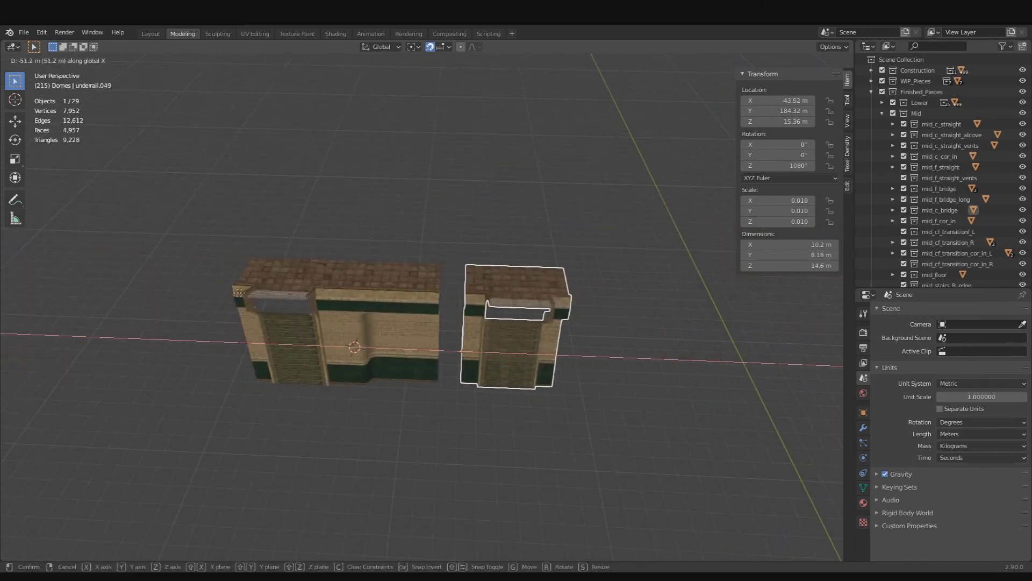
Move the second bridge piece along X to -46.08 m, against the straight wall piece, and deselect it.
{"action": "key", "text": "g"}
{"action": "key", "text": "x"}
{"action": "left_click", "coordinate": [364, 202]}
{"action": "left_click", "coordinate": [364, 203]}
{"action": "middle_click_drag", "start_coordinate": [371, 344], "coordinate": [440, 328]}
{"action": "scroll", "coordinate": [371, 296], "scroll_direction": "up", "scroll_amount": 4}
{"action": "middle_click_drag", "start_coordinate": [486, 349], "coordinate": [474, 372]}
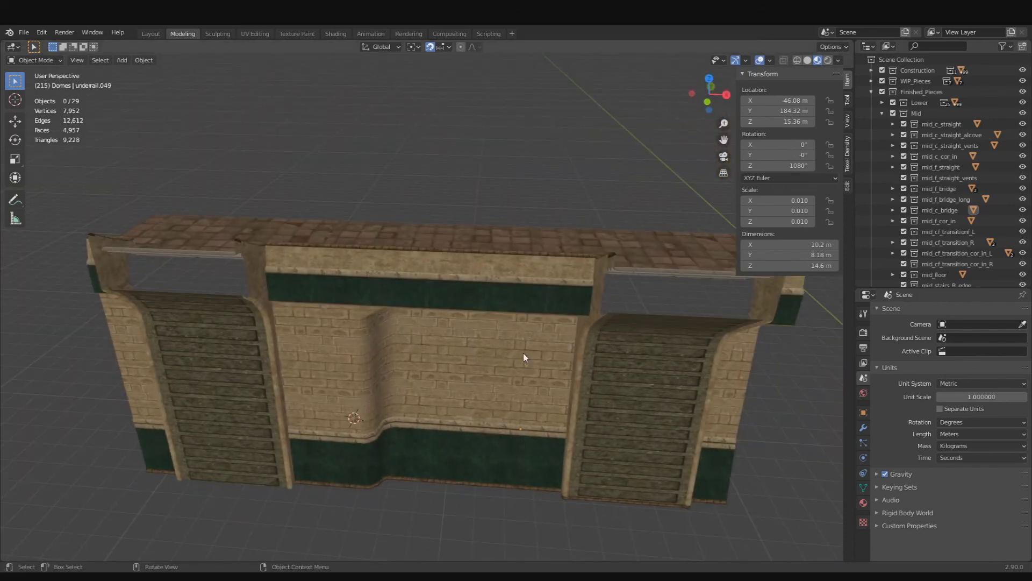